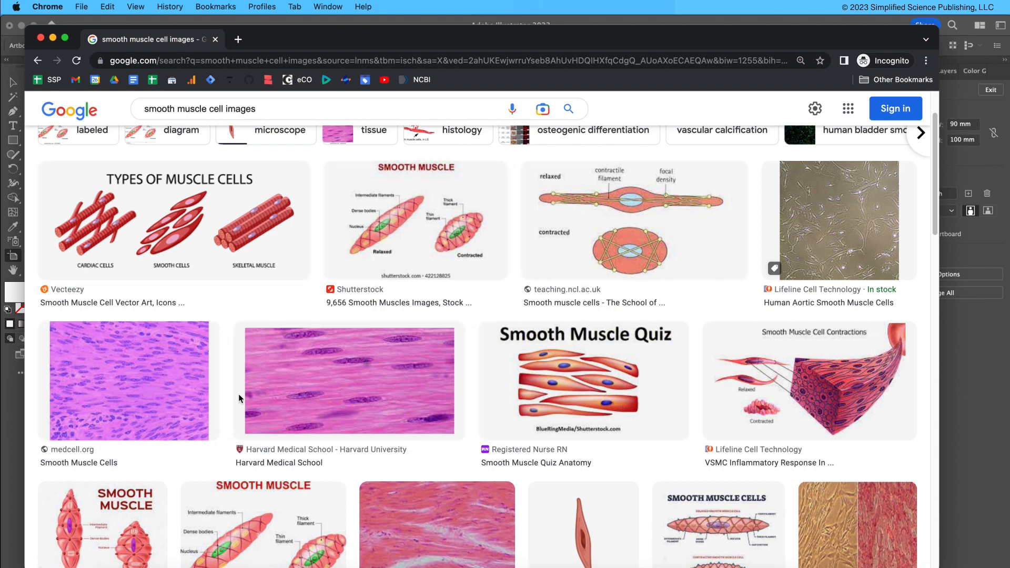
Place the Smooth Muscle Cell Microscope Example image into the document and embed it.
{"action": "left_click", "coordinate": [53, 38]}
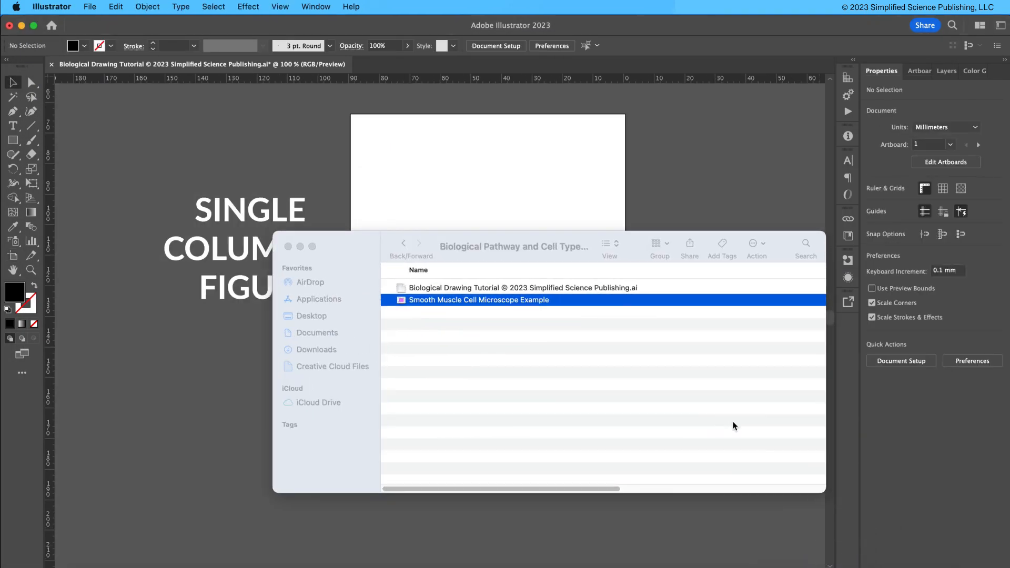
{"action": "left_click_drag", "start_coordinate": [506, 305], "coordinate": [519, 198]}
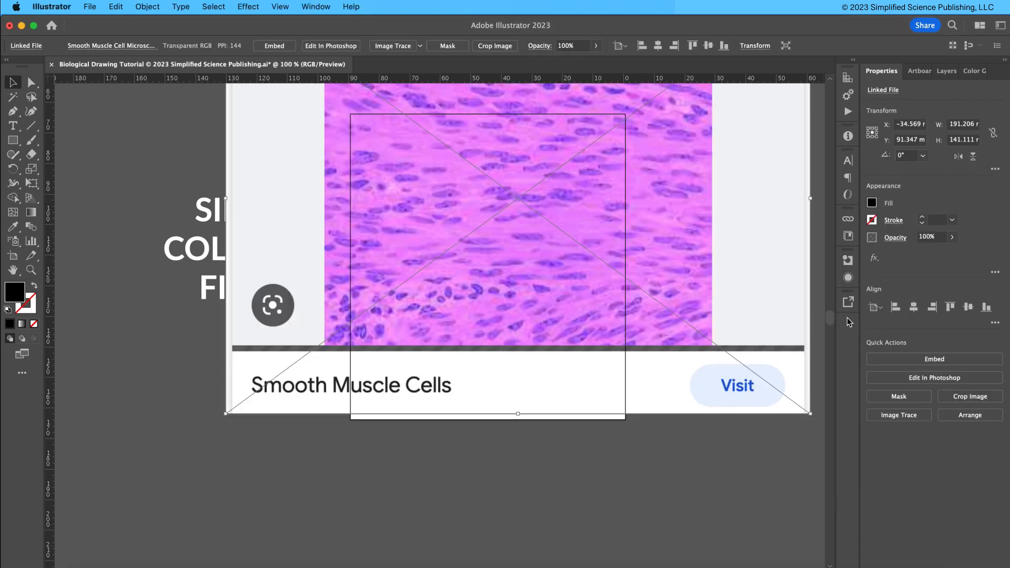
{"action": "left_click", "coordinate": [928, 360]}
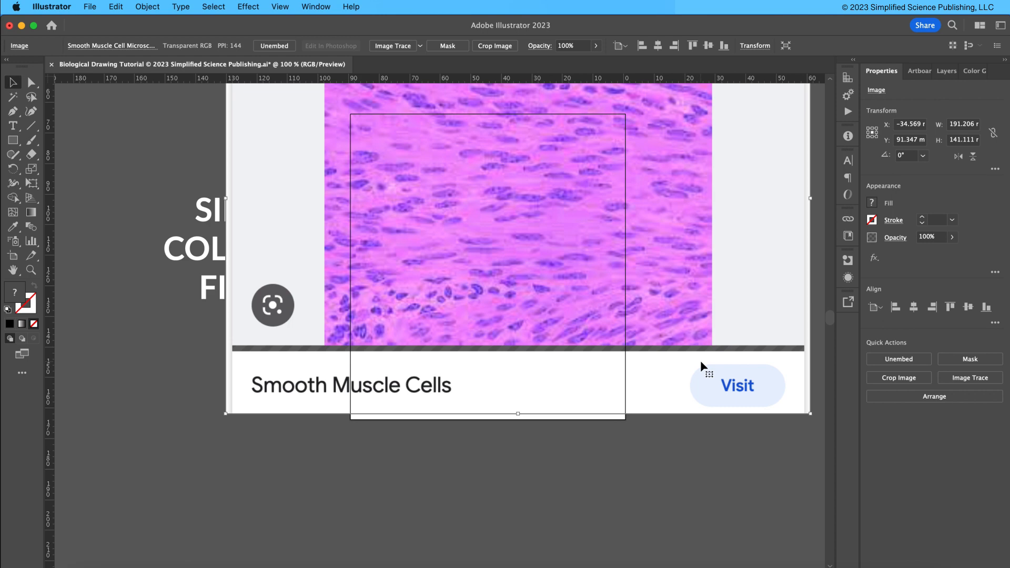
Scale the embedded image down to about 76 × 56 mm and move it into the lower part of the artboard.
{"action": "left_click_drag", "start_coordinate": [540, 285], "coordinate": [382, 414]}
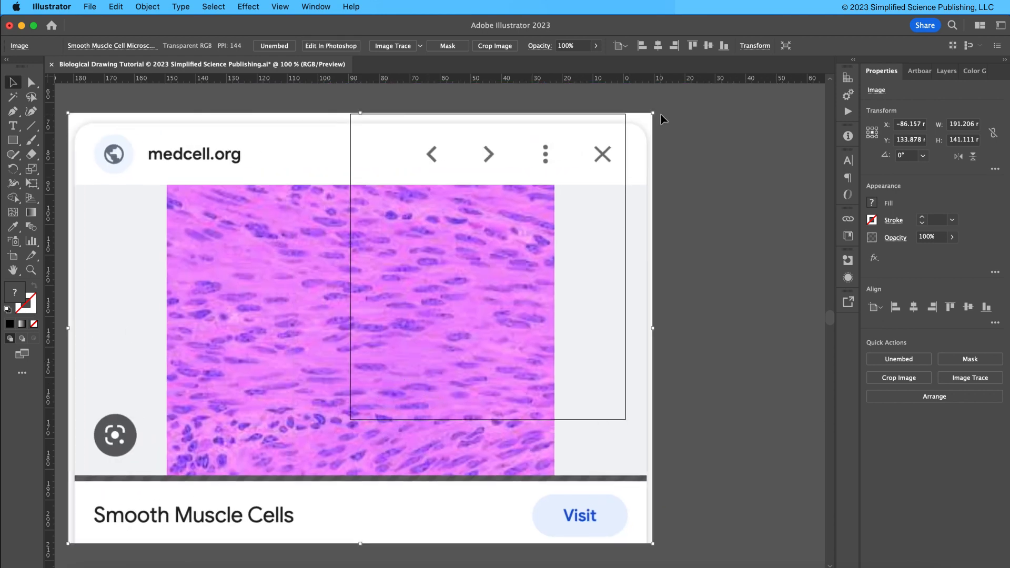
{"action": "left_click_drag", "start_coordinate": [652, 114], "coordinate": [332, 370]}
{"action": "left_click_drag", "start_coordinate": [255, 424], "coordinate": [556, 290]}
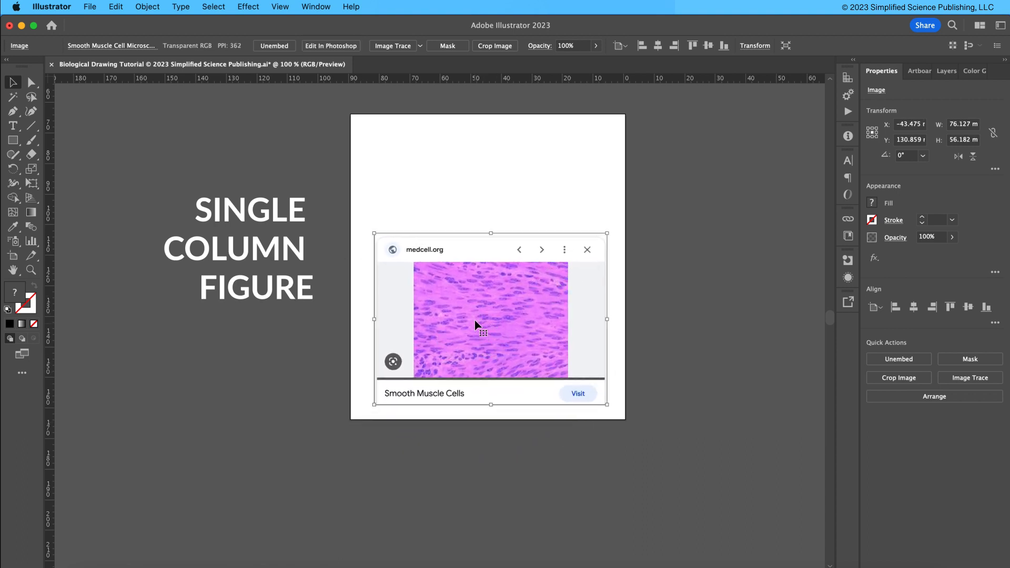
{"action": "left_click", "coordinate": [456, 184]}
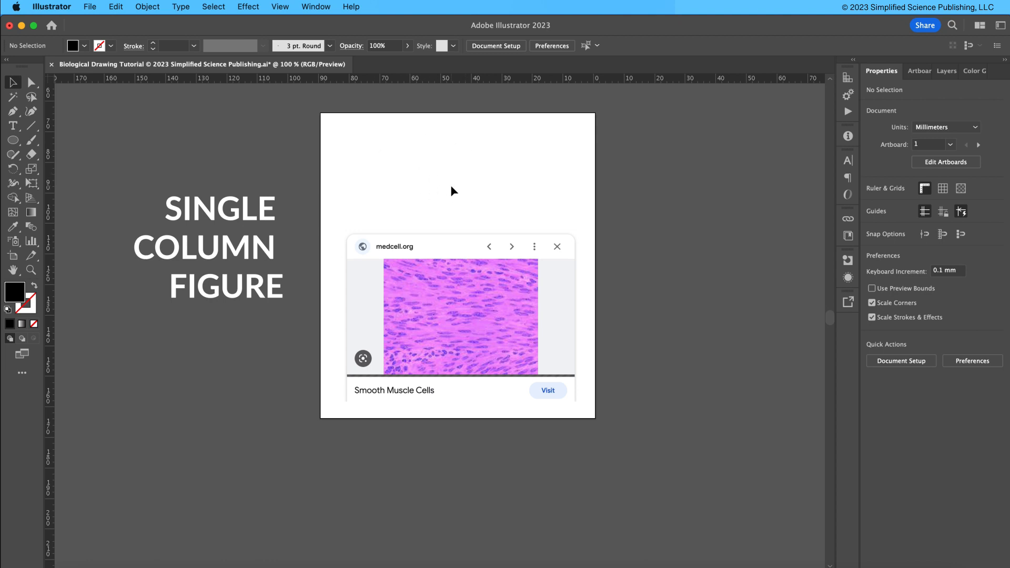
Draw a horizontal ellipse about 15 mm wide and 2.7 mm tall above the reference image.
{"action": "key", "text": "super+equal"}
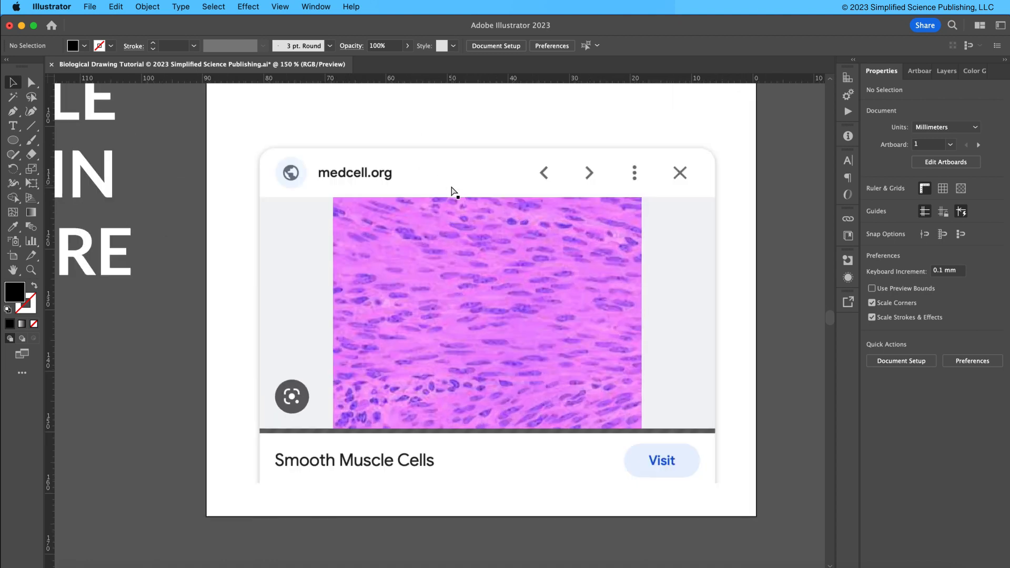
{"action": "left_click_drag", "start_coordinate": [451, 149], "coordinate": [421, 225]}
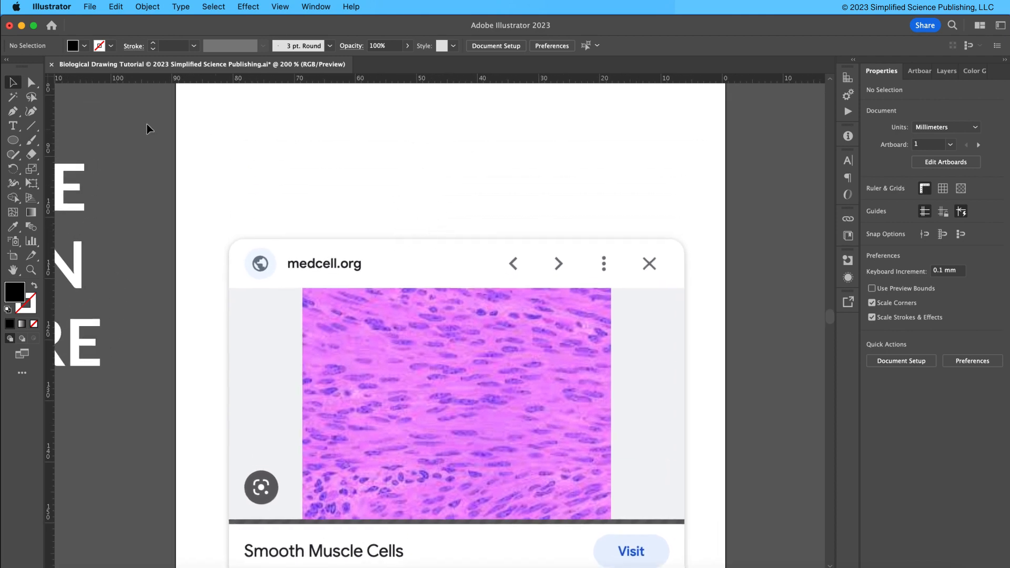
{"action": "left_click", "coordinate": [16, 143]}
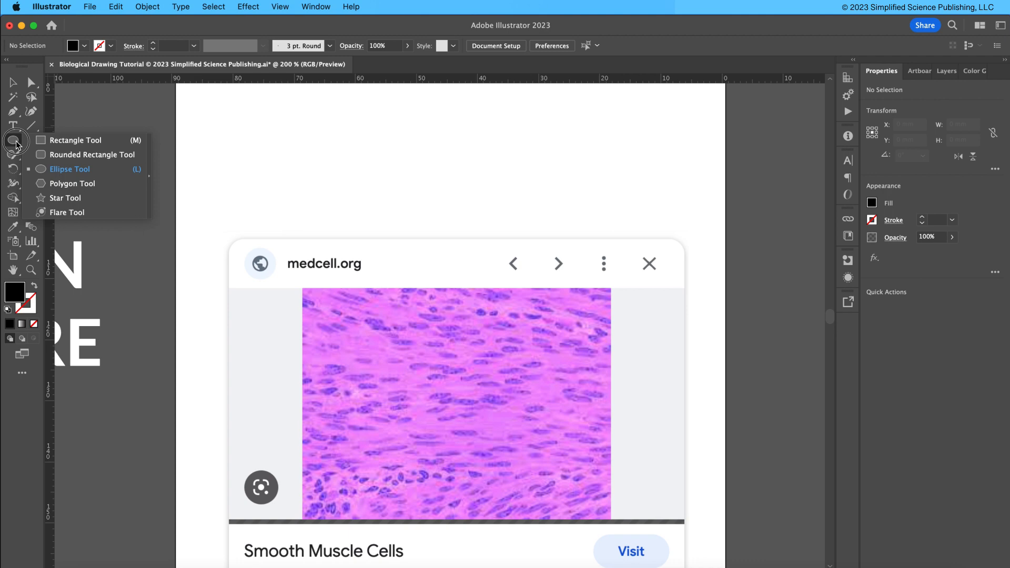
{"action": "left_click", "coordinate": [61, 171]}
{"action": "left_click_drag", "start_coordinate": [362, 178], "coordinate": [454, 194]}
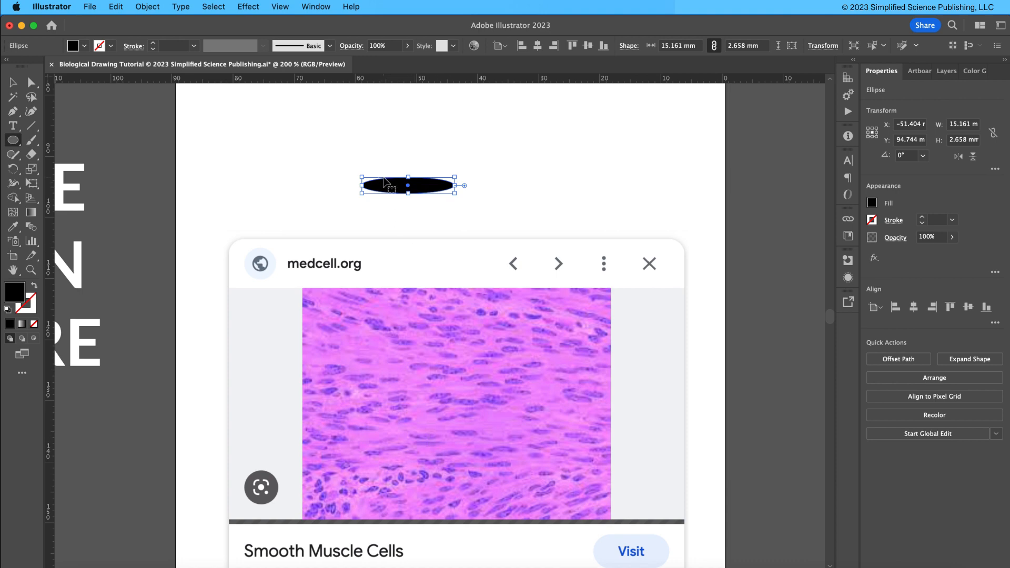
Try pulling the ellipse's top and bottom middle anchor points outward with the Direct Selection tool.
{"action": "key", "text": "super+equal"}
{"action": "key", "text": "super+equal"}
{"action": "key", "text": "super+equal"}
{"action": "key", "text": "super+equal"}
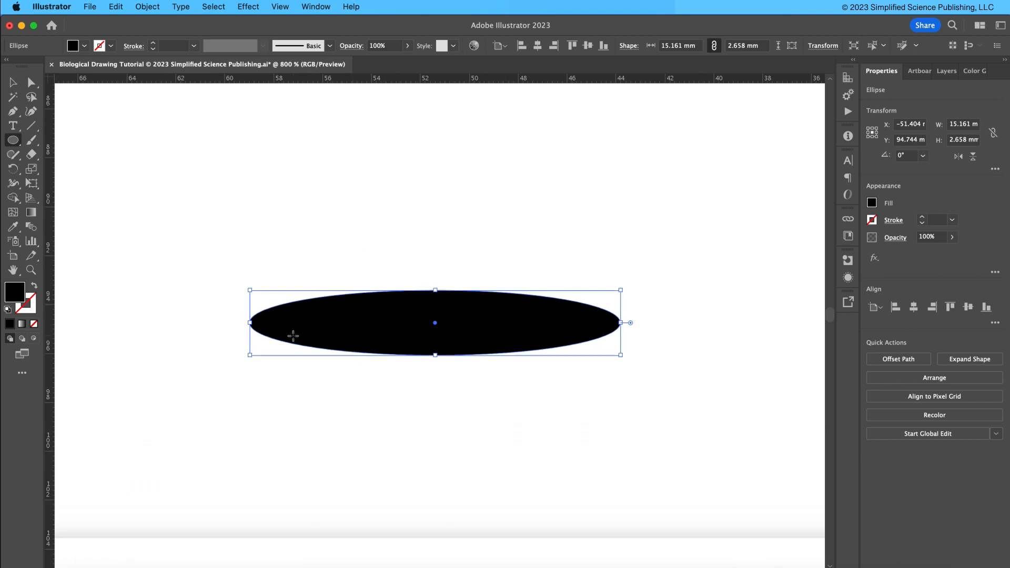
{"action": "key", "text": "v"}
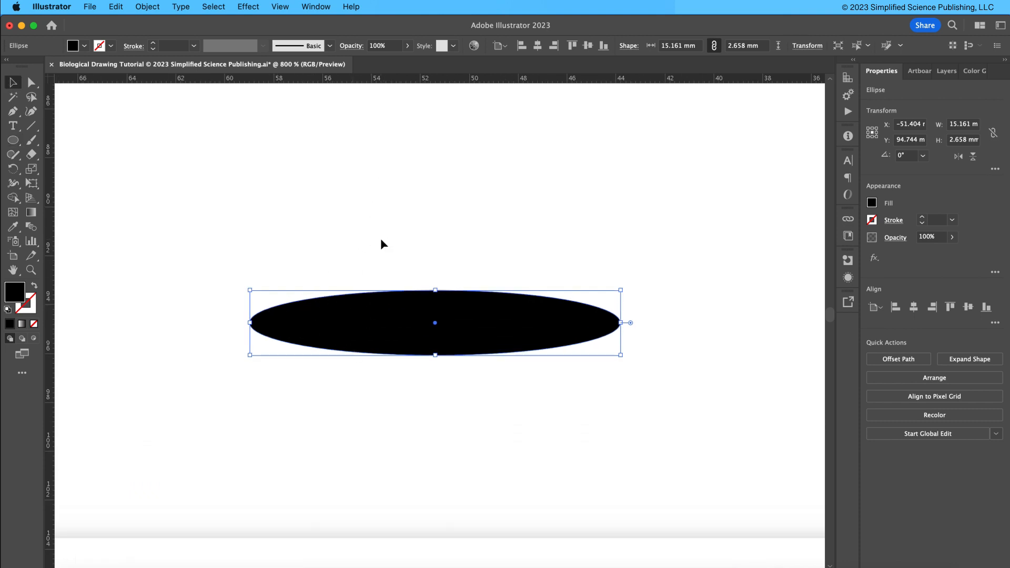
{"action": "left_click", "coordinate": [380, 238]}
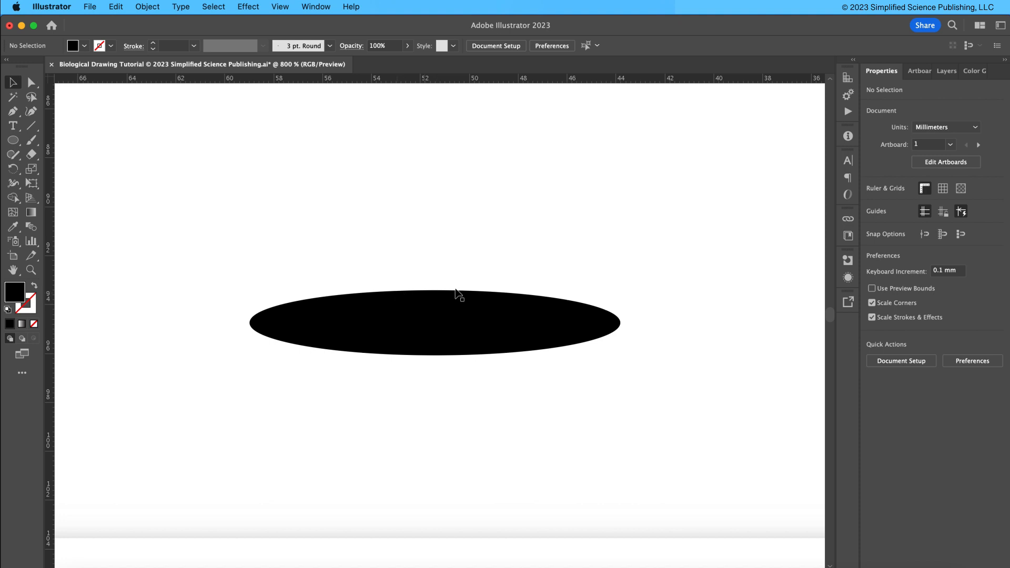
{"action": "left_click", "coordinate": [457, 312]}
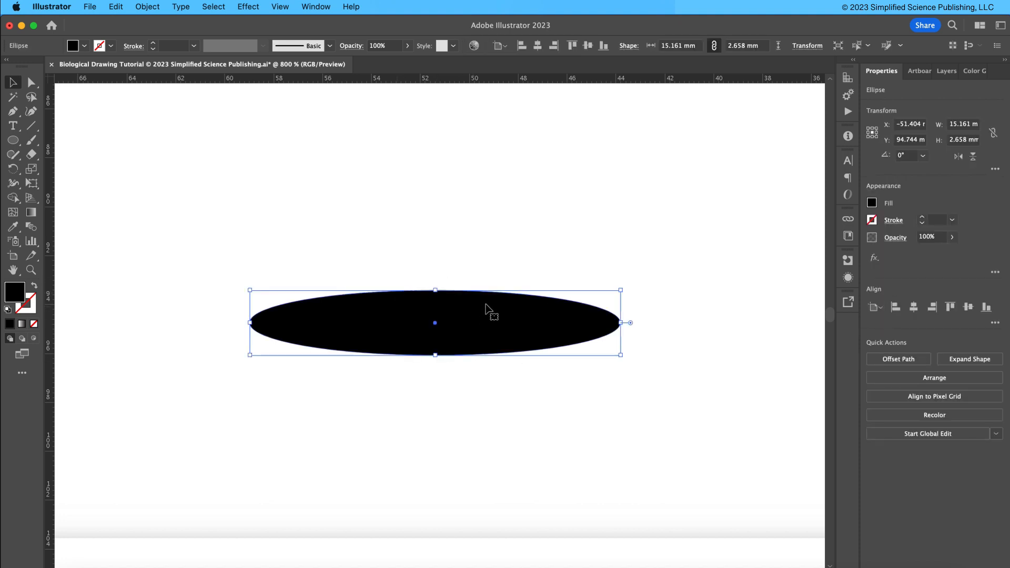
{"action": "key", "text": "a"}
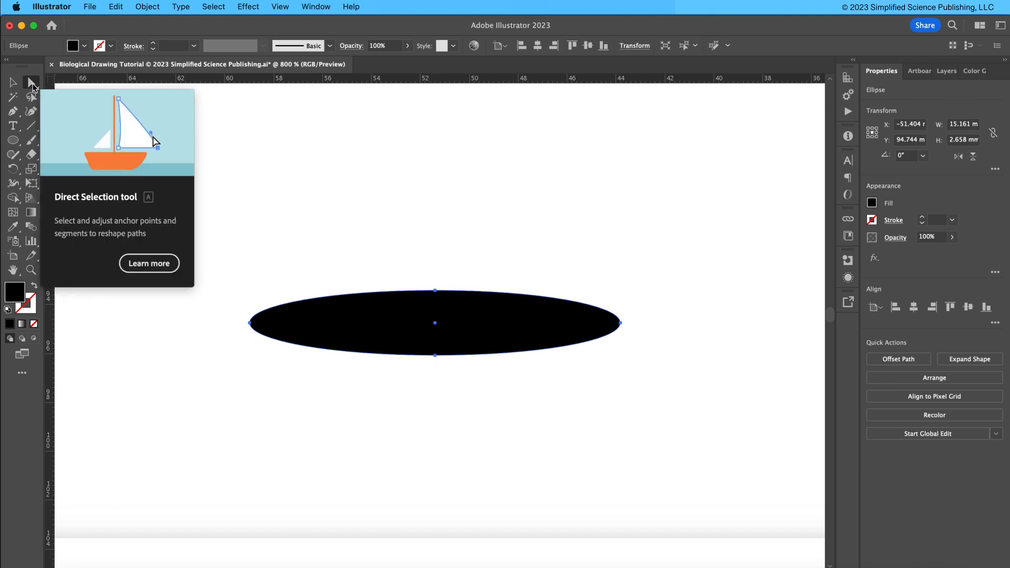
{"action": "left_click", "coordinate": [435, 291]}
{"action": "left_click_drag", "start_coordinate": [435, 291], "coordinate": [478, 195]}
{"action": "key", "text": "super+z"}
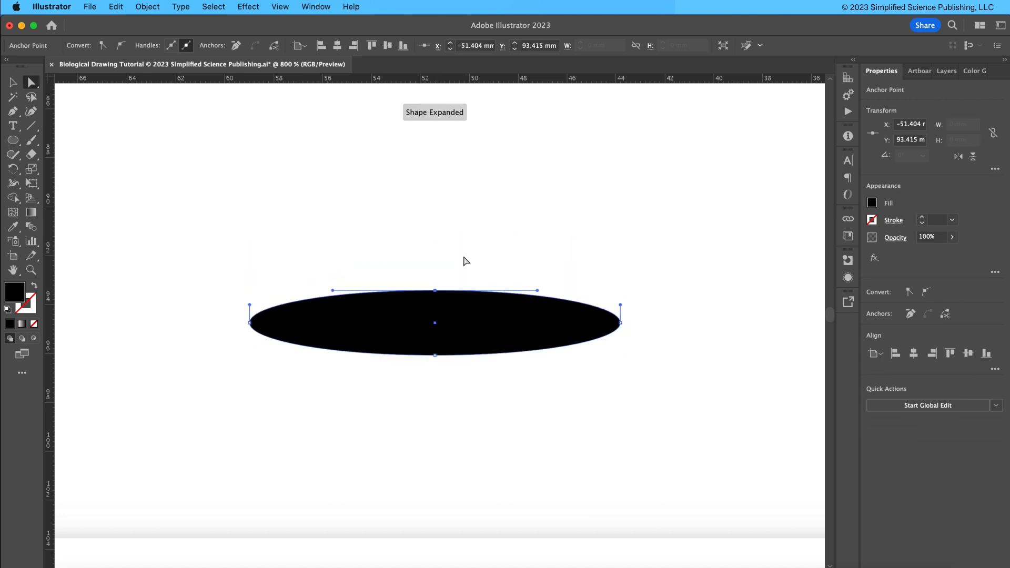
{"action": "left_click", "coordinate": [435, 356]}
{"action": "left_click_drag", "start_coordinate": [434, 355], "coordinate": [471, 400]}
{"action": "key", "text": "super+z"}
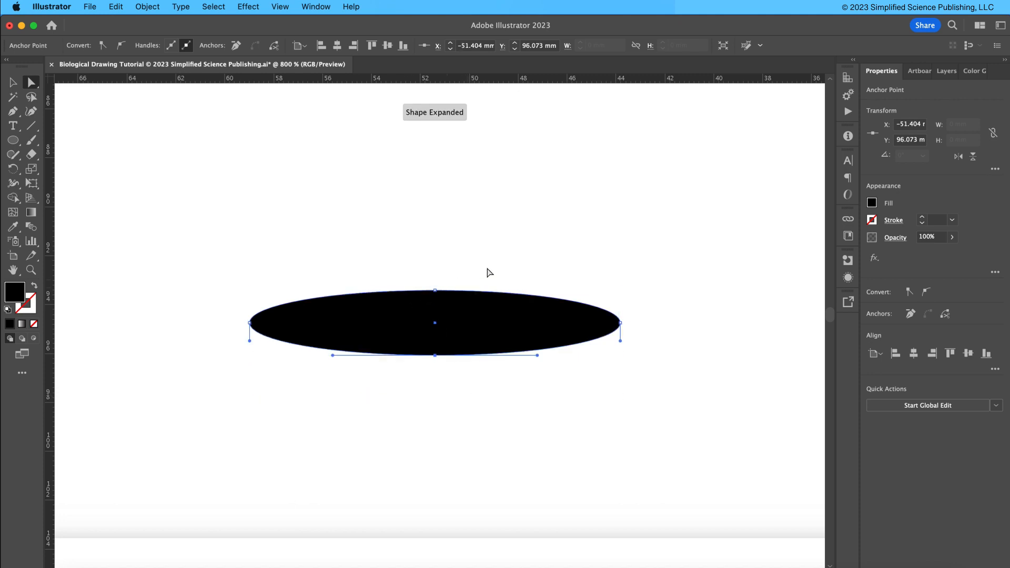
Add an anchor point on the ellipse's upper and lower edges near its left end.
{"action": "left_click", "coordinate": [499, 257]}
{"action": "key", "text": "v"}
{"action": "left_click", "coordinate": [343, 299]}
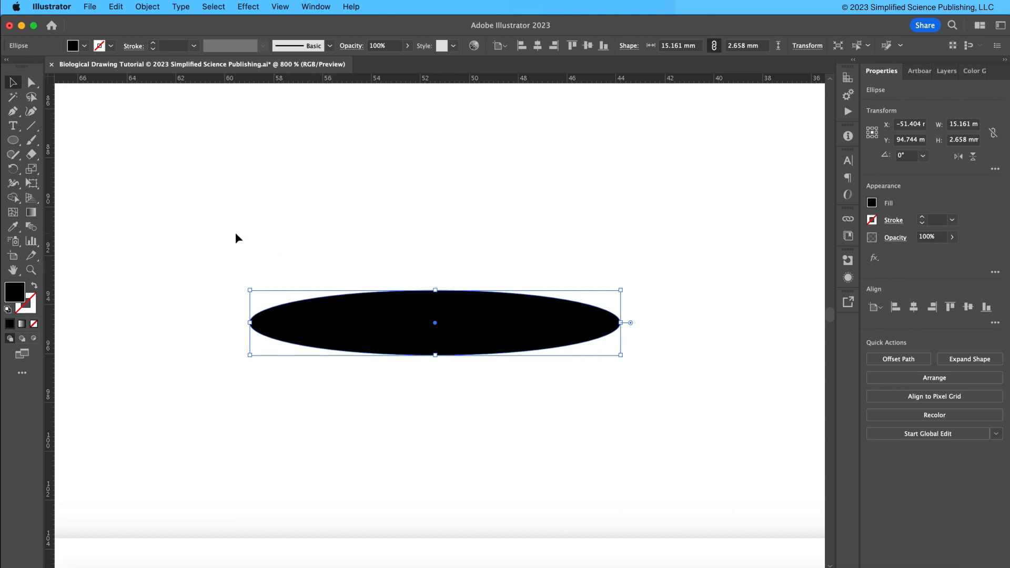
{"action": "left_click_drag", "start_coordinate": [13, 111], "coordinate": [32, 116]}
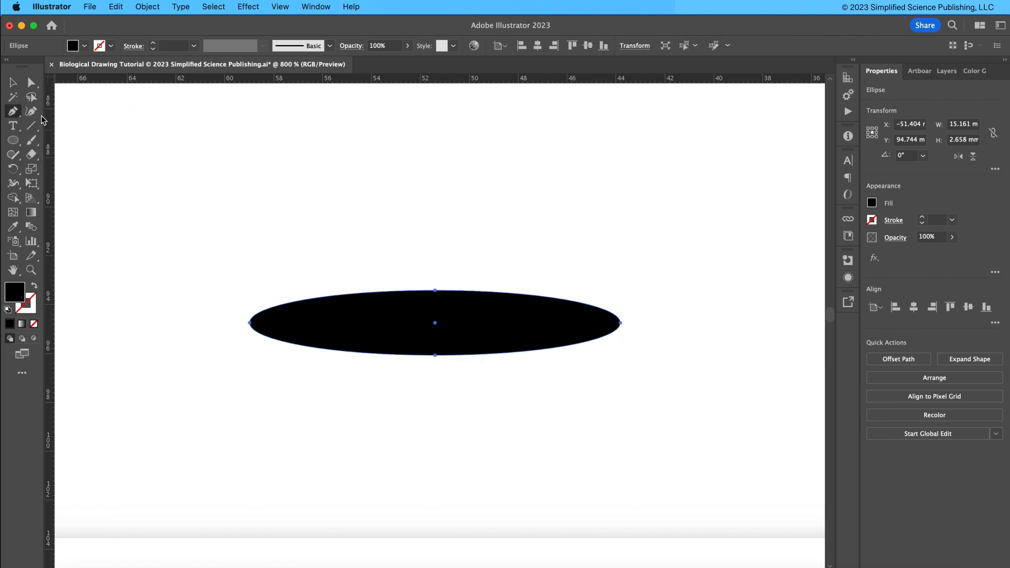
{"action": "left_click", "coordinate": [316, 298]}
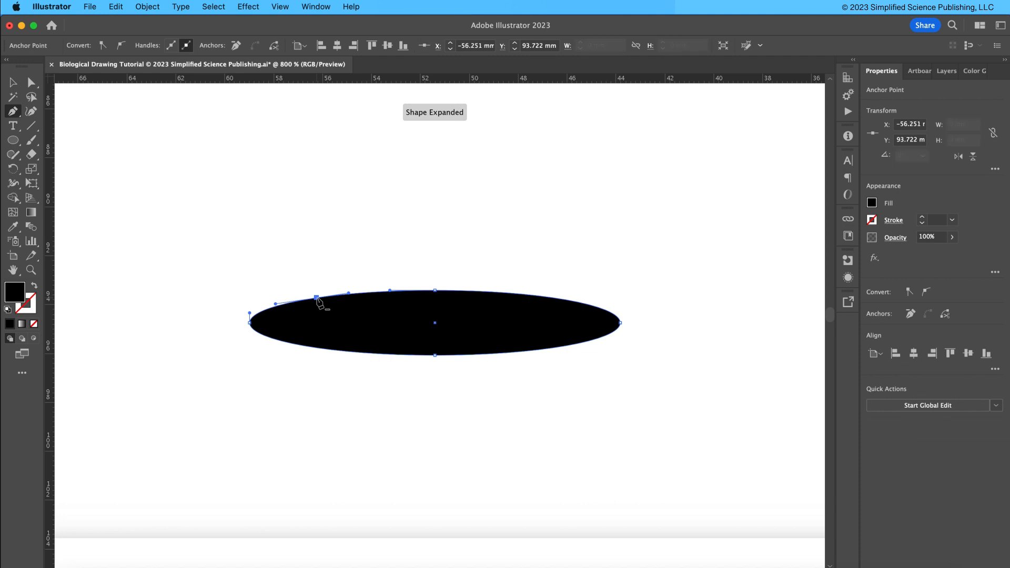
{"action": "left_click", "coordinate": [319, 348]}
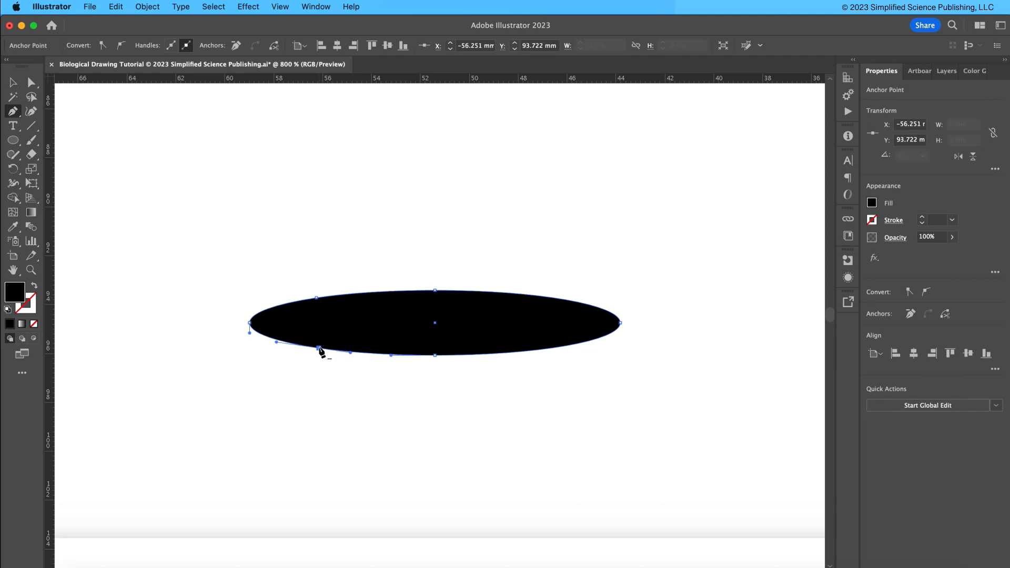
{"action": "key", "text": "a"}
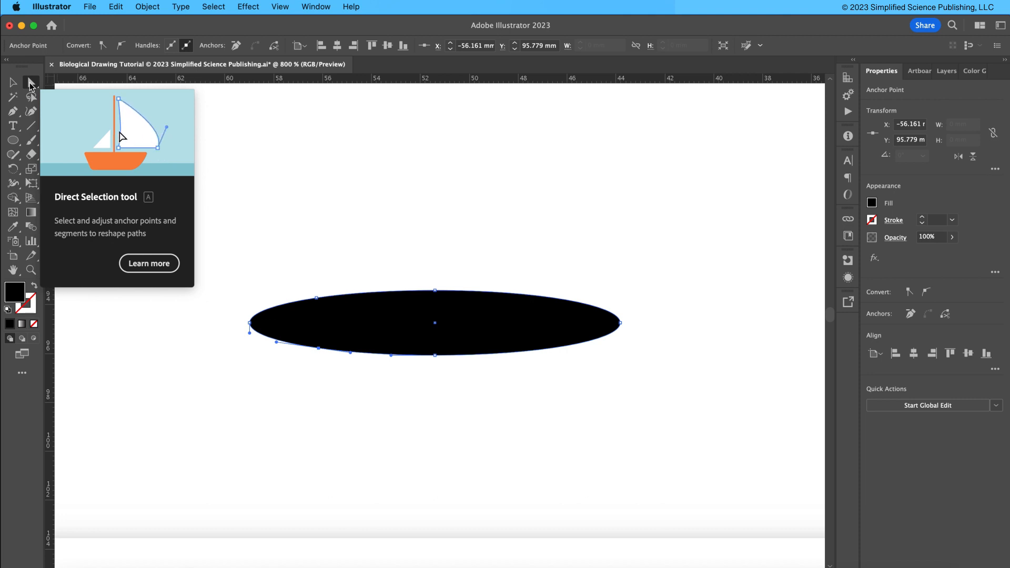
{"action": "left_click_drag", "start_coordinate": [306, 251], "coordinate": [341, 388]}
{"action": "left_click", "coordinate": [352, 46]}
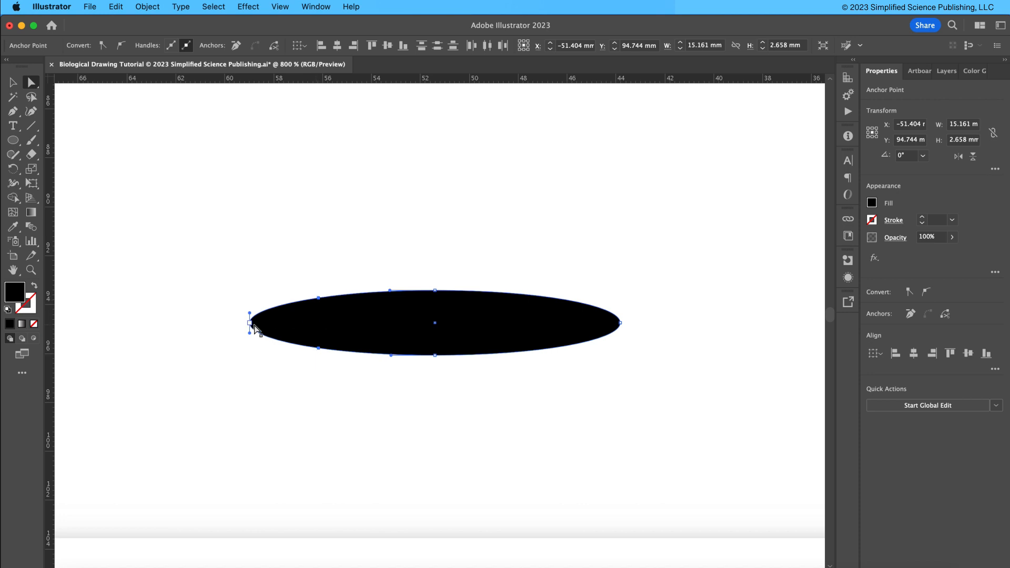
{"action": "left_click", "coordinate": [320, 278]}
{"action": "left_click", "coordinate": [345, 315]}
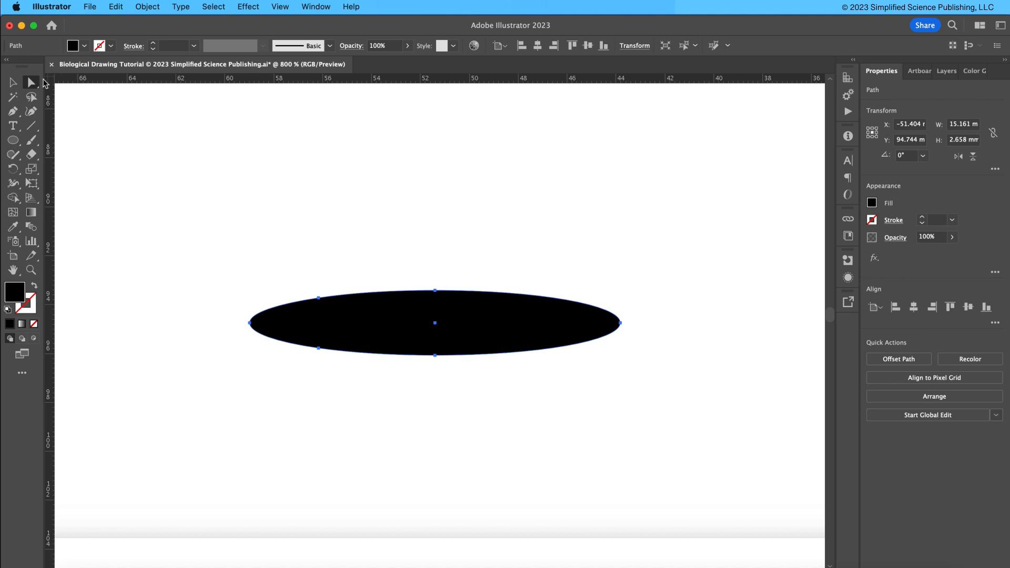
Nudge the new upper anchor point down 0.3 mm to start tapering the cell's left end.
{"action": "left_click", "coordinate": [319, 298]}
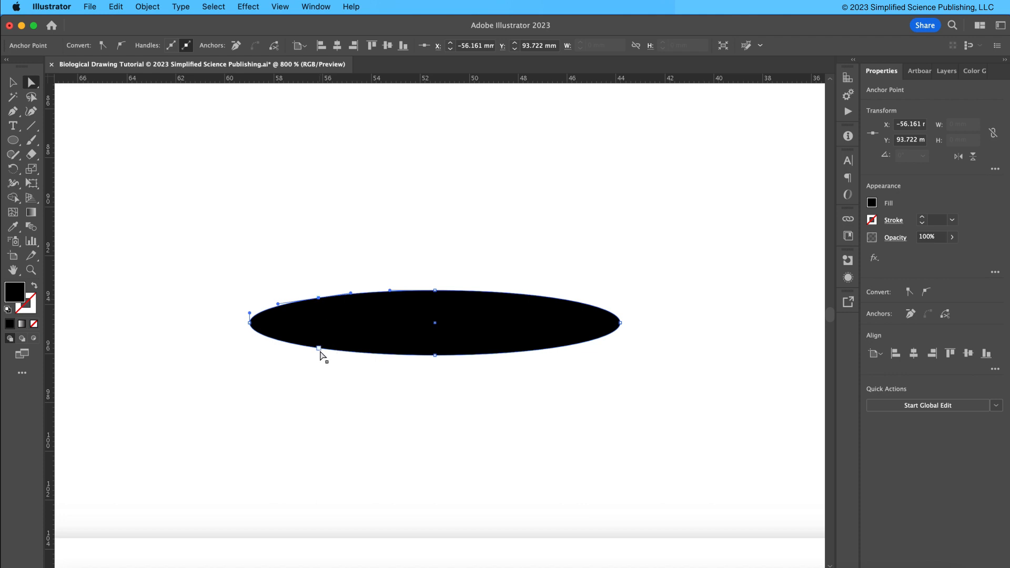
{"action": "left_click", "coordinate": [318, 349], "text": "shift"}
{"action": "left_click", "coordinate": [319, 299]}
{"action": "left_click", "coordinate": [353, 270]}
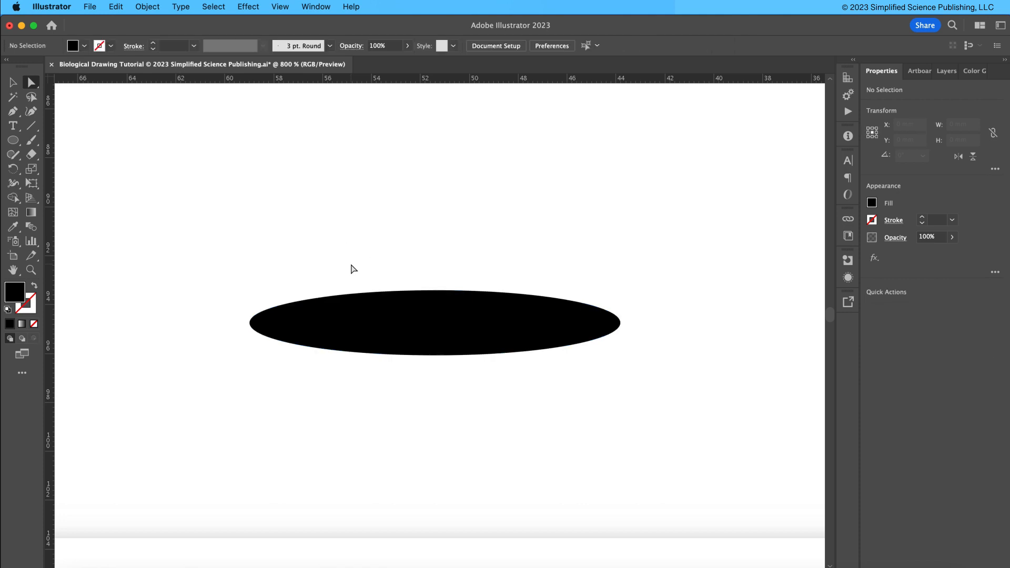
{"action": "left_click", "coordinate": [347, 321]}
{"action": "left_click", "coordinate": [319, 298]}
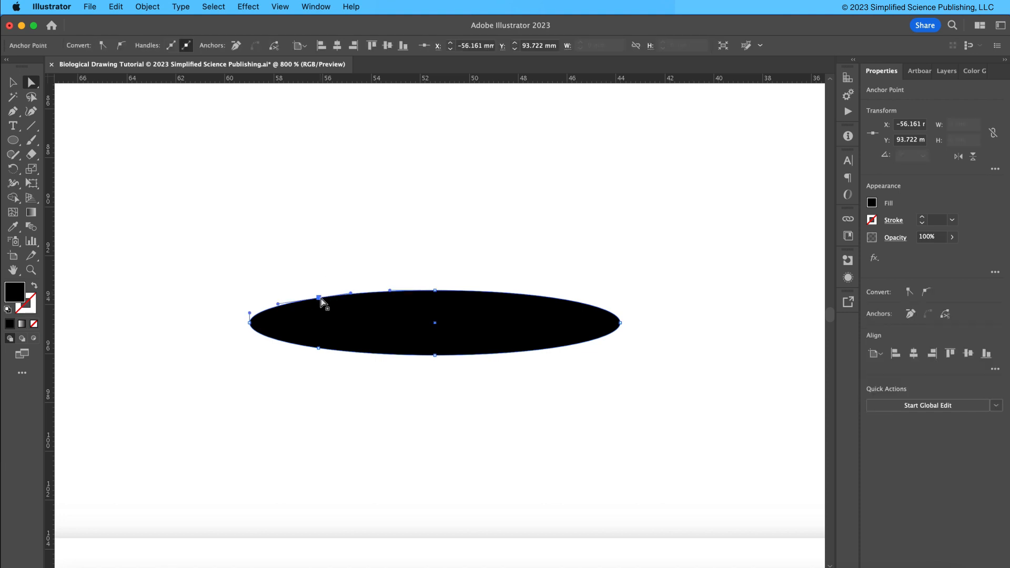
{"action": "key", "text": "Down"}
{"action": "key", "text": "Down"}
{"action": "key", "text": "Down"}
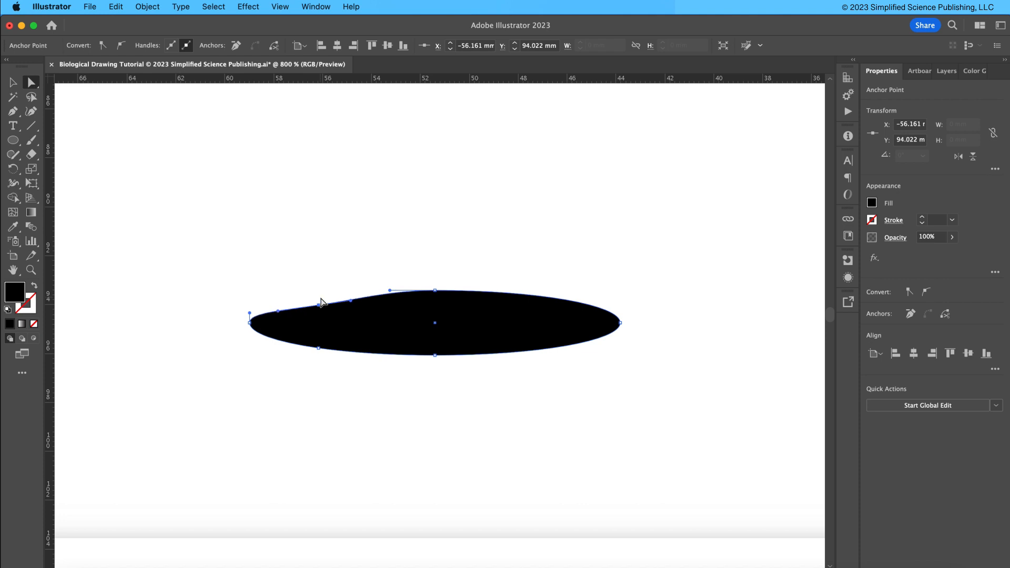
Nudge the new lower anchor point up 0.3 mm and the upper anchor down another 0.1 mm.
{"action": "left_click", "coordinate": [319, 348]}
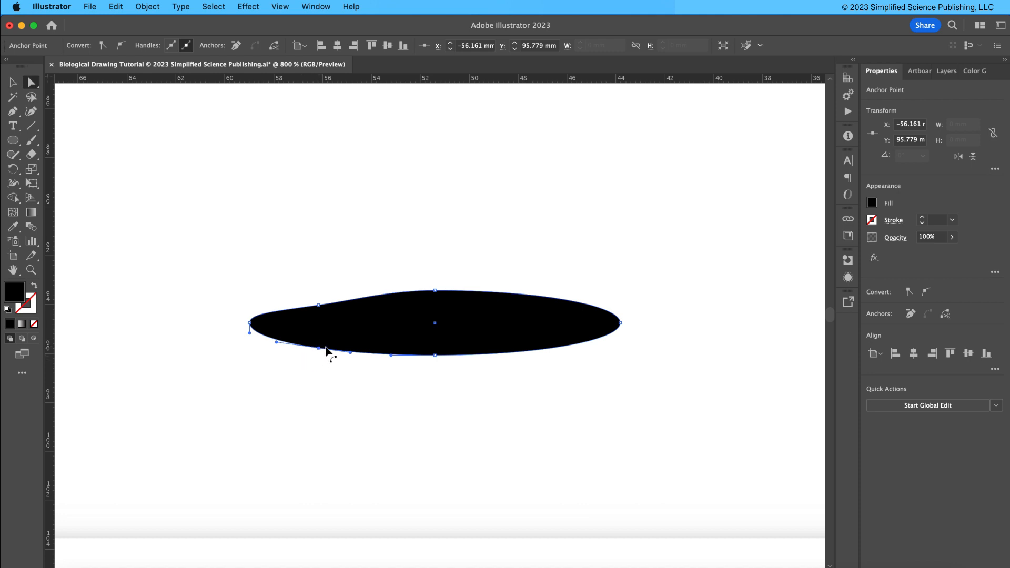
{"action": "key", "text": "Up"}
{"action": "key", "text": "Up"}
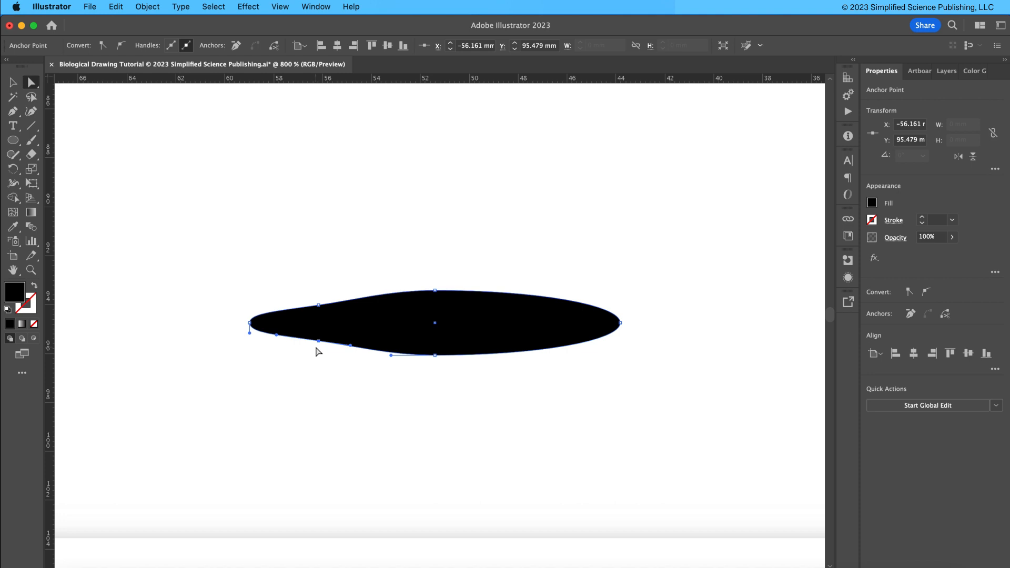
{"action": "key", "text": "Up"}
{"action": "left_click", "coordinate": [318, 304]}
{"action": "key", "text": "Down"}
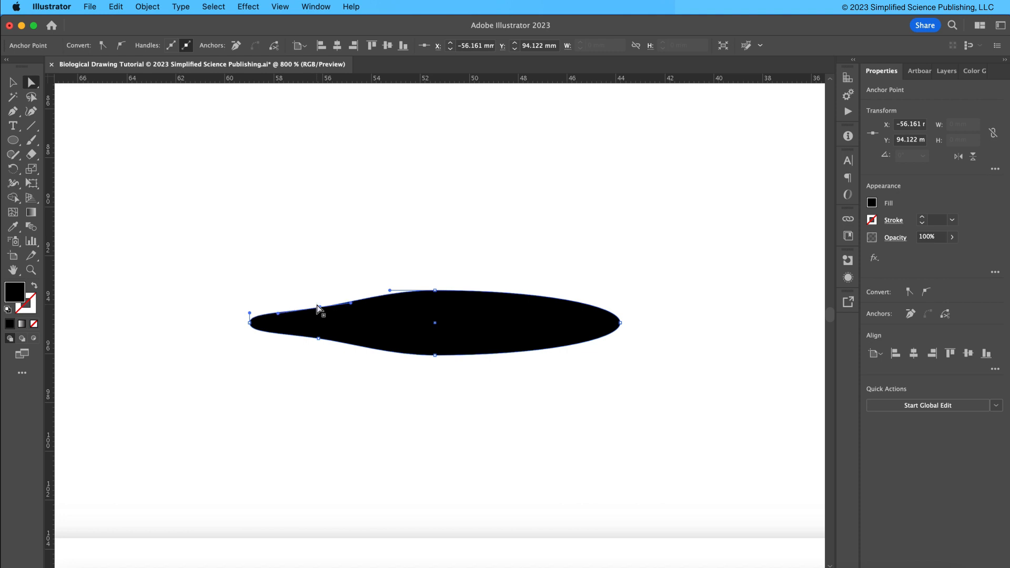
{"action": "key", "text": "v"}
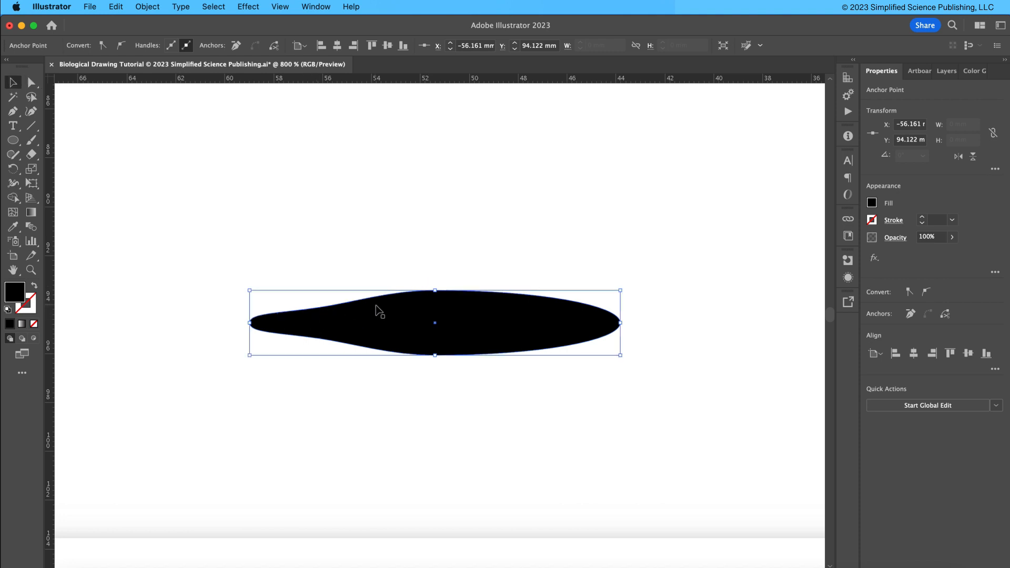
{"action": "left_click", "coordinate": [358, 392]}
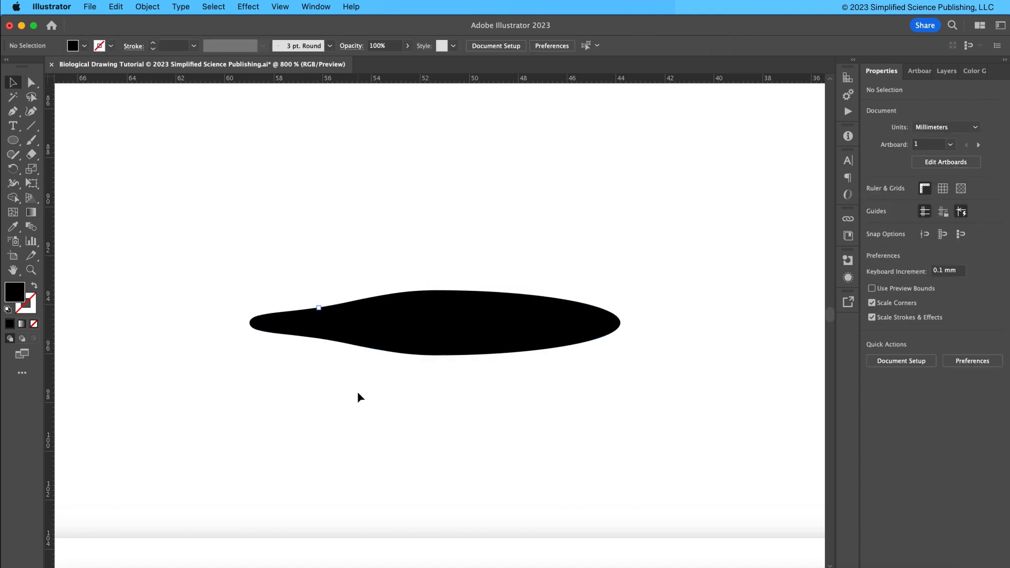
{"action": "left_click", "coordinate": [323, 318]}
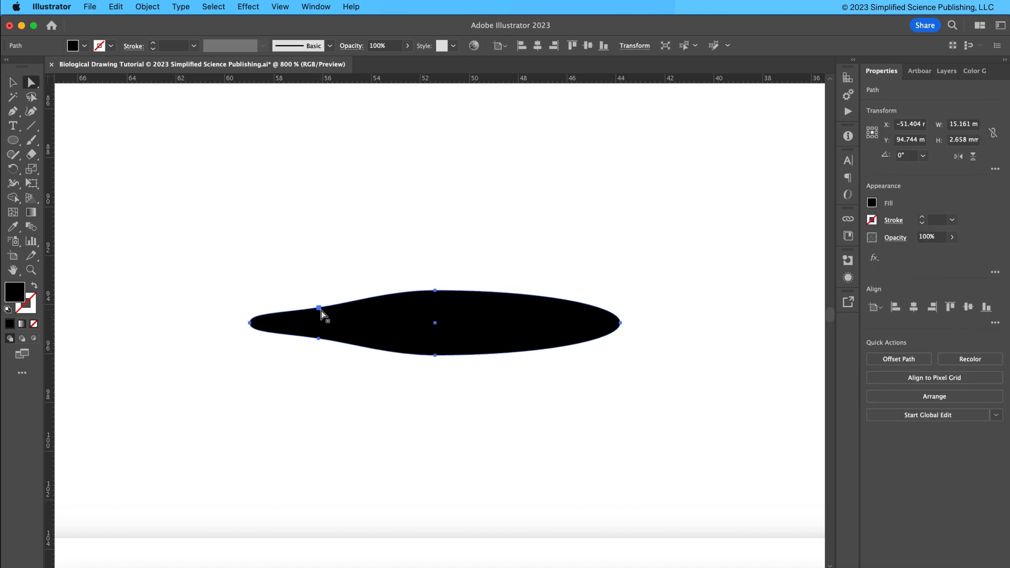
Set the keyboard increment to 1 mm.
{"action": "left_click", "coordinate": [333, 271]}
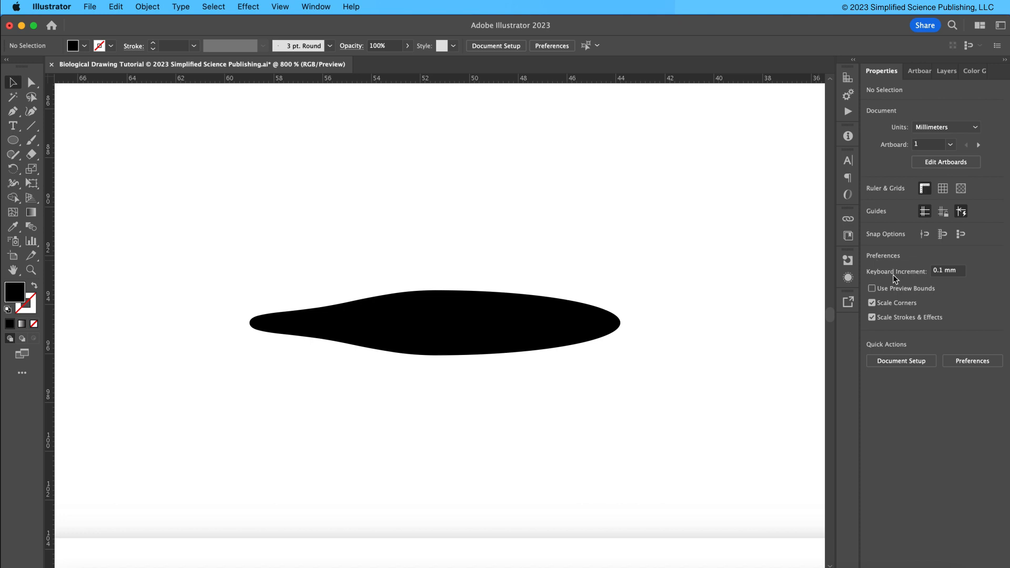
{"action": "left_click", "coordinate": [942, 277]}
{"action": "left_click", "coordinate": [538, 301]}
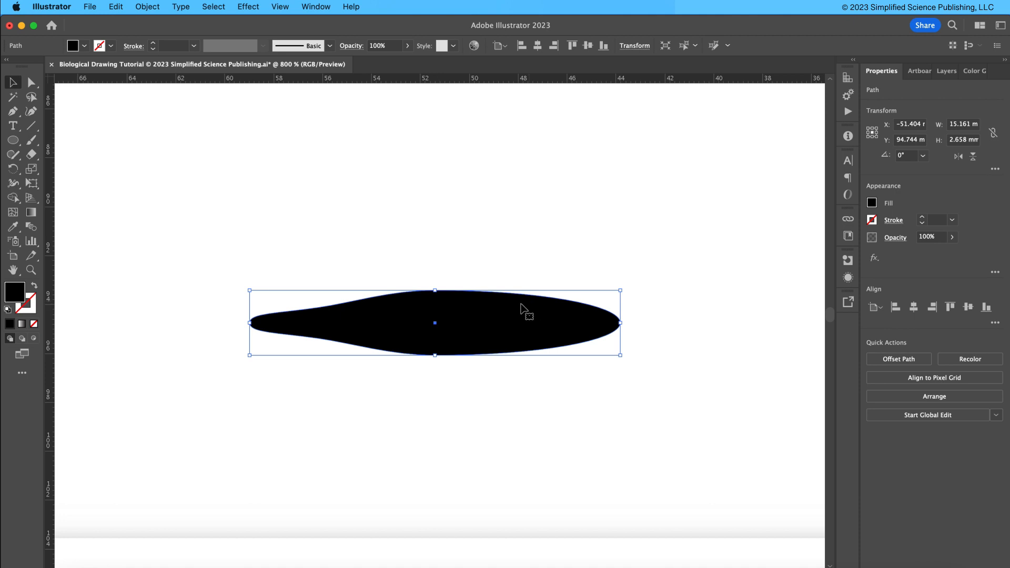
{"action": "left_click", "coordinate": [454, 269]}
{"action": "key", "text": "a"}
{"action": "left_click", "coordinate": [436, 291]}
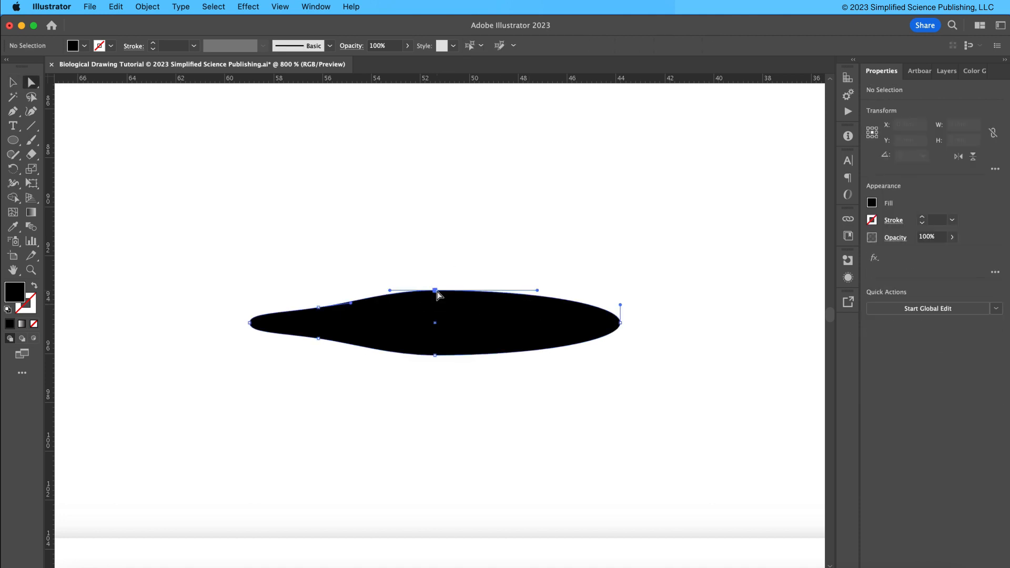
{"action": "key", "text": "v"}
{"action": "left_click", "coordinate": [561, 263]}
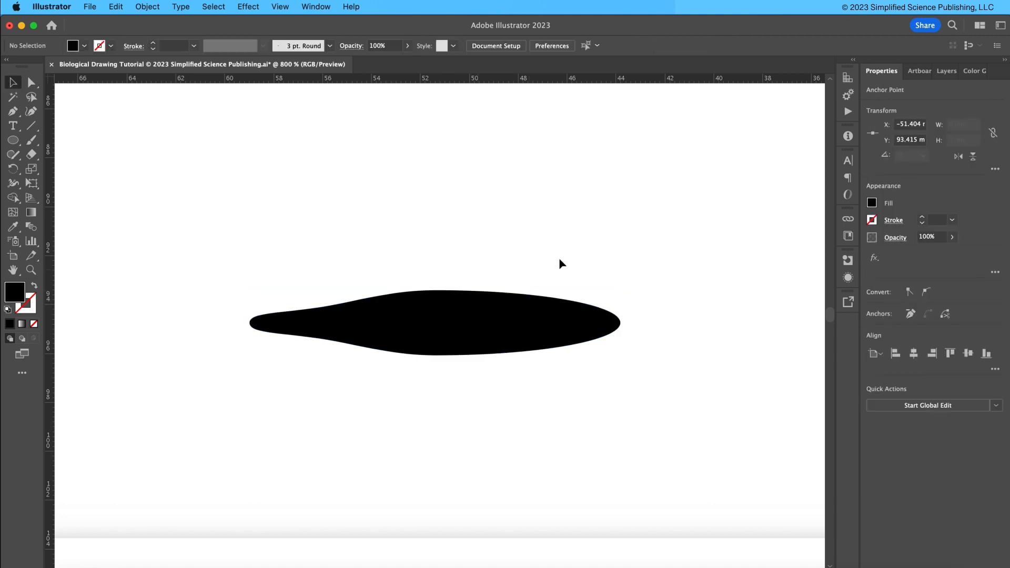
{"action": "left_click", "coordinate": [944, 270]}
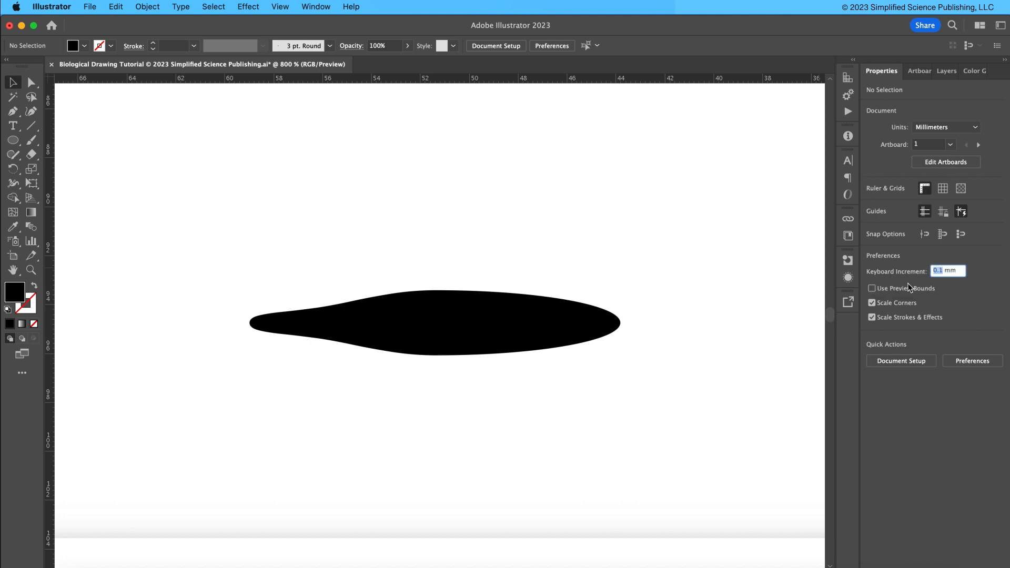
{"action": "type", "text": "1"}
{"action": "key", "text": "Return"}
Nudge the ellipse's top middle anchor point up 1 mm and back down again.
{"action": "key", "text": "a"}
{"action": "left_click", "coordinate": [505, 311]}
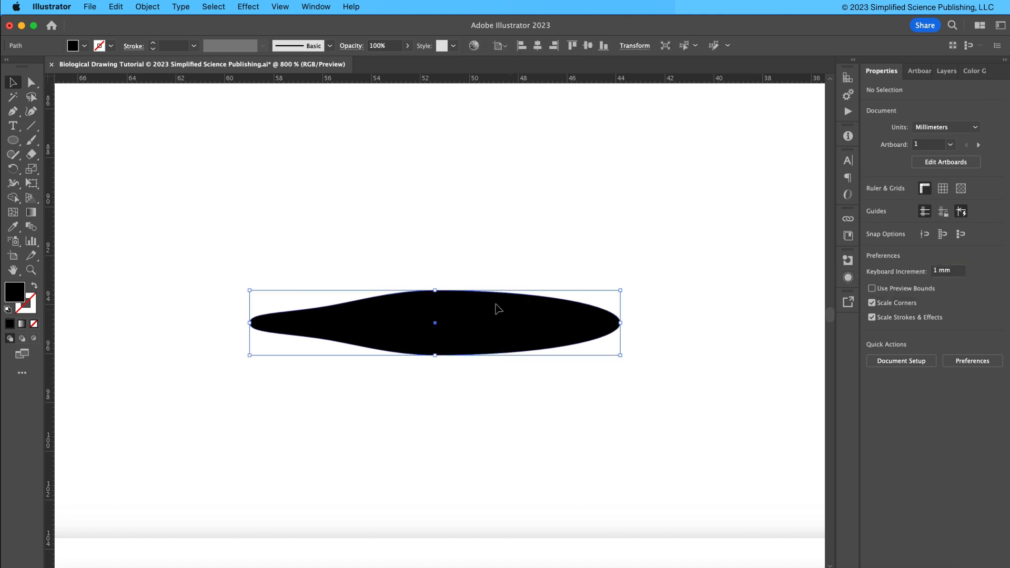
{"action": "left_click", "coordinate": [435, 291]}
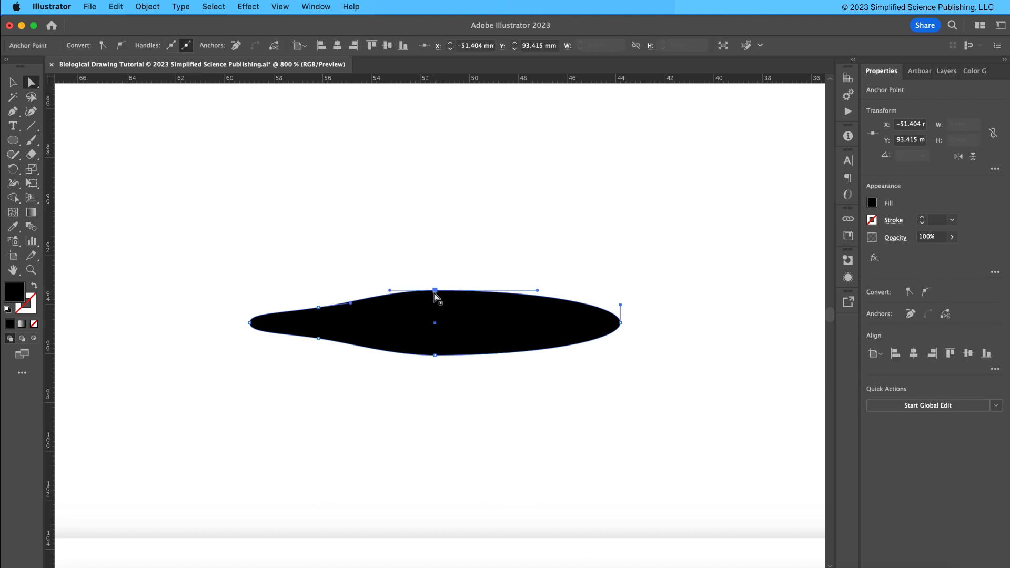
{"action": "key", "text": "Up"}
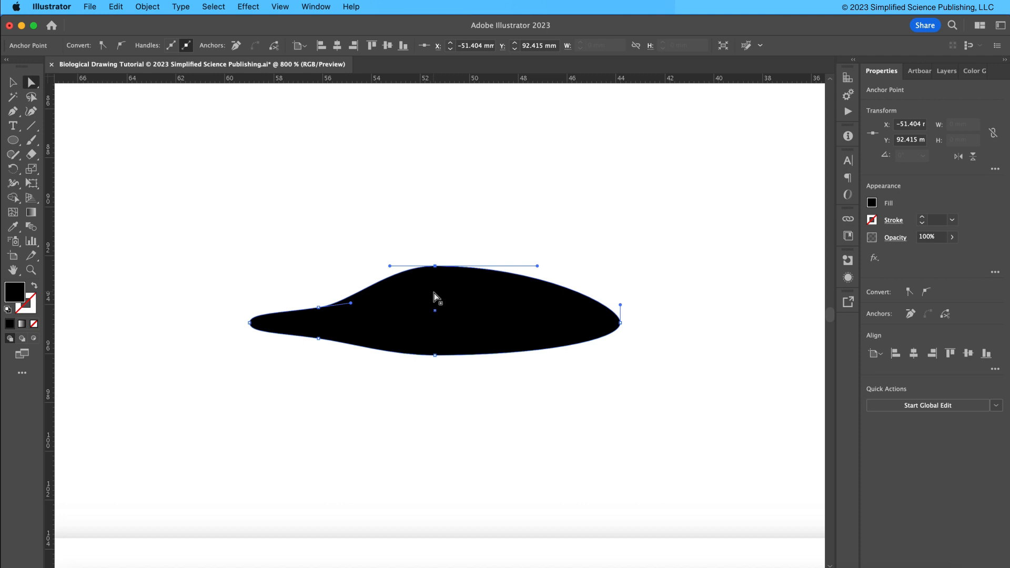
{"action": "key", "text": "Down"}
Reset the keyboard increment to 0.1 mm.
{"action": "key", "text": "v"}
{"action": "left_click", "coordinate": [664, 248]}
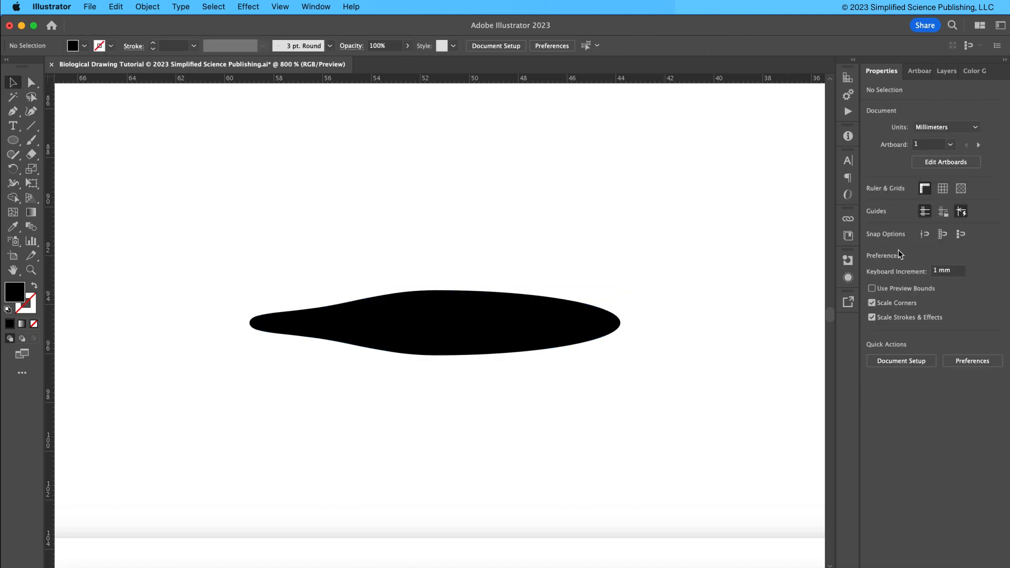
{"action": "left_click", "coordinate": [932, 271]}
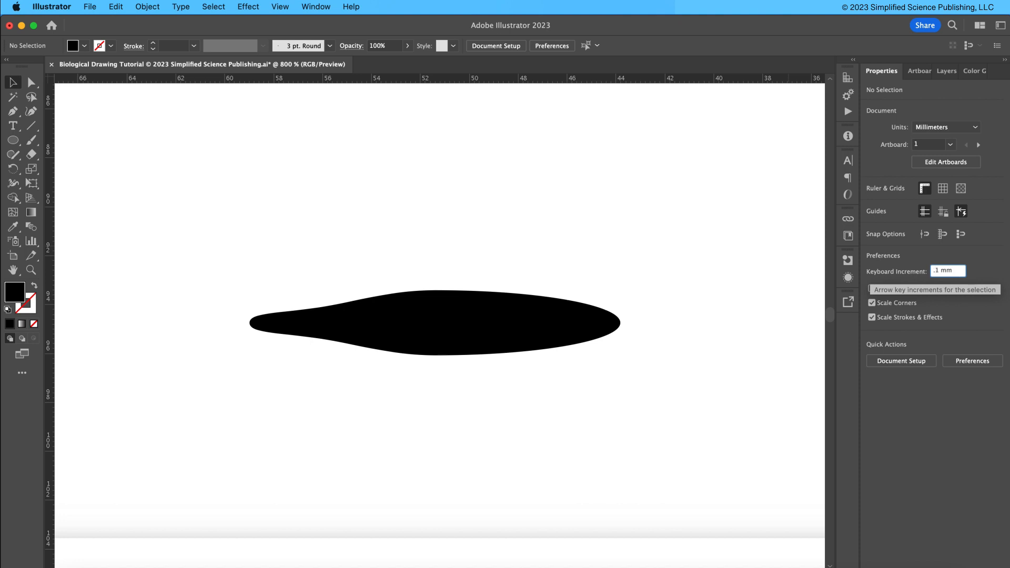
{"action": "key", "text": "Return"}
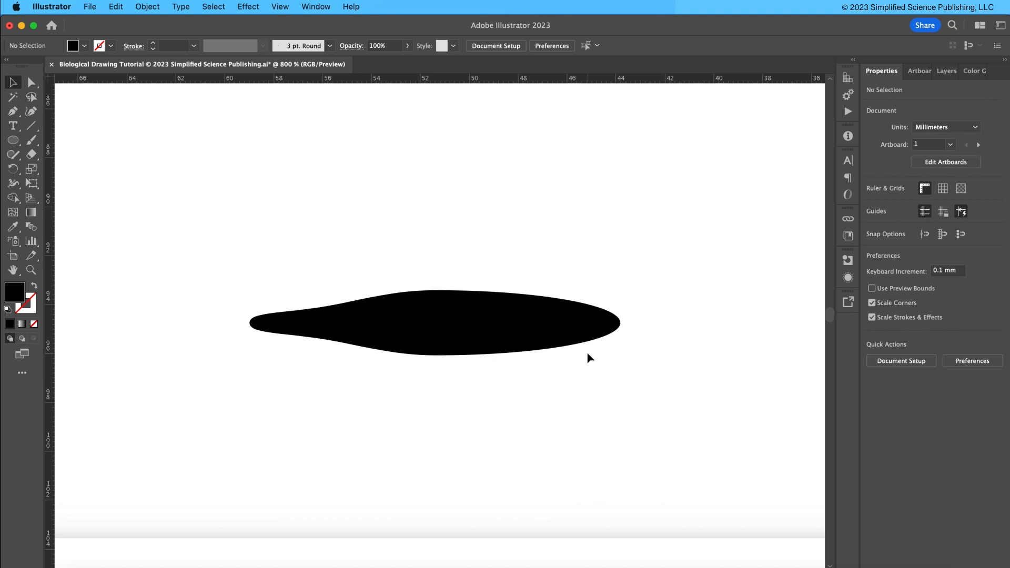
Delete the anchor points on the ellipse's right half, leaving only the tapered left half of the cell.
{"action": "left_click", "coordinate": [489, 322]}
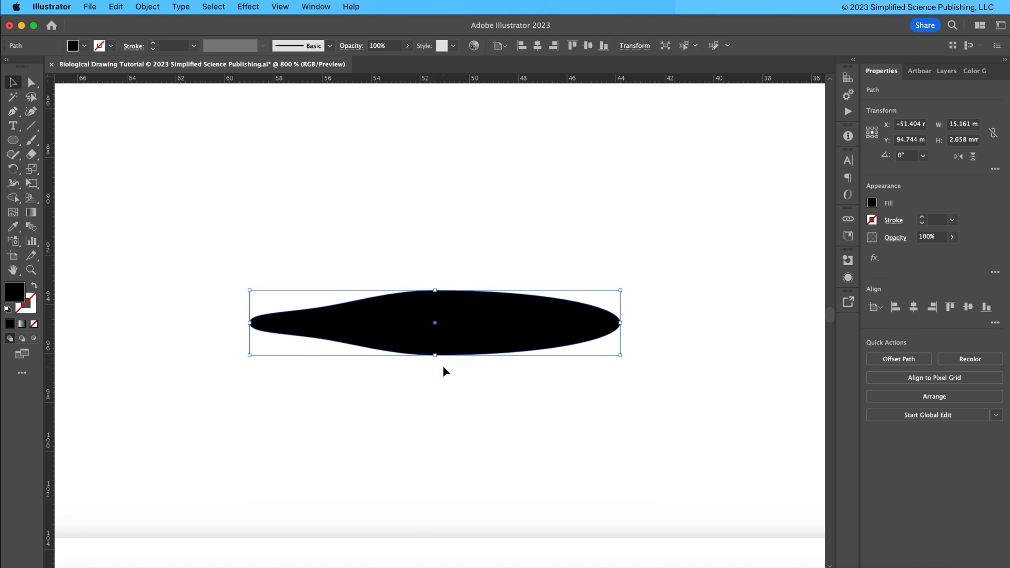
{"action": "key", "text": "a"}
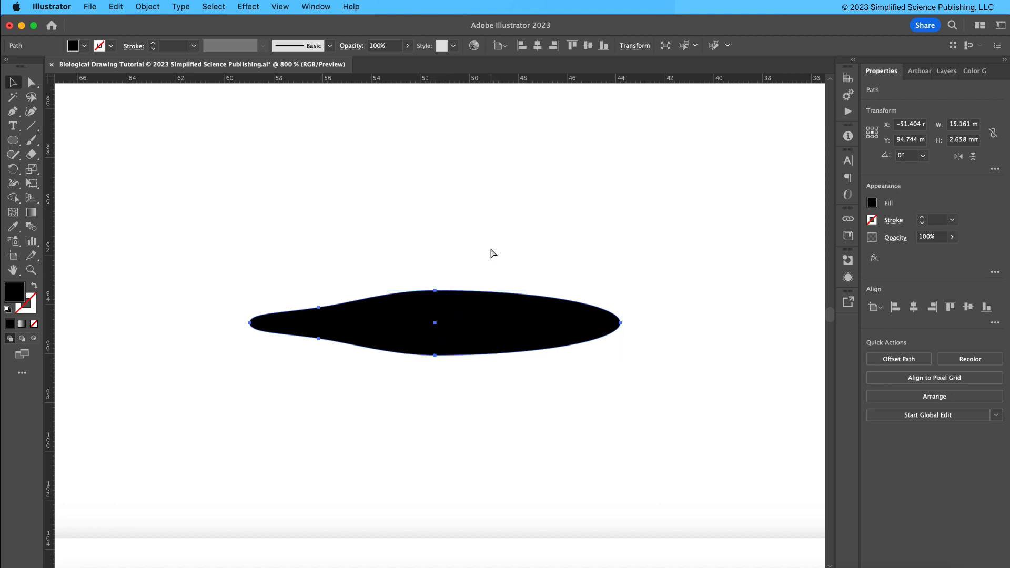
{"action": "left_click_drag", "start_coordinate": [474, 242], "coordinate": [670, 424]}
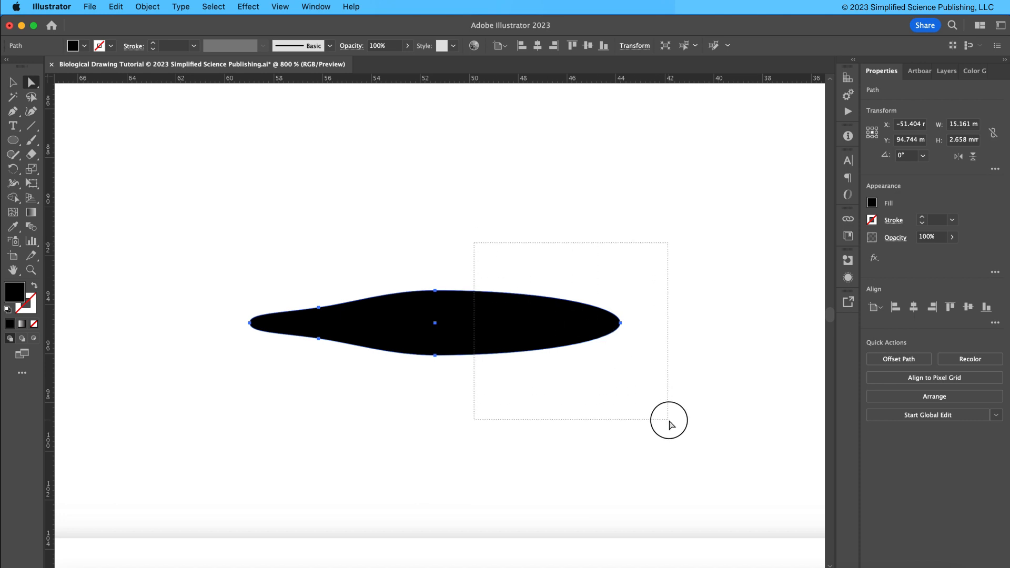
{"action": "left_click_drag", "start_coordinate": [671, 424], "coordinate": [669, 421]}
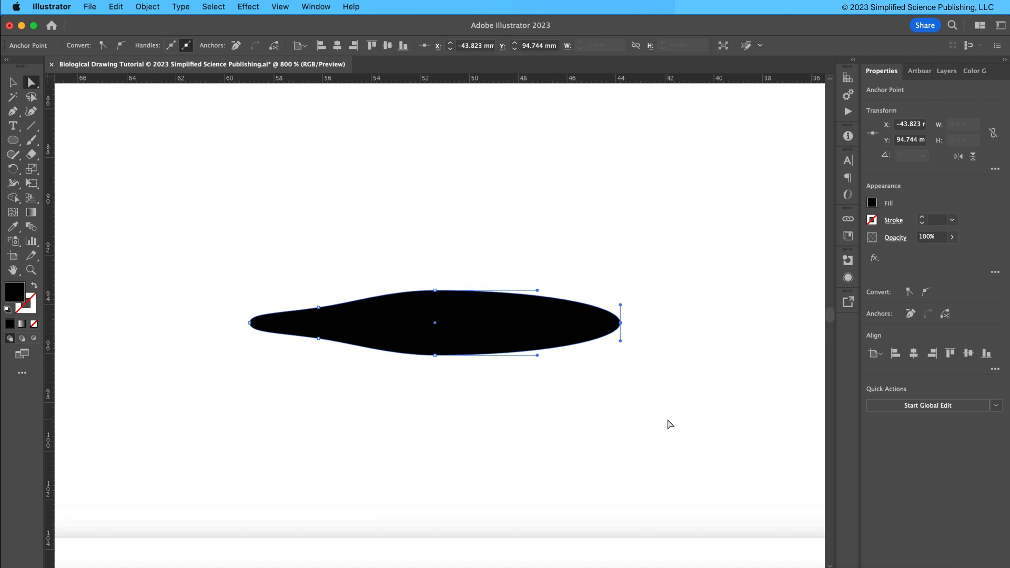
{"action": "key", "text": "Delete"}
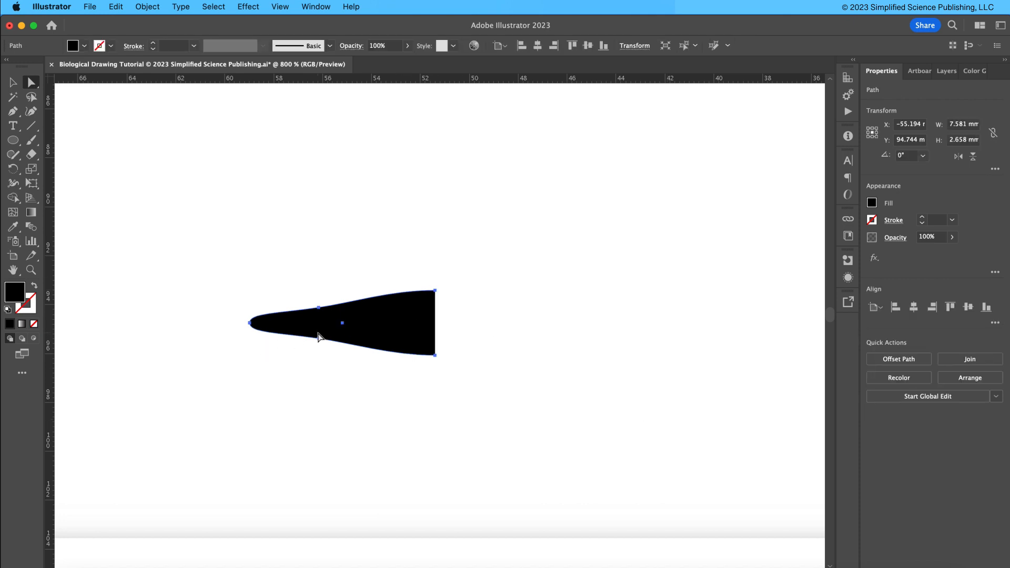
Duplicate the half-cell shape, placing the copy above the original.
{"action": "left_click", "coordinate": [12, 82]}
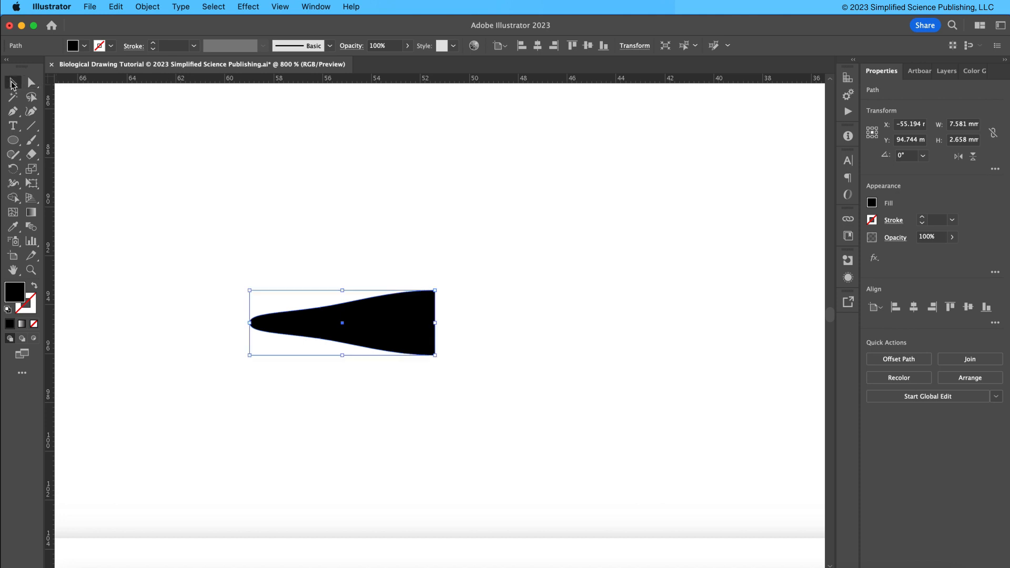
{"action": "left_click", "coordinate": [323, 144]}
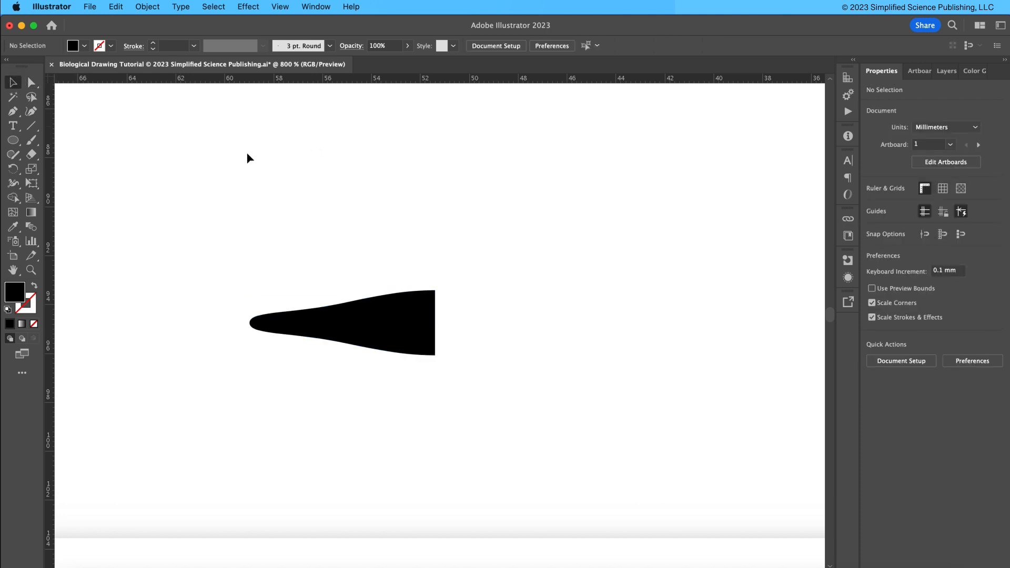
{"action": "left_click", "coordinate": [383, 342]}
{"action": "left_click", "coordinate": [382, 339]}
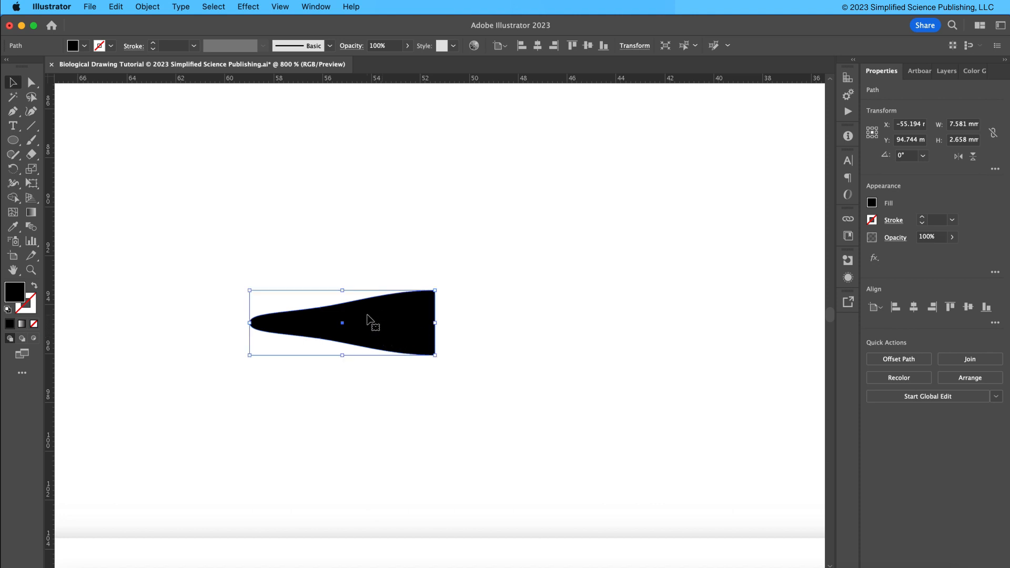
{"action": "left_click_drag", "start_coordinate": [394, 322], "coordinate": [395, 251]}
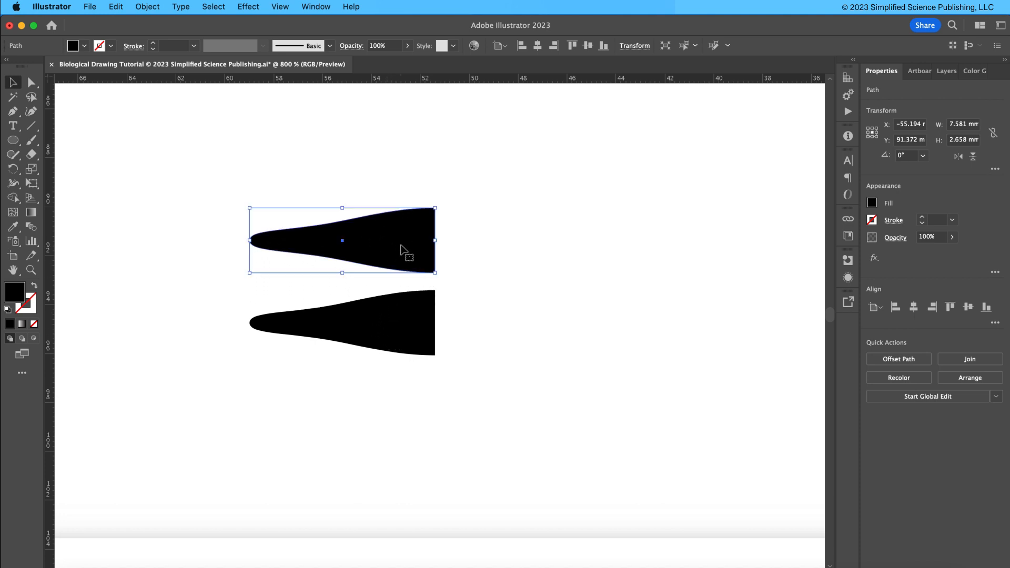
Flip the duplicated half-cell horizontally.
{"action": "left_click", "coordinate": [958, 157]}
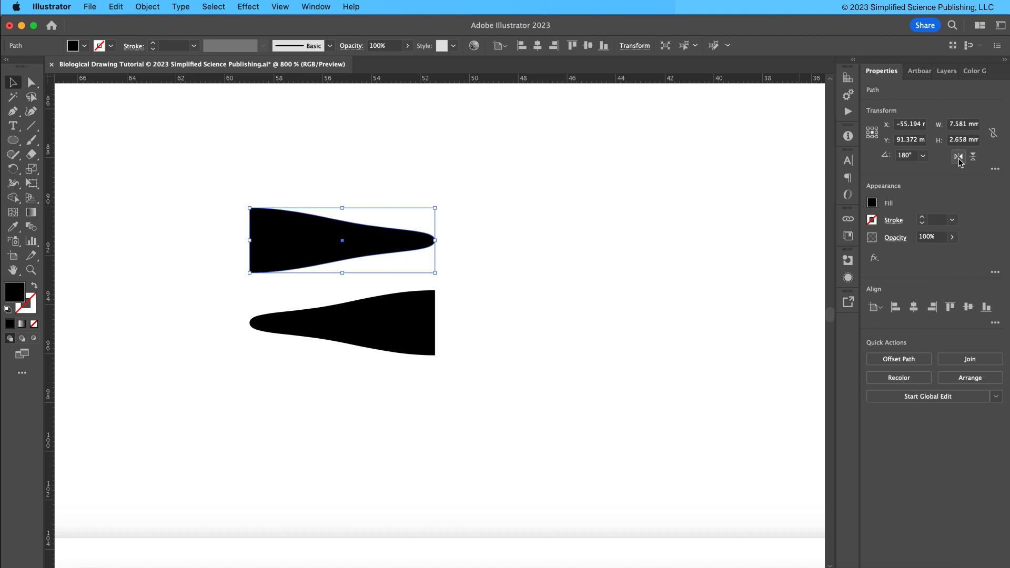
{"action": "left_click", "coordinate": [147, 6]}
{"action": "mouse_move", "coordinate": [156, 24]}
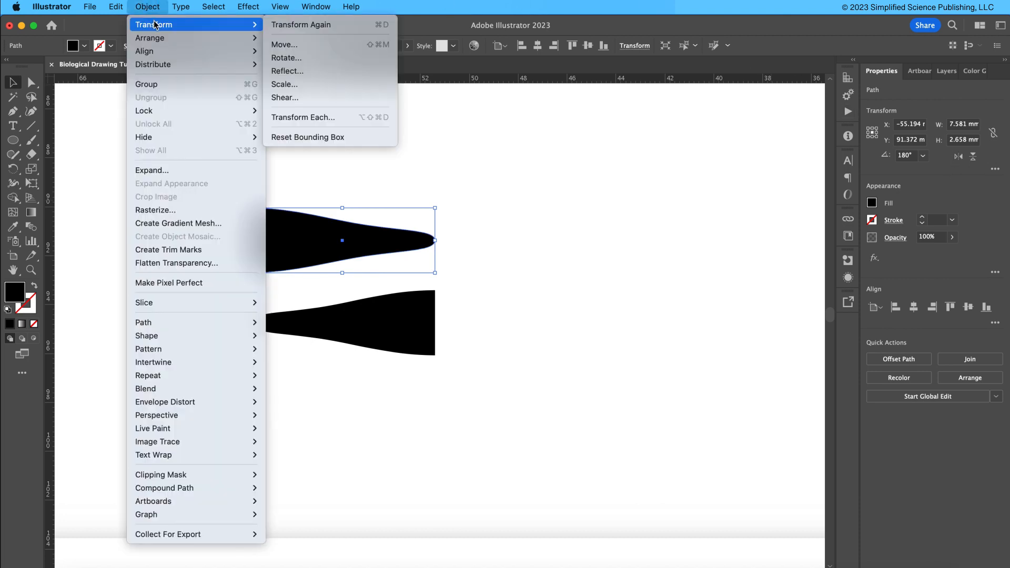
{"action": "left_click", "coordinate": [565, 138]}
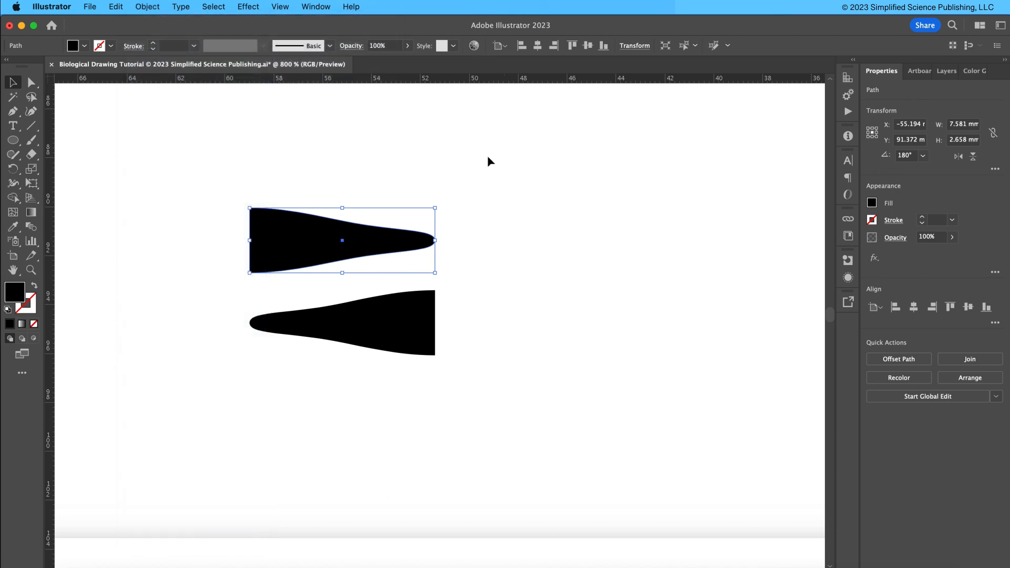
Place the flipped copy against the original half's right edge and align both halves vertically.
{"action": "left_click_drag", "start_coordinate": [261, 228], "coordinate": [462, 308]}
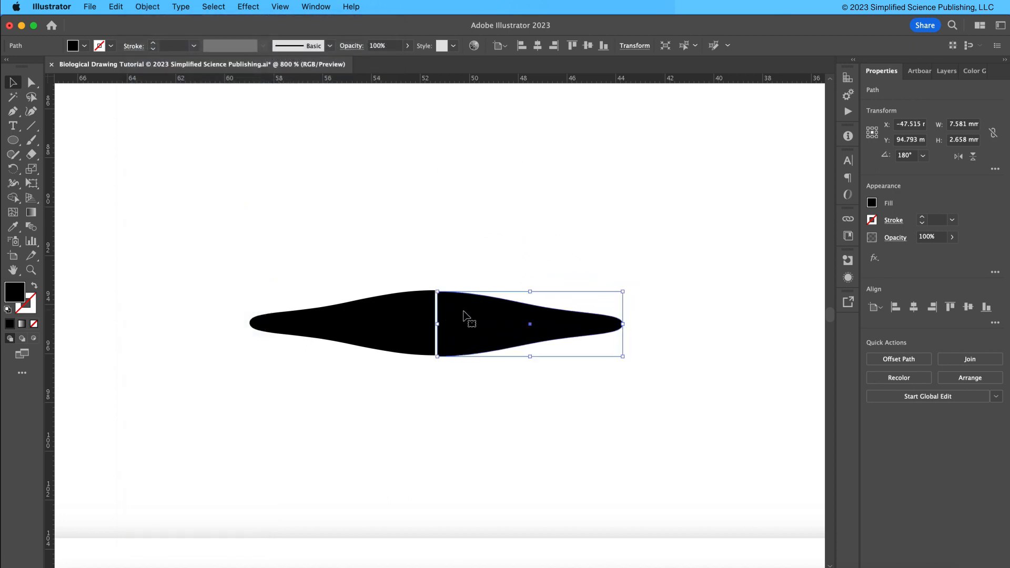
{"action": "left_click", "coordinate": [399, 326], "text": "shift"}
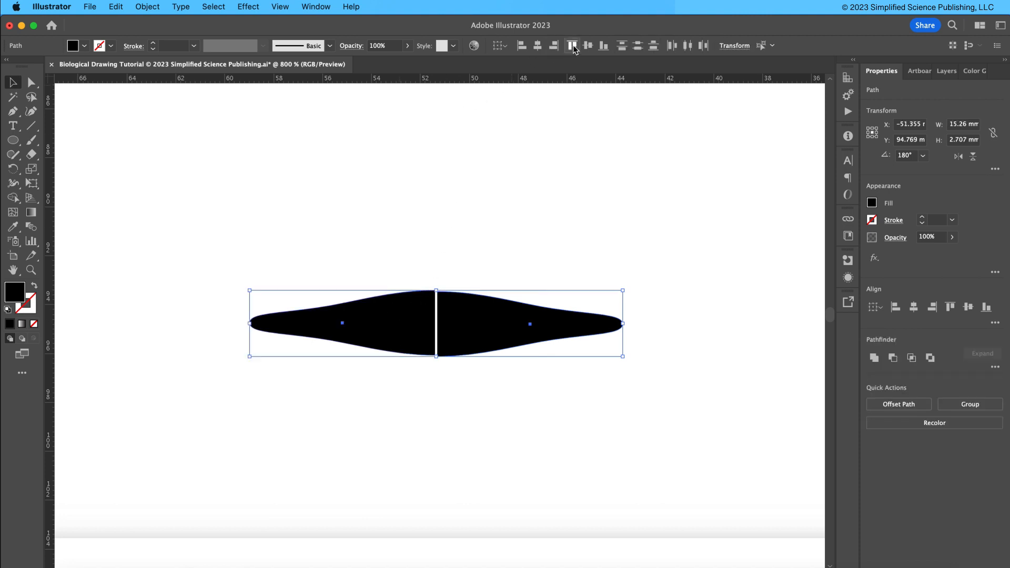
{"action": "left_click", "coordinate": [499, 277]}
{"action": "left_click", "coordinate": [484, 306]}
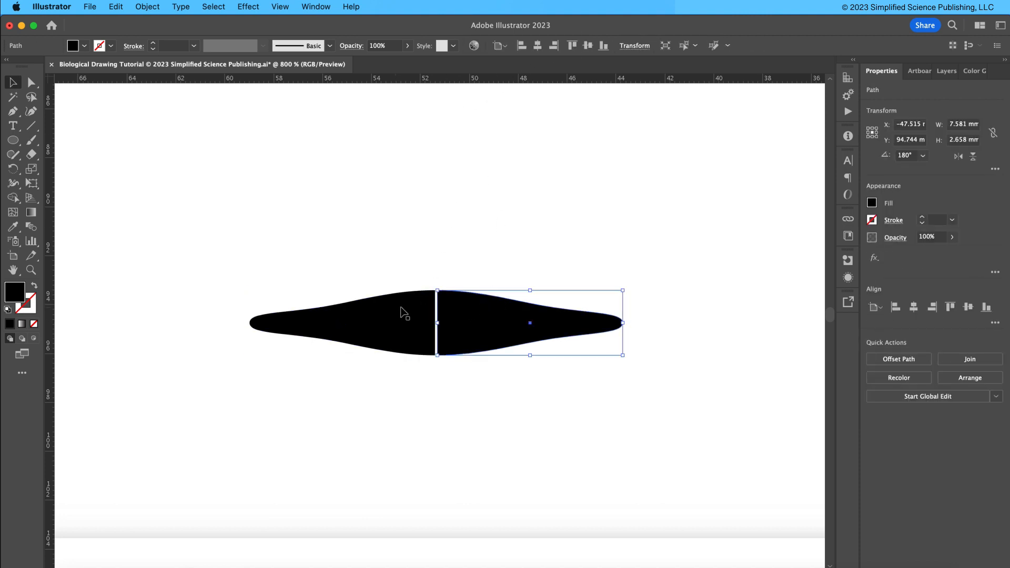
Move the right half slightly left so it meets the left half without a gap.
{"action": "key", "text": "super+plus"}
{"action": "key", "text": "super+plus"}
{"action": "key", "text": "super+plus"}
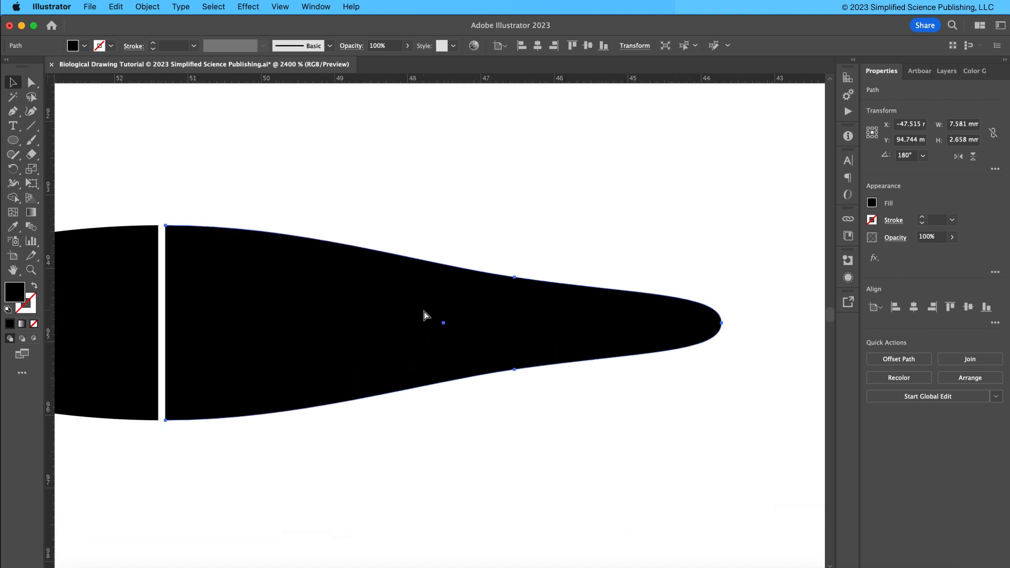
{"action": "left_click_drag", "start_coordinate": [177, 307], "coordinate": [394, 325]}
{"action": "key", "text": "super+plus"}
{"action": "left_click_drag", "start_coordinate": [223, 279], "coordinate": [682, 277]}
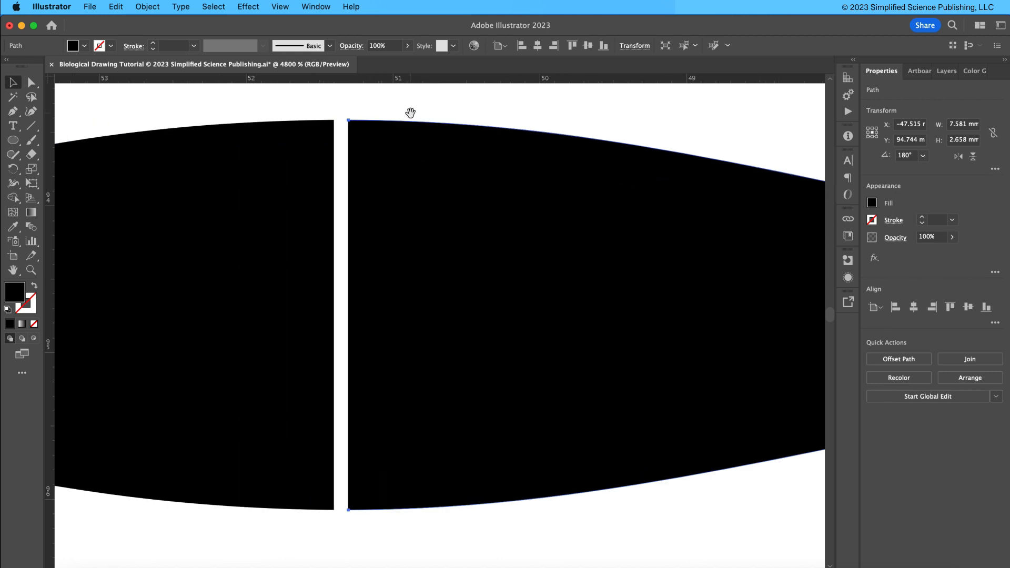
{"action": "left_click", "coordinate": [470, 196]}
{"action": "left_click_drag", "start_coordinate": [495, 196], "coordinate": [495, 191]}
{"action": "key", "text": "super+equal"}
{"action": "key", "text": "super+equal"}
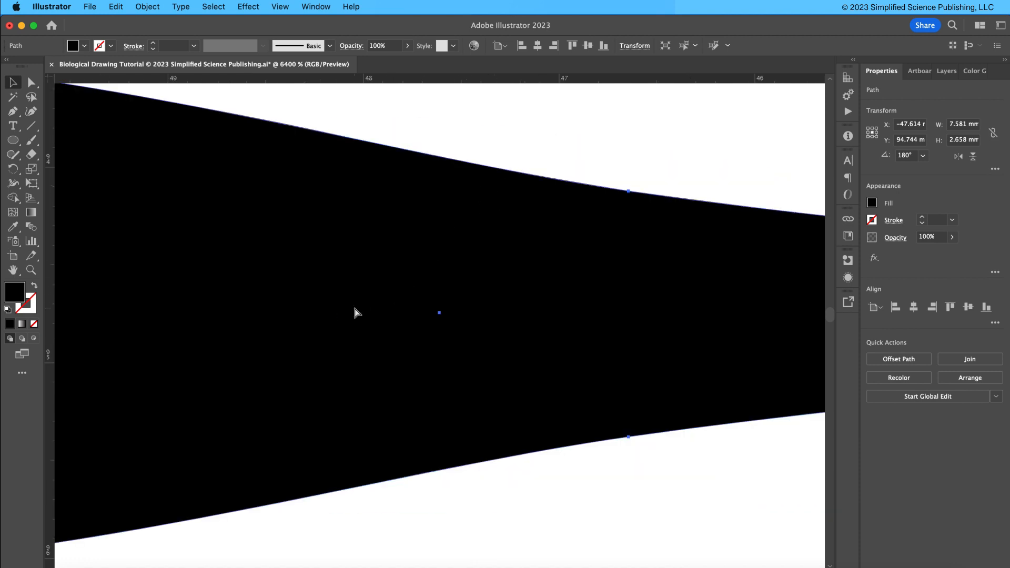
{"action": "left_click_drag", "start_coordinate": [333, 317], "coordinate": [977, 266]}
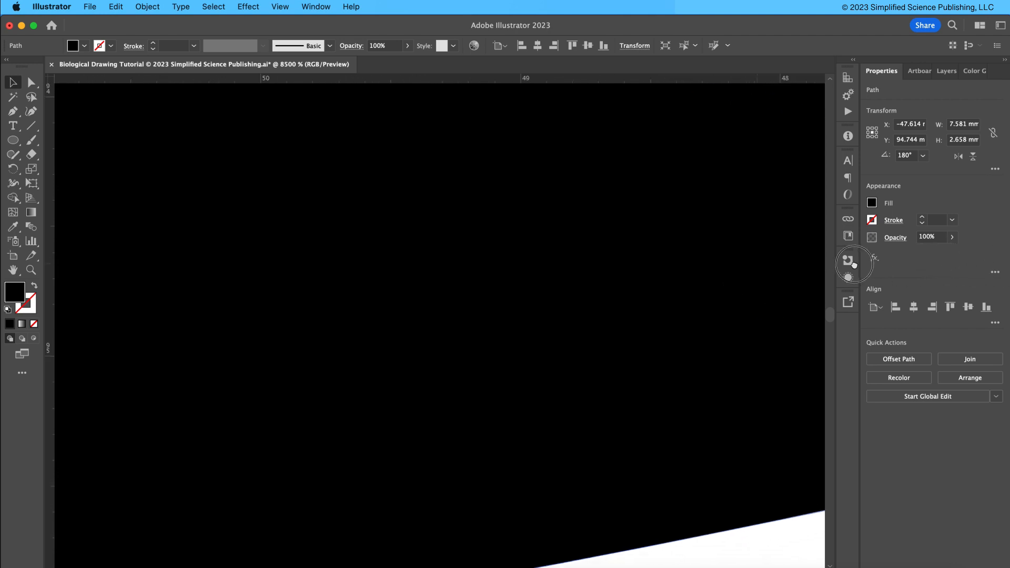
{"action": "left_click_drag", "start_coordinate": [404, 253], "coordinate": [807, 302]}
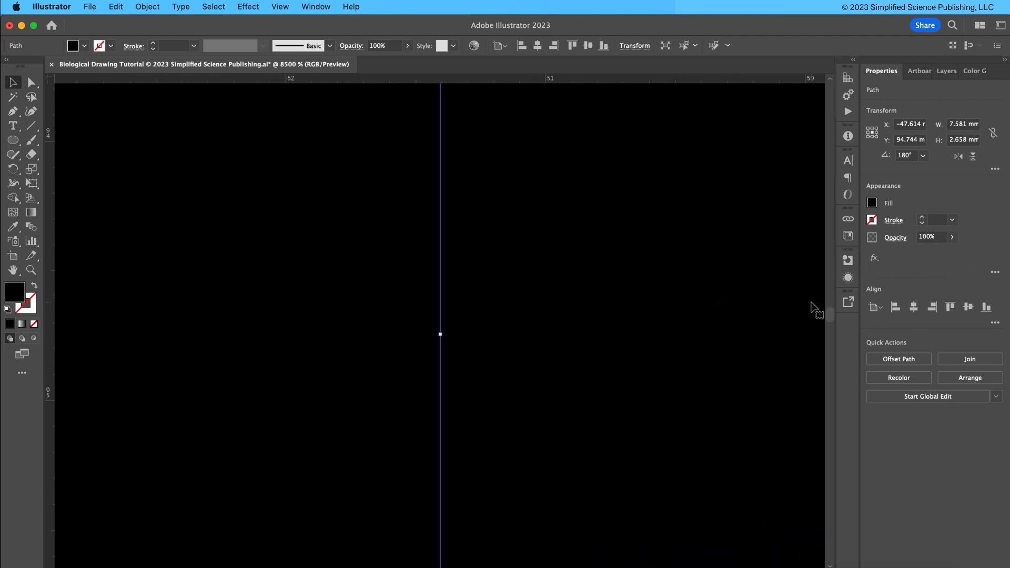
{"action": "key", "text": "super+minus"}
{"action": "key", "text": "super+minus"}
{"action": "left_click_drag", "start_coordinate": [701, 292], "coordinate": [1004, 298]}
{"action": "left_click_drag", "start_coordinate": [281, 293], "coordinate": [495, 256]}
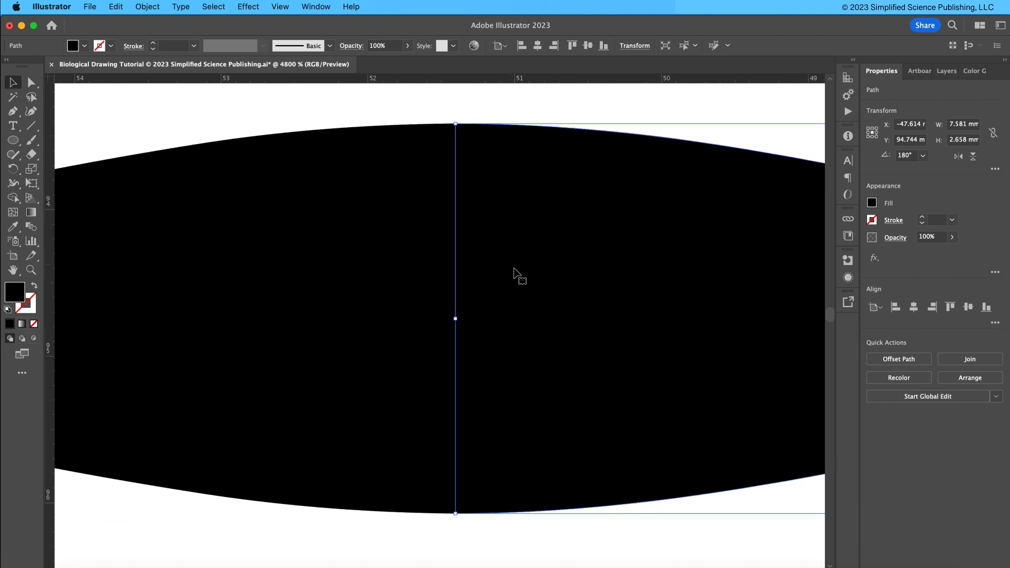
{"action": "left_click", "coordinate": [356, 316]}
{"action": "key", "text": "super+minus"}
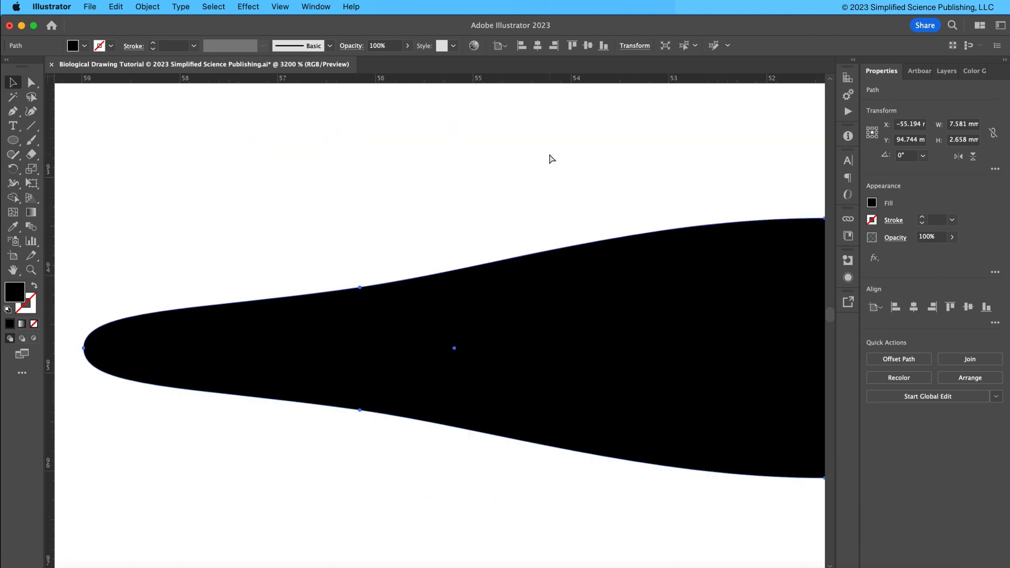
{"action": "left_click_drag", "start_coordinate": [573, 198], "coordinate": [268, 188]}
{"action": "left_click", "coordinate": [397, 198]}
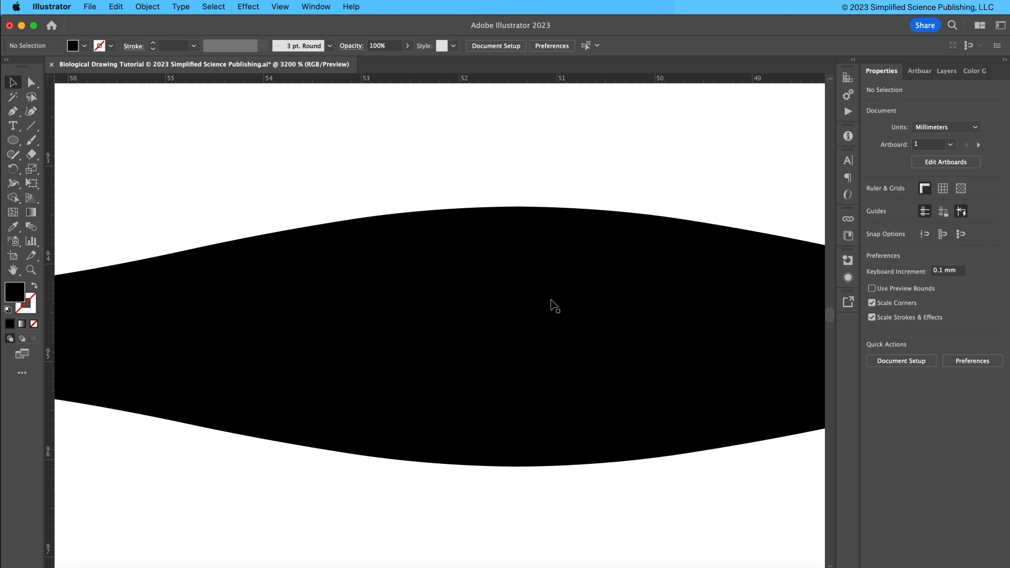
{"action": "key", "text": "super+minus"}
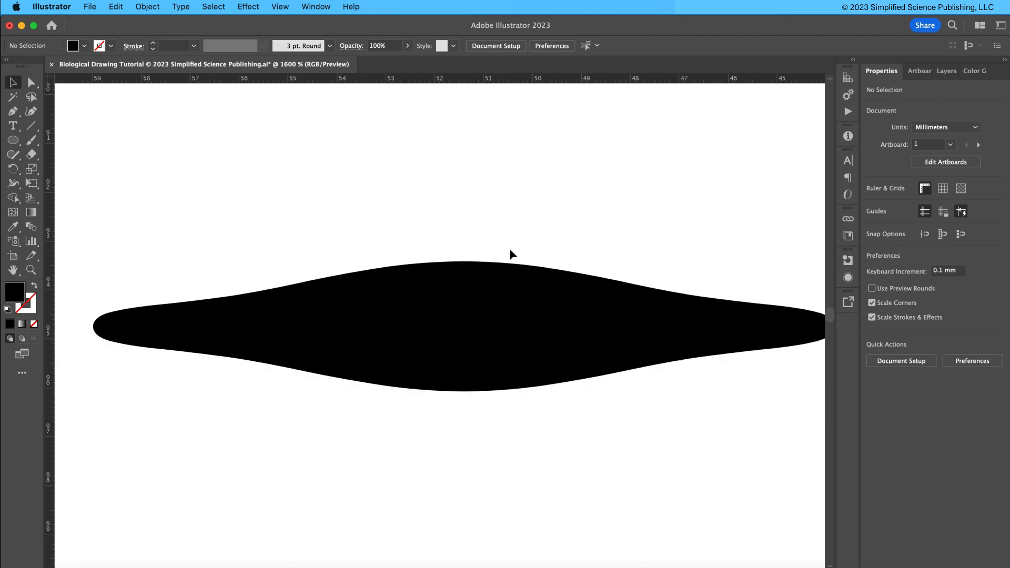
Merge the two half-cell shapes into a single spindle shape with the Shape Builder tool.
{"action": "left_click_drag", "start_coordinate": [502, 236], "coordinate": [489, 227]}
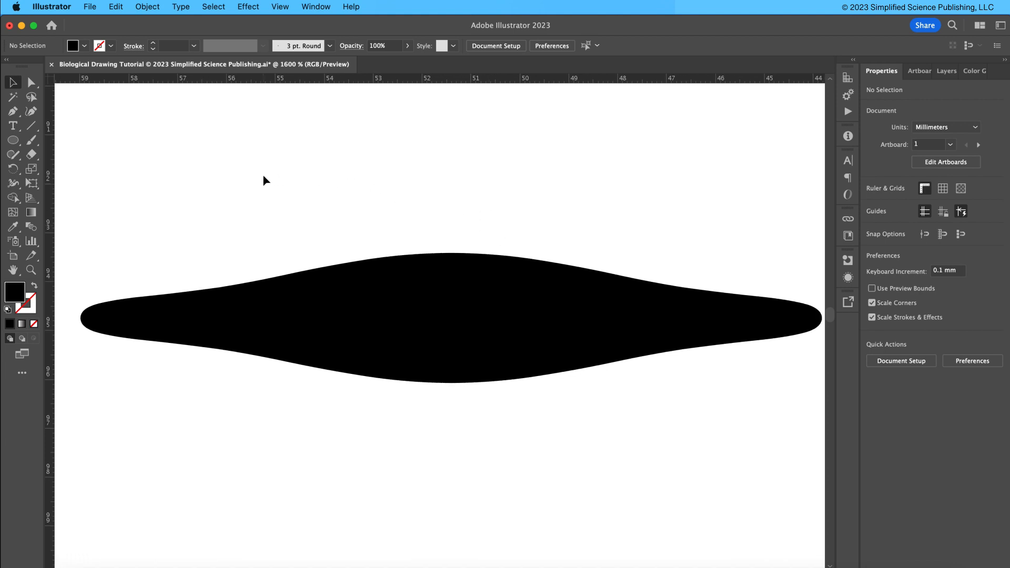
{"action": "left_click_drag", "start_coordinate": [151, 191], "coordinate": [667, 429]}
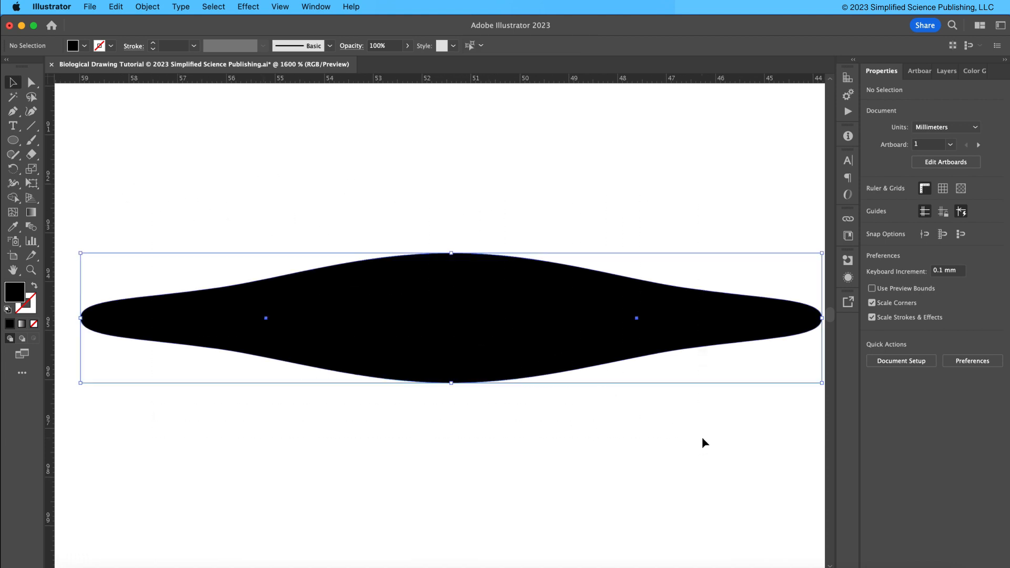
{"action": "left_click", "coordinate": [12, 84]}
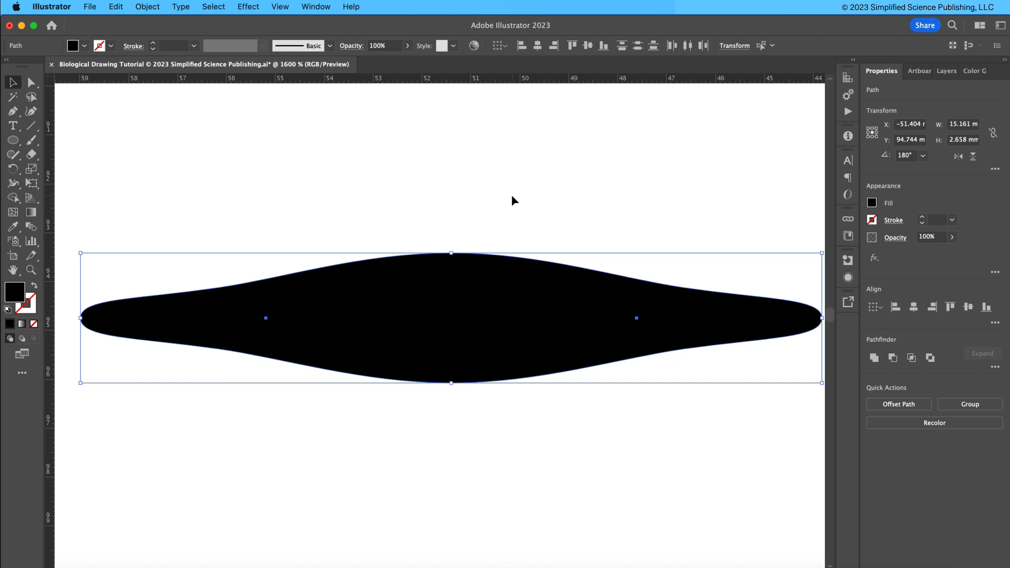
{"action": "key", "text": "shift+m"}
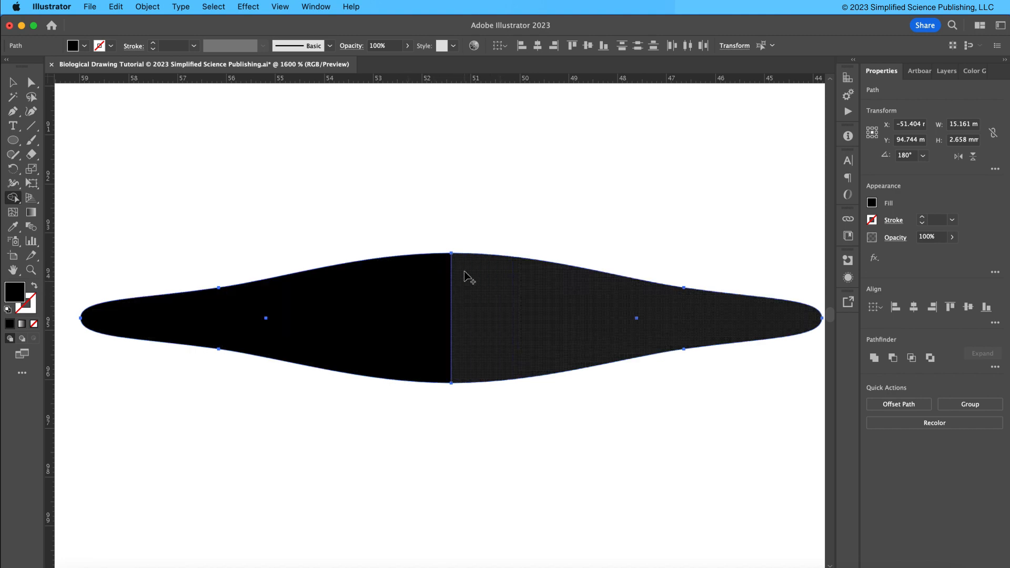
{"action": "left_click_drag", "start_coordinate": [336, 313], "coordinate": [528, 318]}
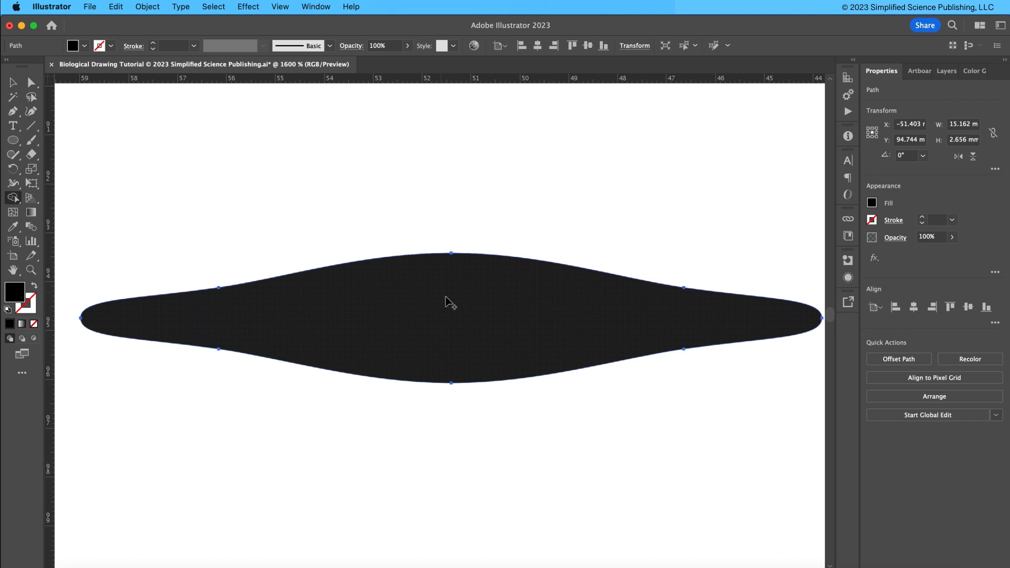
Set the cell shape's fill color to C6638C.
{"action": "key", "text": "v"}
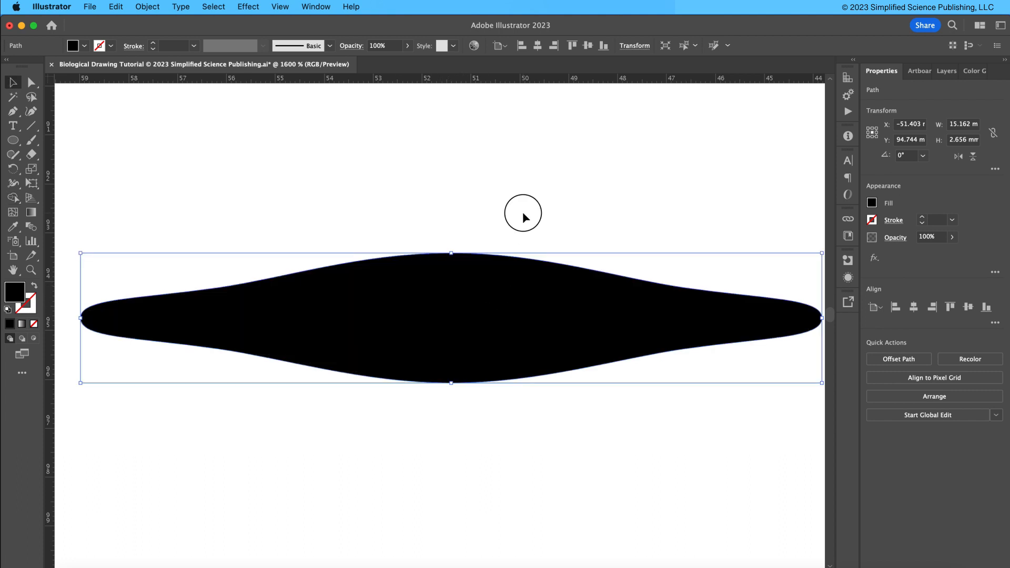
{"action": "left_click", "coordinate": [524, 217]}
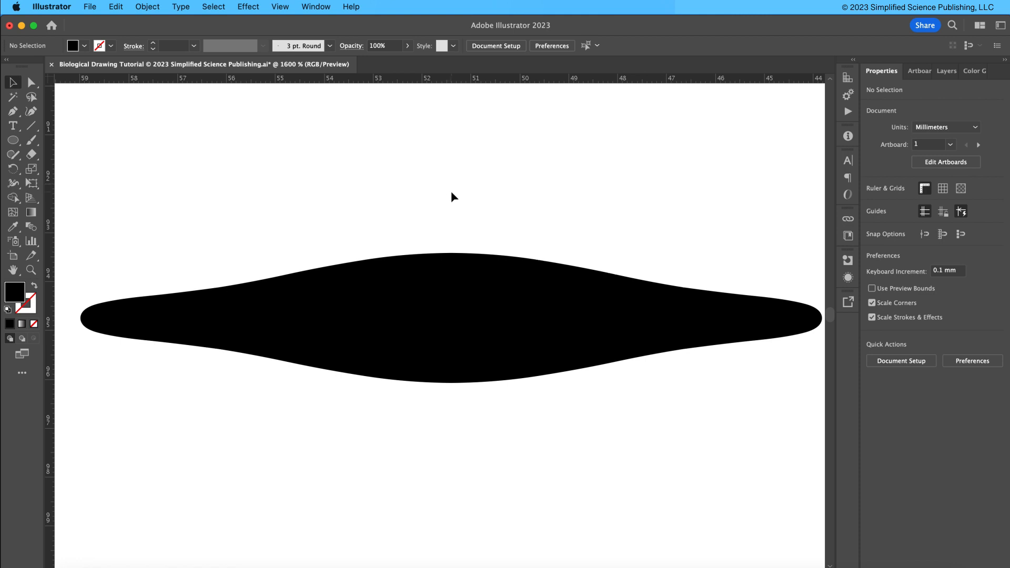
{"action": "left_click", "coordinate": [444, 302]}
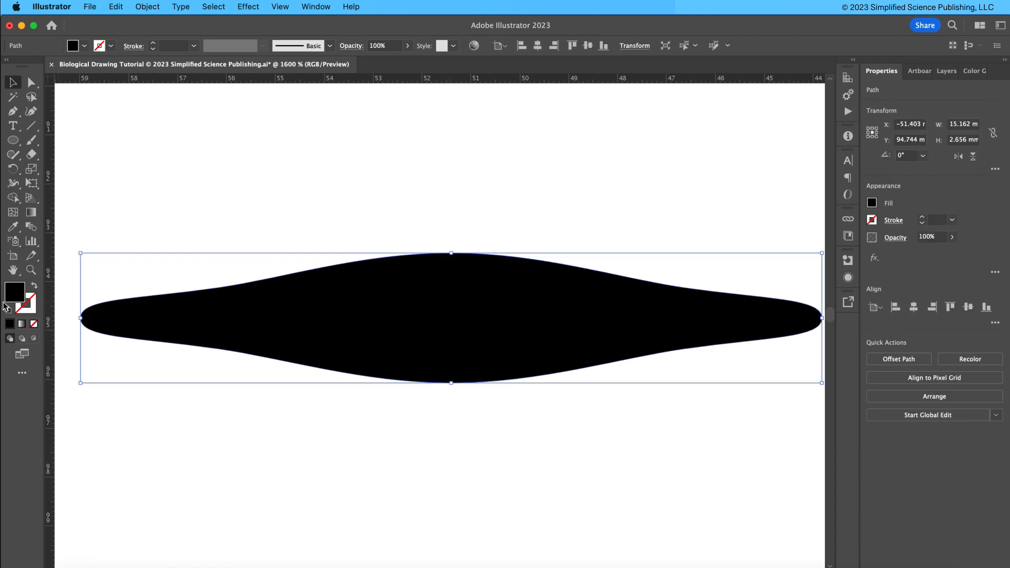
{"action": "left_click", "coordinate": [84, 46]}
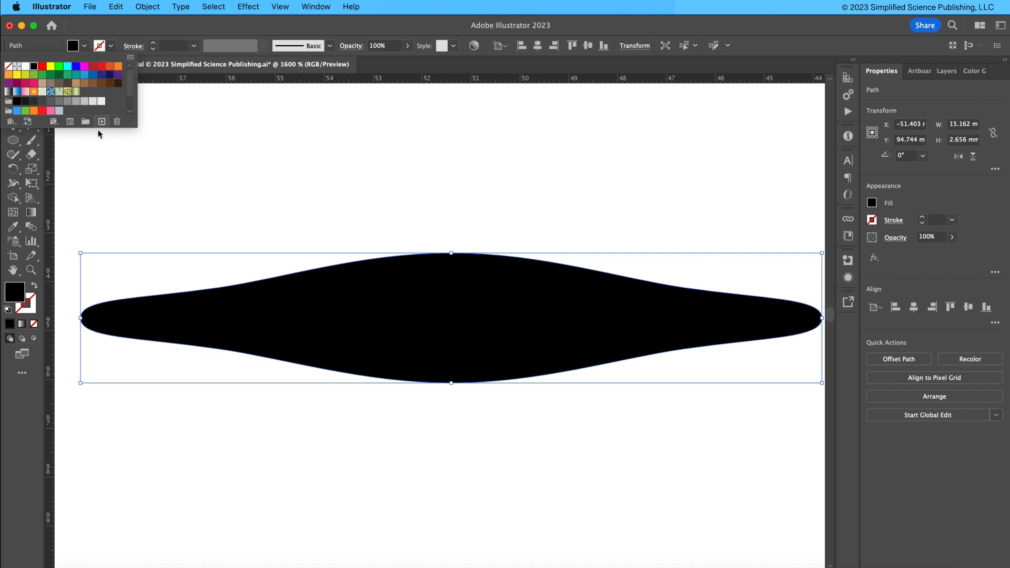
{"action": "left_click", "coordinate": [268, 327]}
{"action": "double_click", "coordinate": [16, 292]}
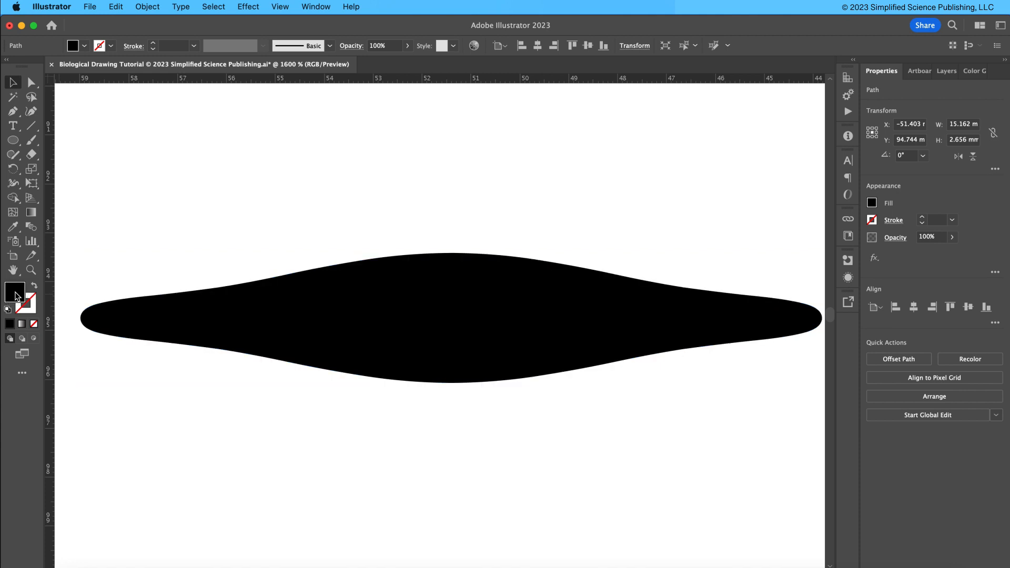
{"action": "mouse_move", "coordinate": [698, 260]}
{"action": "left_mouse_down"}
{"action": "mouse_move", "coordinate": [710, 272]}
{"action": "mouse_move", "coordinate": [711, 251]}
{"action": "mouse_move", "coordinate": [711, 266]}
{"action": "left_mouse_up"}
{"action": "left_click", "coordinate": [609, 291]}
{"action": "mouse_move", "coordinate": [608, 291]}
{"action": "left_mouse_down"}
{"action": "mouse_move", "coordinate": [618, 300]}
{"action": "mouse_move", "coordinate": [605, 307]}
{"action": "mouse_move", "coordinate": [602, 281]}
{"action": "left_mouse_up"}
{"action": "left_click_drag", "start_coordinate": [687, 269], "coordinate": [684, 257]}
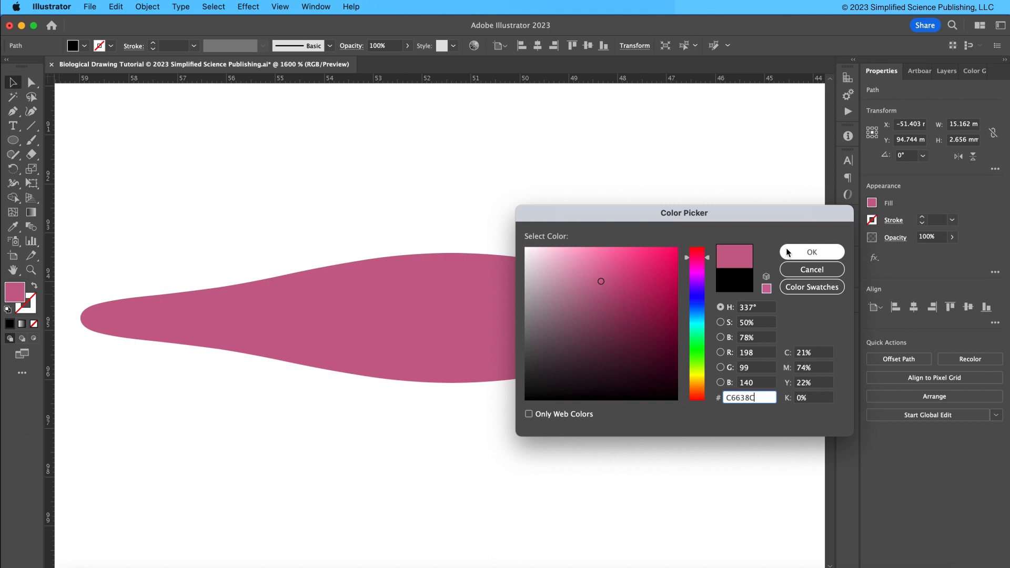
{"action": "left_click", "coordinate": [807, 252]}
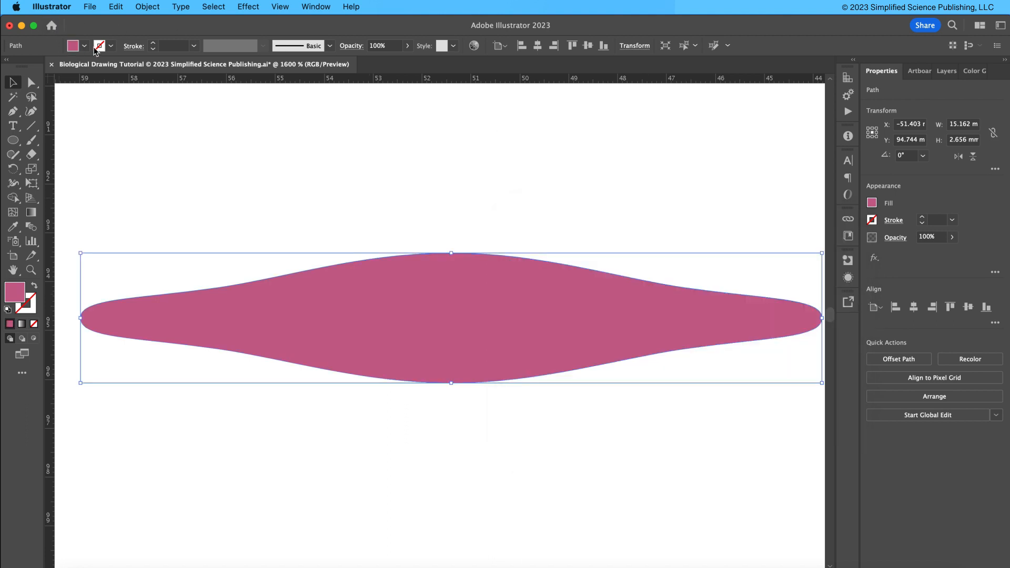
Give the cell outline a 983563 stroke color and a stroke weight of 0.5 pt.
{"action": "left_click", "coordinate": [111, 46]}
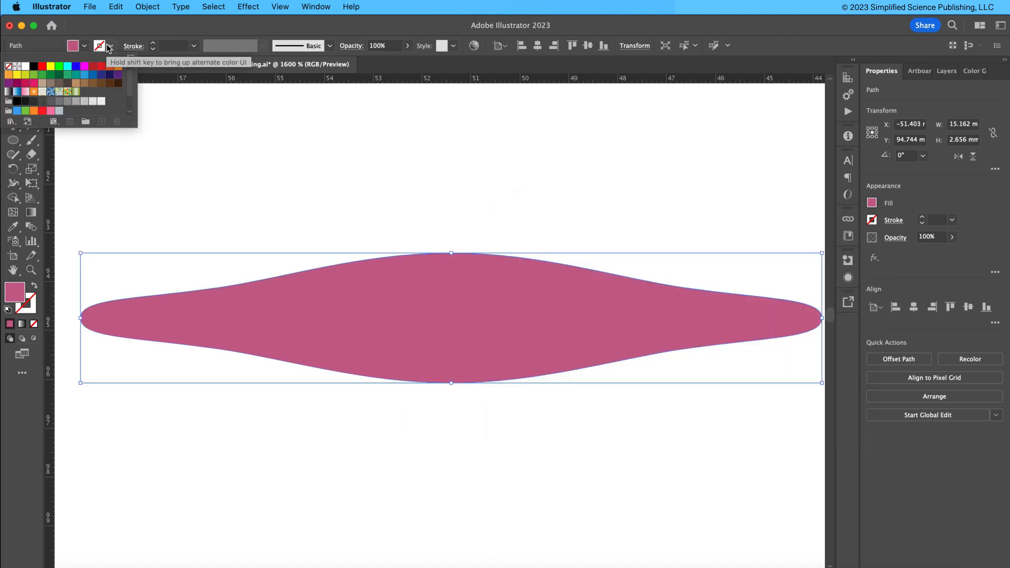
{"action": "left_click", "coordinate": [93, 66]}
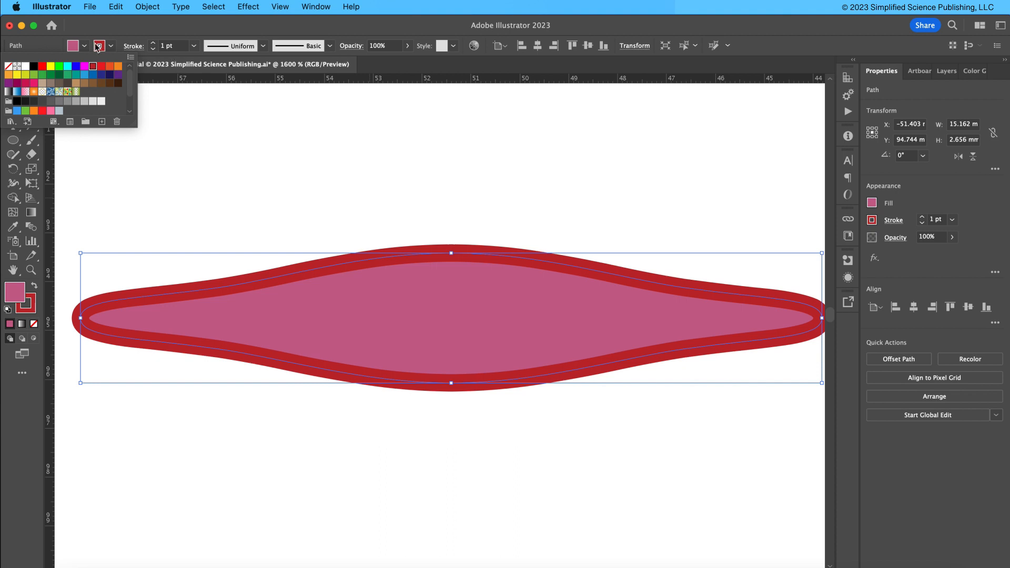
{"action": "left_click", "coordinate": [99, 48]}
{"action": "left_click", "coordinate": [31, 315]}
{"action": "left_click", "coordinate": [31, 312]}
{"action": "type", "text": "BC28BC"}
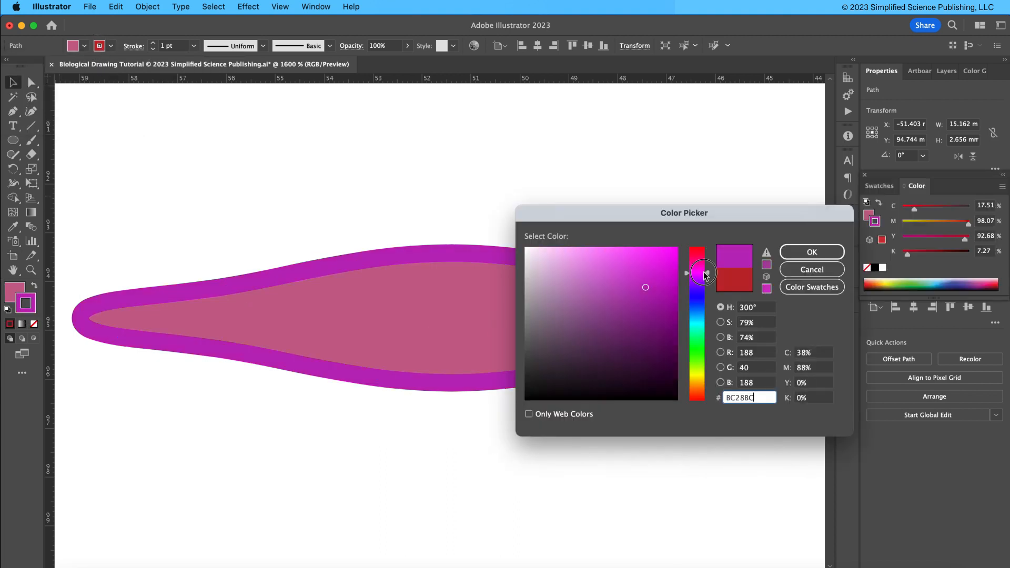
{"action": "mouse_move", "coordinate": [708, 273]}
{"action": "left_mouse_down"}
{"action": "mouse_move", "coordinate": [706, 258]}
{"action": "mouse_move", "coordinate": [625, 307]}
{"action": "left_mouse_up"}
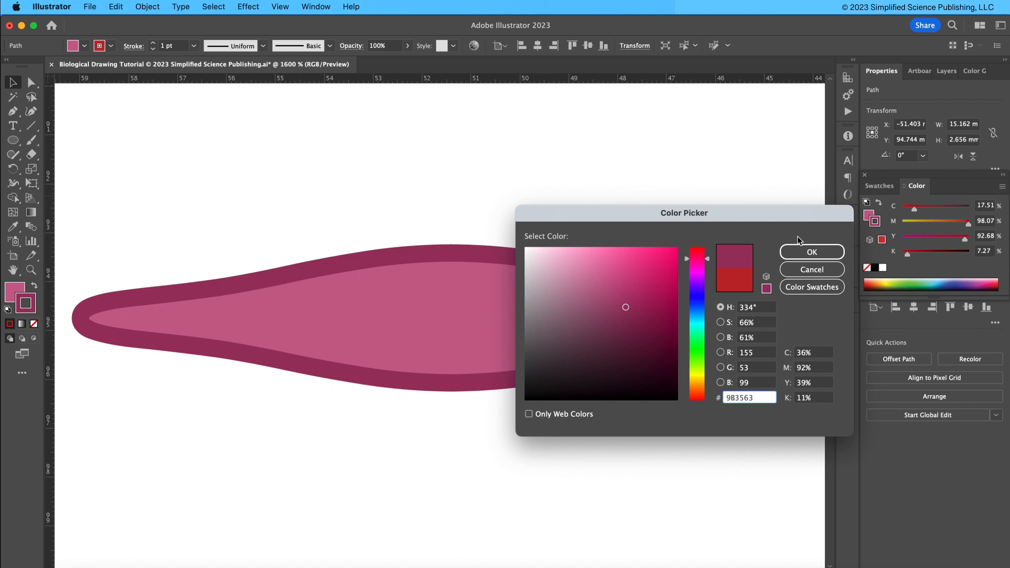
{"action": "left_click", "coordinate": [800, 252]}
{"action": "double_click", "coordinate": [163, 46]}
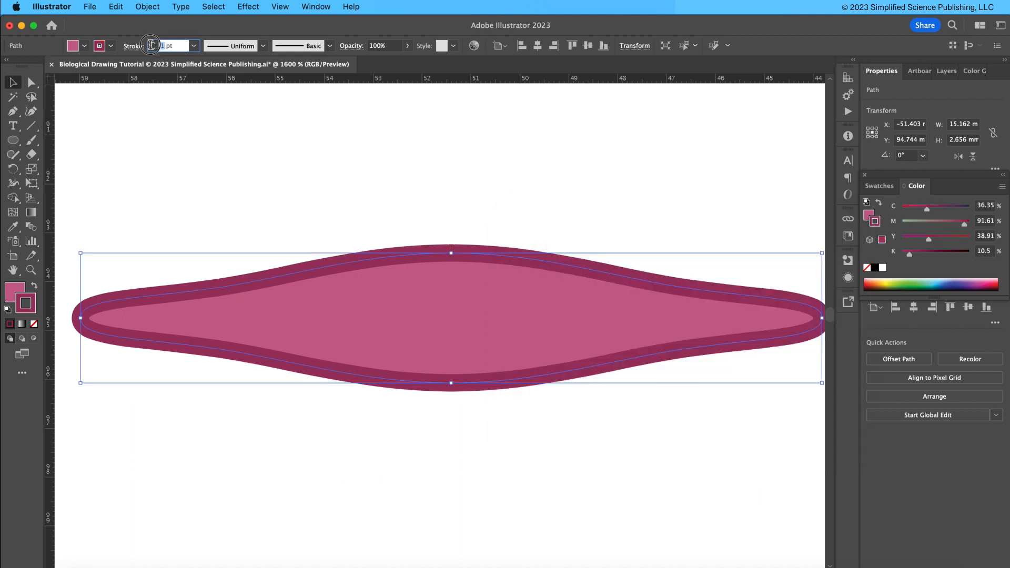
{"action": "type", "text": ".5"}
{"action": "key", "text": "Return"}
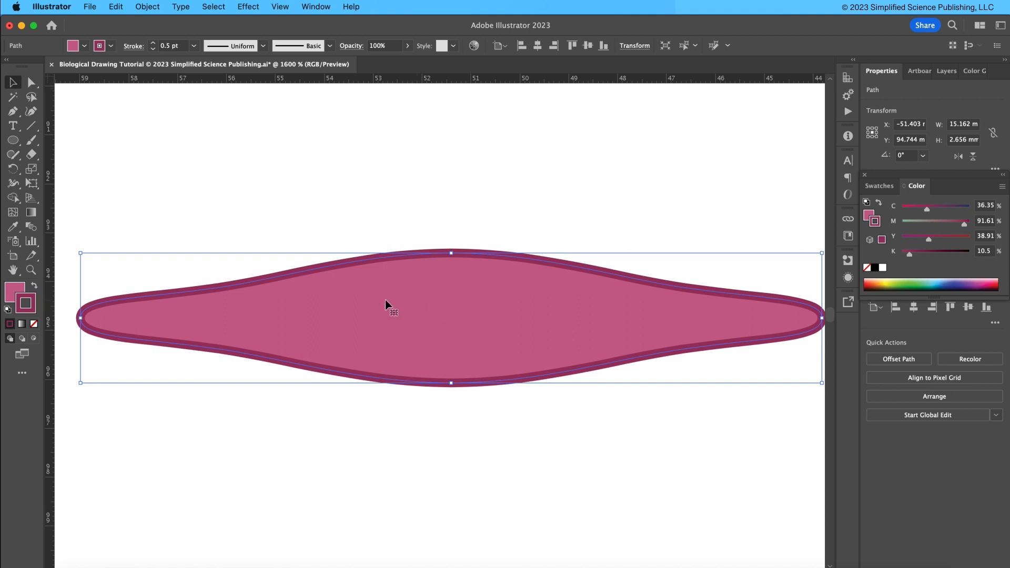
Draw a nucleus ellipse about 6.1 mm by 0.9 mm inside the cell, filled dark with no stroke.
{"action": "left_click", "coordinate": [401, 177]}
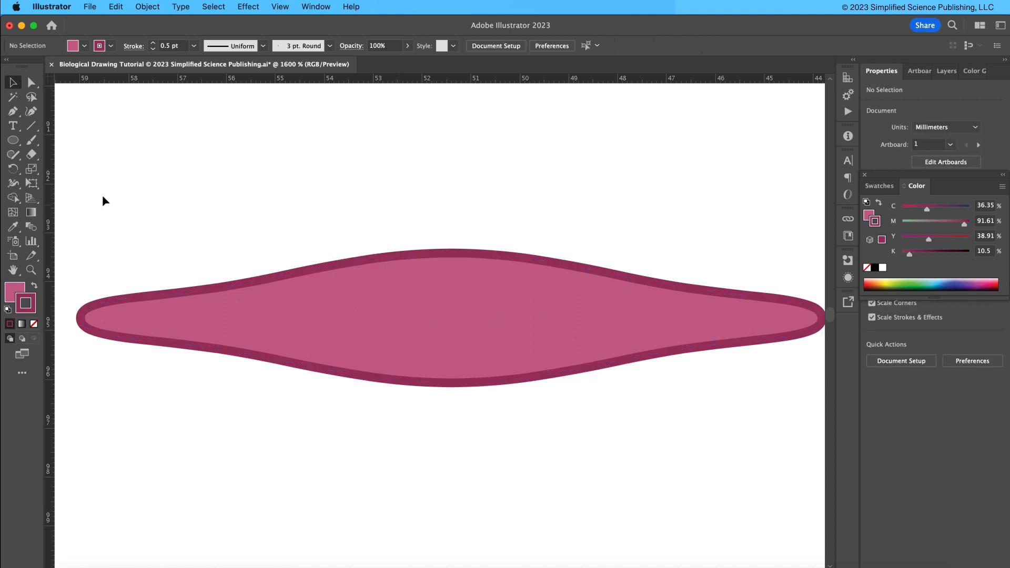
{"action": "left_click", "coordinate": [13, 142]}
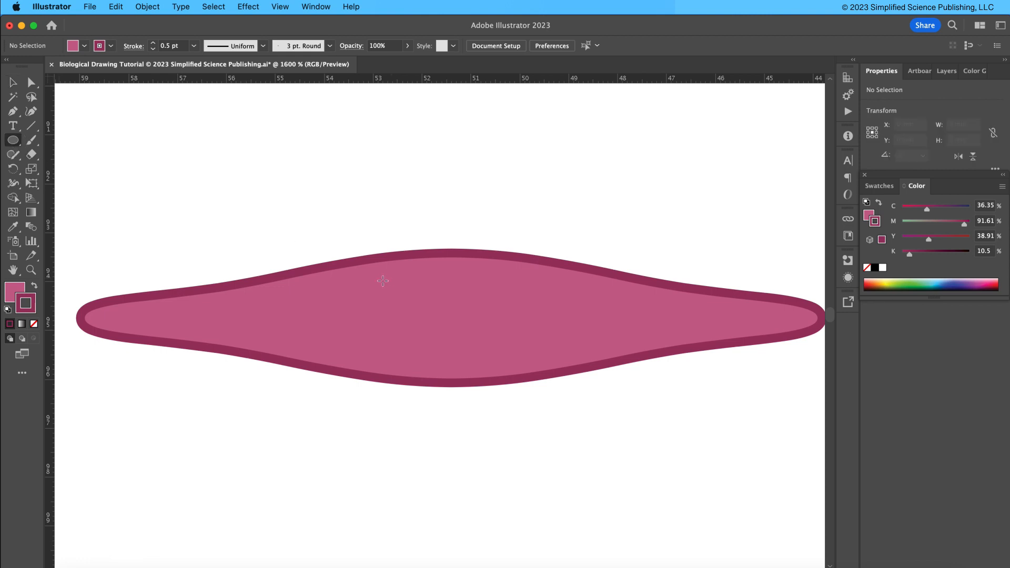
{"action": "left_click_drag", "start_coordinate": [292, 289], "coordinate": [596, 335]}
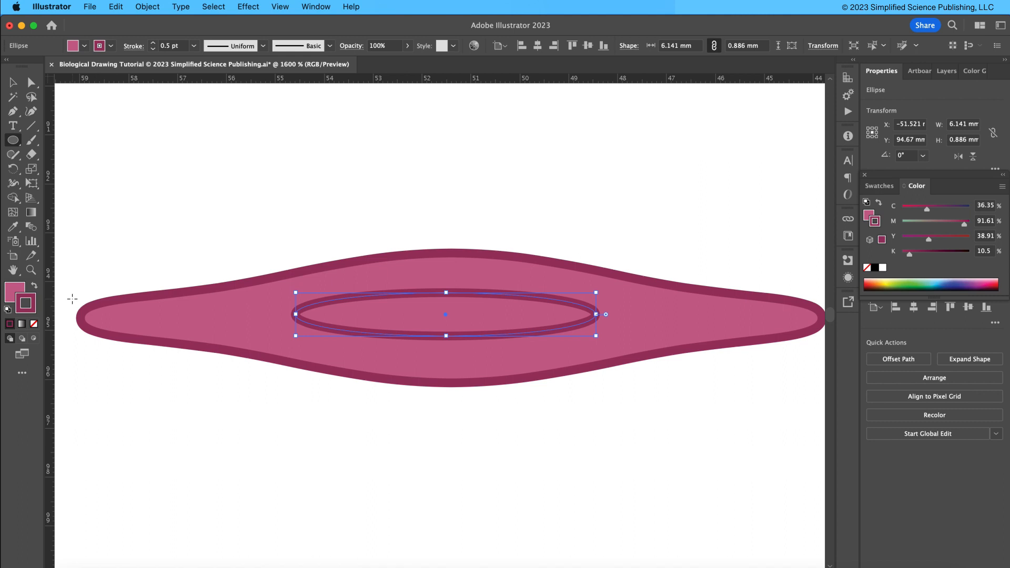
{"action": "left_click", "coordinate": [35, 287]}
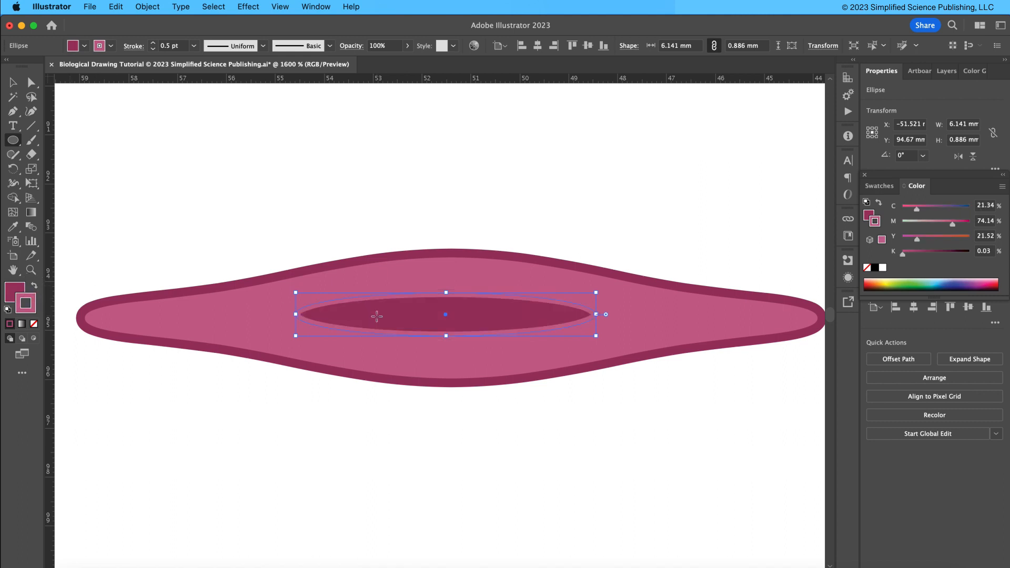
{"action": "left_click", "coordinate": [34, 324]}
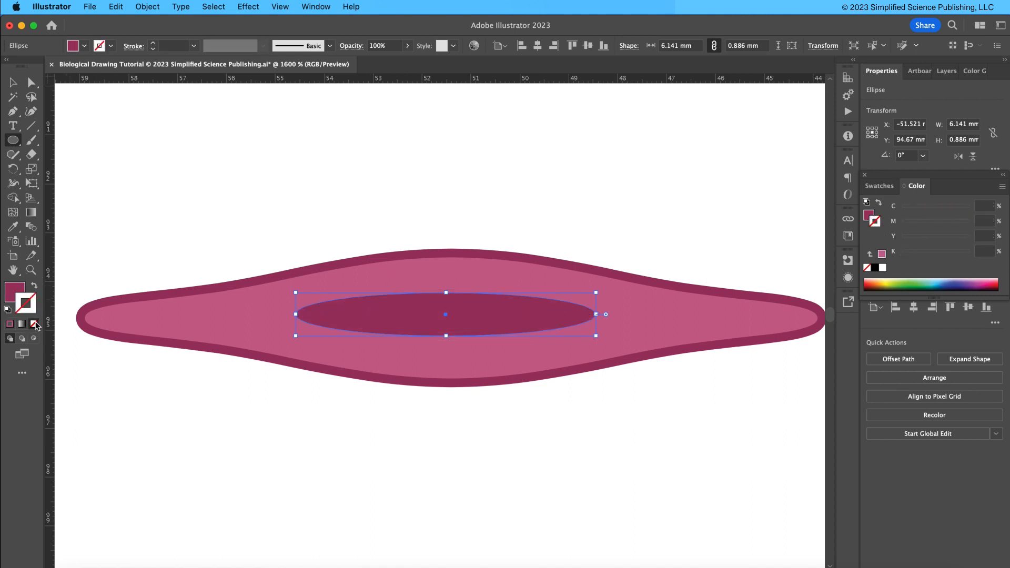
Center the nucleus ellipse horizontally and vertically within the cell shape.
{"action": "key", "text": "v"}
{"action": "mouse_move", "coordinate": [446, 336]}
{"action": "left_mouse_down"}
{"action": "mouse_move", "coordinate": [447, 350]}
{"action": "mouse_move", "coordinate": [446, 325]}
{"action": "left_mouse_up"}
{"action": "left_click_drag", "start_coordinate": [439, 207], "coordinate": [466, 393]}
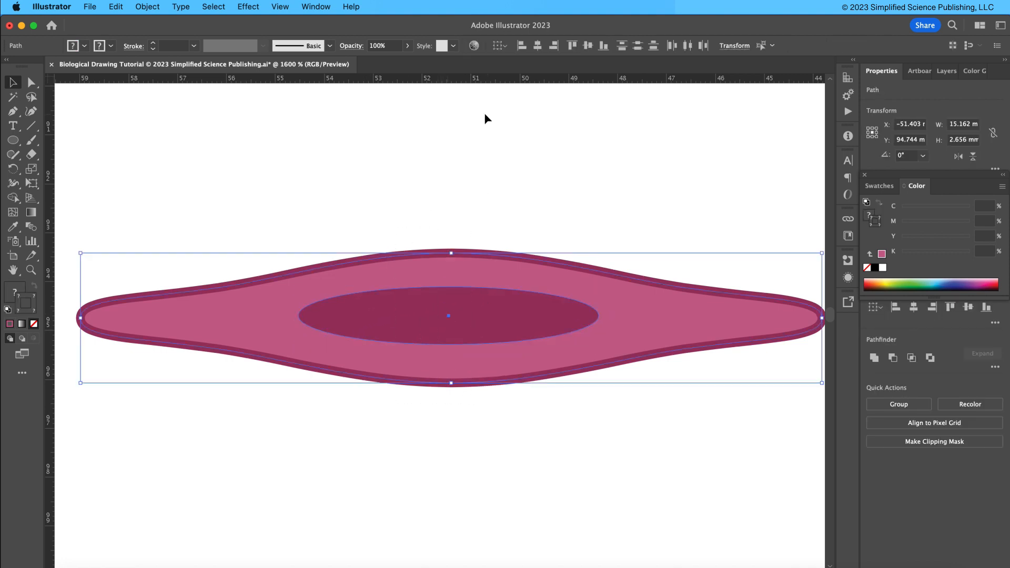
{"action": "left_click", "coordinate": [537, 45]}
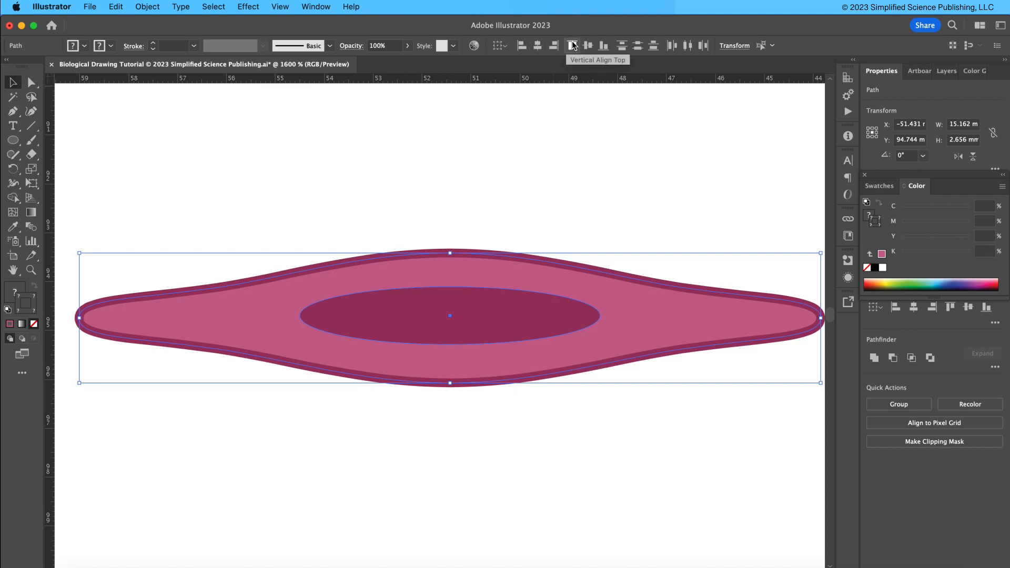
{"action": "left_click", "coordinate": [588, 46]}
{"action": "left_click", "coordinate": [532, 156]}
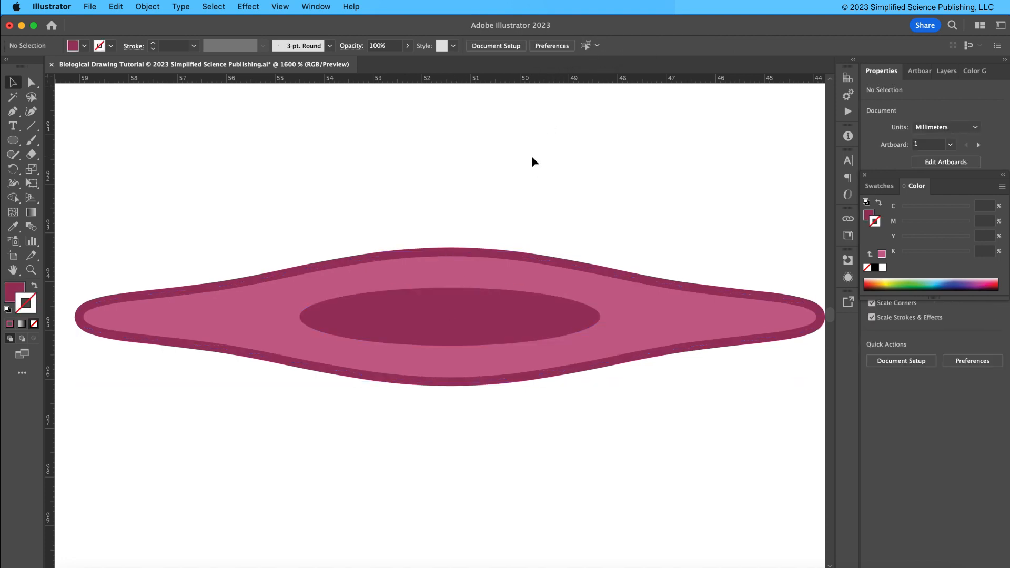
Scale up the whole cell drawing and undo the scaling.
{"action": "key", "text": "super+minus"}
{"action": "key", "text": "super+minus"}
{"action": "key", "text": "super+minus"}
{"action": "key", "text": "super+minus"}
{"action": "key", "text": "super+minus"}
{"action": "key", "text": "super+minus"}
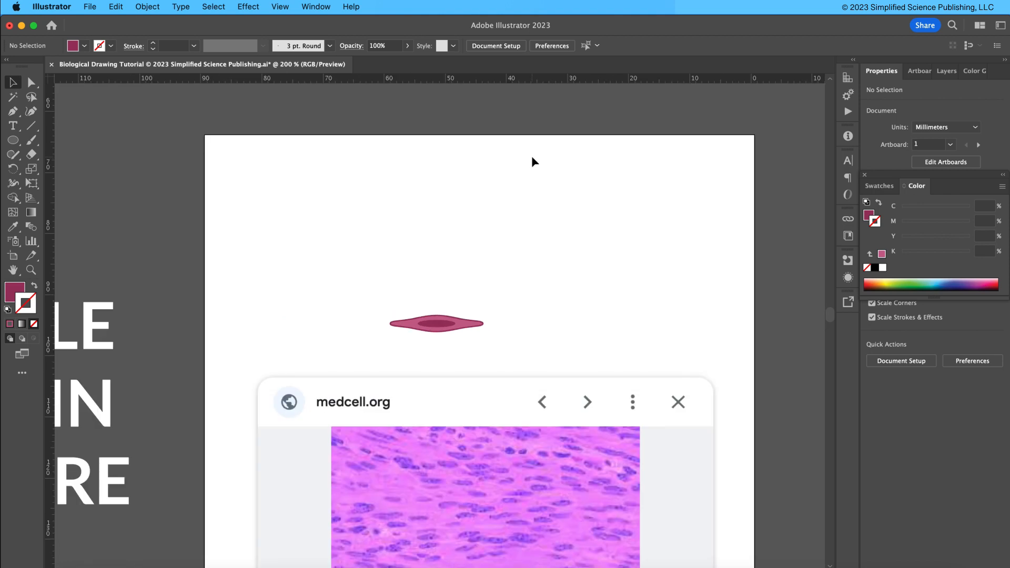
{"action": "left_click_drag", "start_coordinate": [505, 243], "coordinate": [429, 104]}
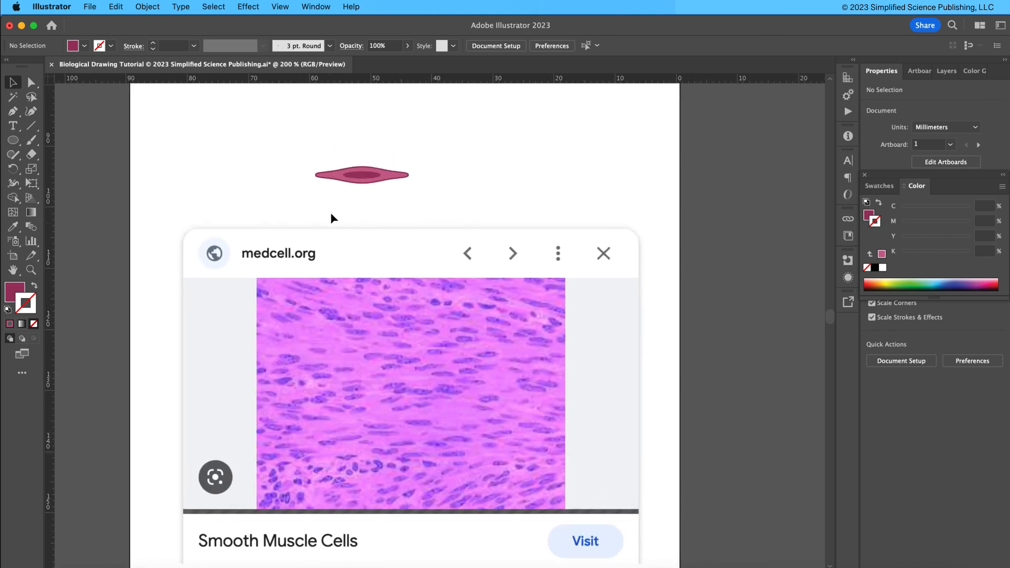
{"action": "left_click_drag", "start_coordinate": [328, 156], "coordinate": [415, 195]}
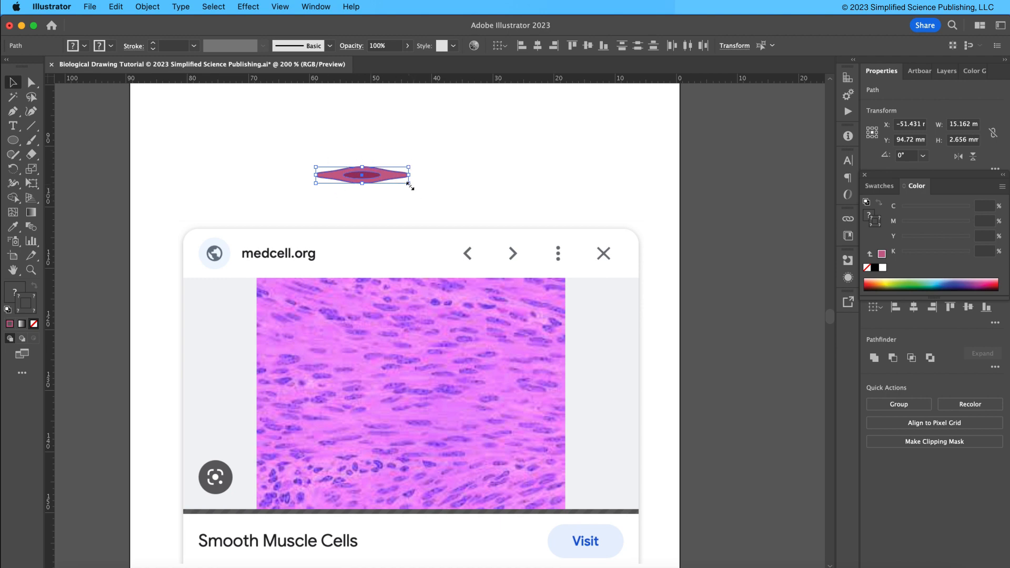
{"action": "left_click_drag", "start_coordinate": [409, 185], "coordinate": [561, 239]}
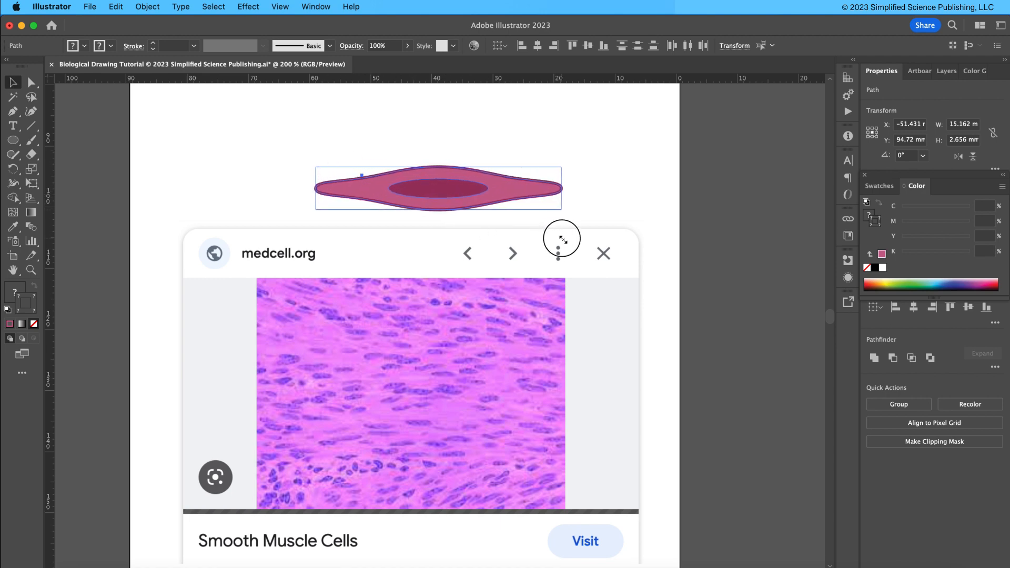
{"action": "left_click", "coordinate": [618, 204]}
{"action": "left_click", "coordinate": [864, 175]}
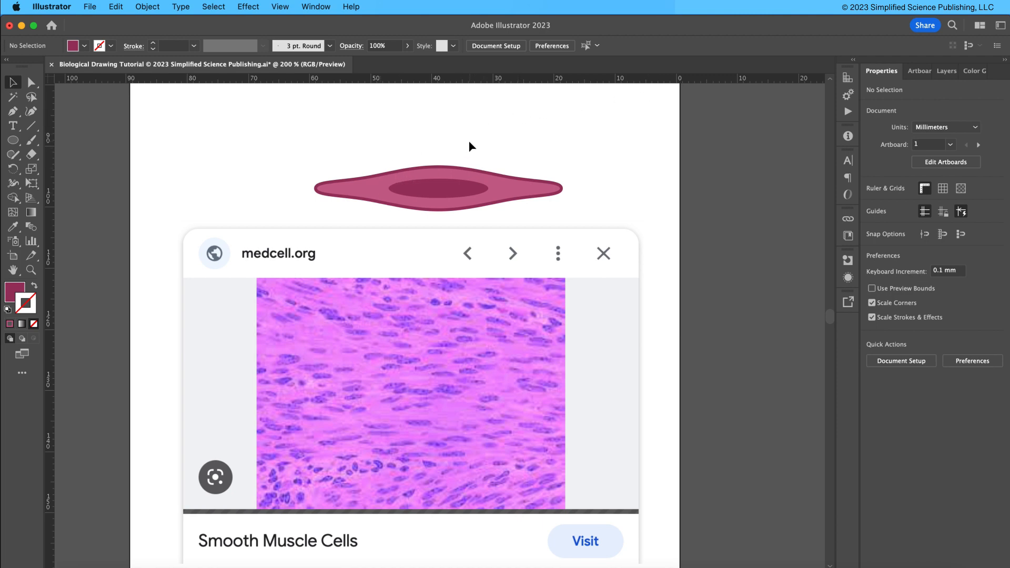
{"action": "key", "text": "super+z"}
Turn off Scale Strokes & Effects and scale the cell drawing up to about 43 mm wide.
{"action": "left_click", "coordinate": [768, 254]}
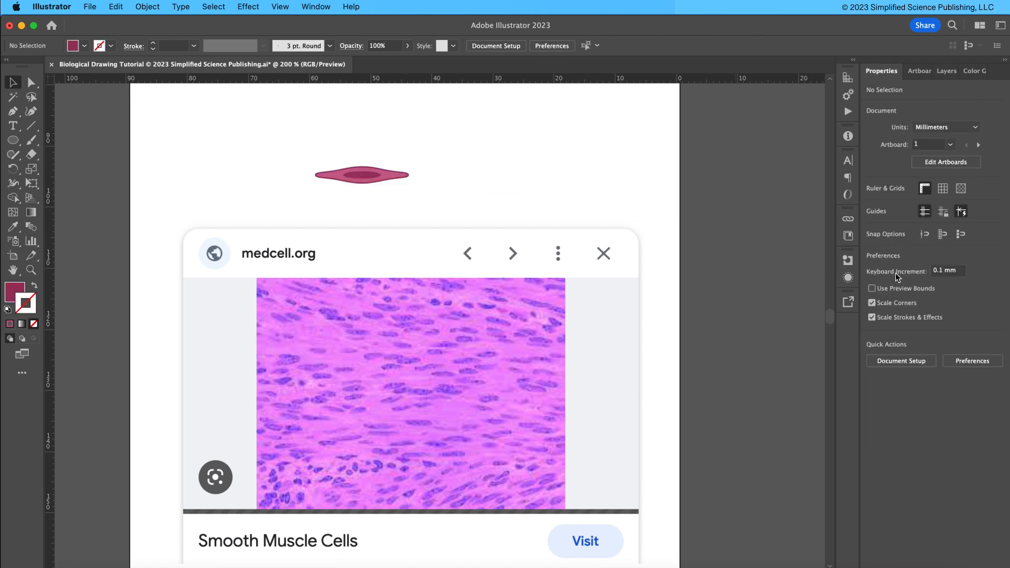
{"action": "left_click", "coordinate": [914, 320]}
{"action": "left_click", "coordinate": [363, 175]}
{"action": "left_click_drag", "start_coordinate": [409, 182], "coordinate": [576, 213]}
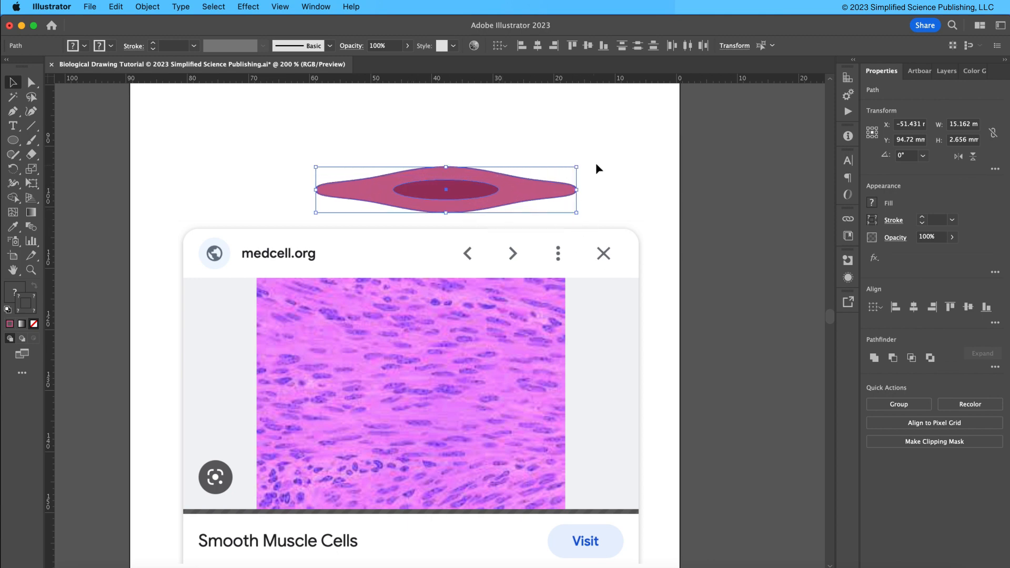
{"action": "left_click", "coordinate": [596, 169]}
{"action": "left_click", "coordinate": [536, 192]}
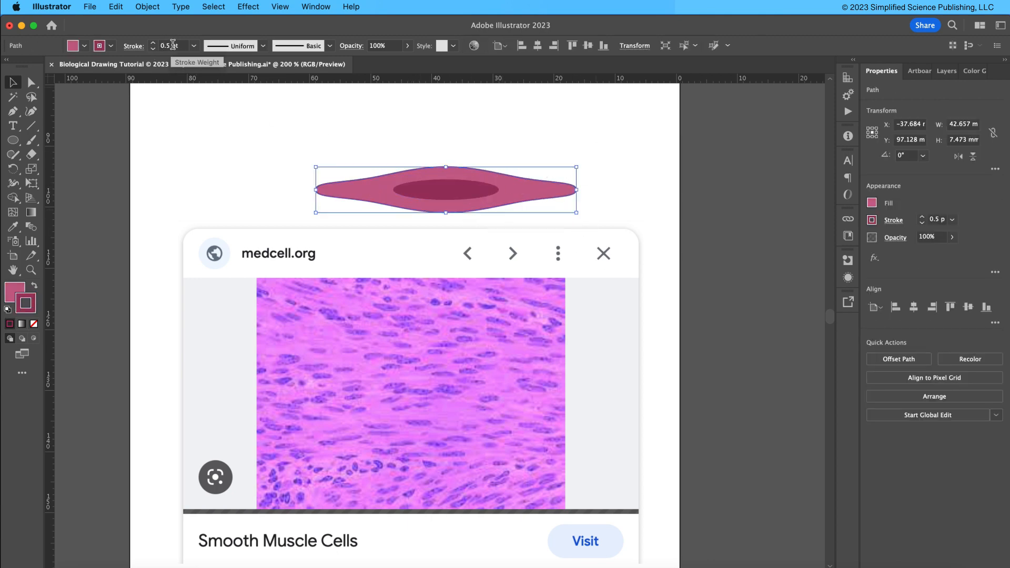
{"action": "left_click", "coordinate": [511, 155]}
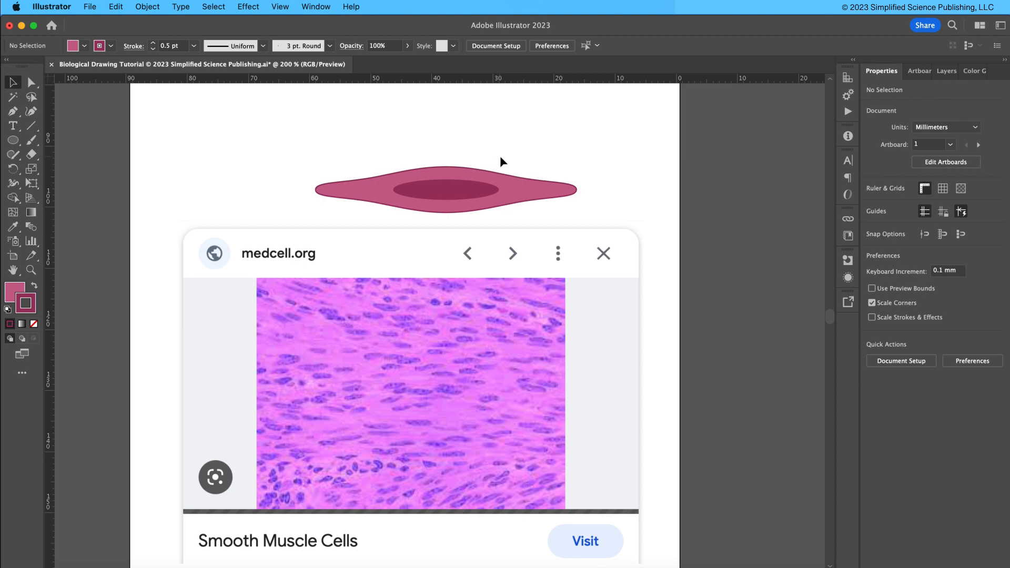
{"action": "left_click_drag", "start_coordinate": [582, 162], "coordinate": [515, 165]}
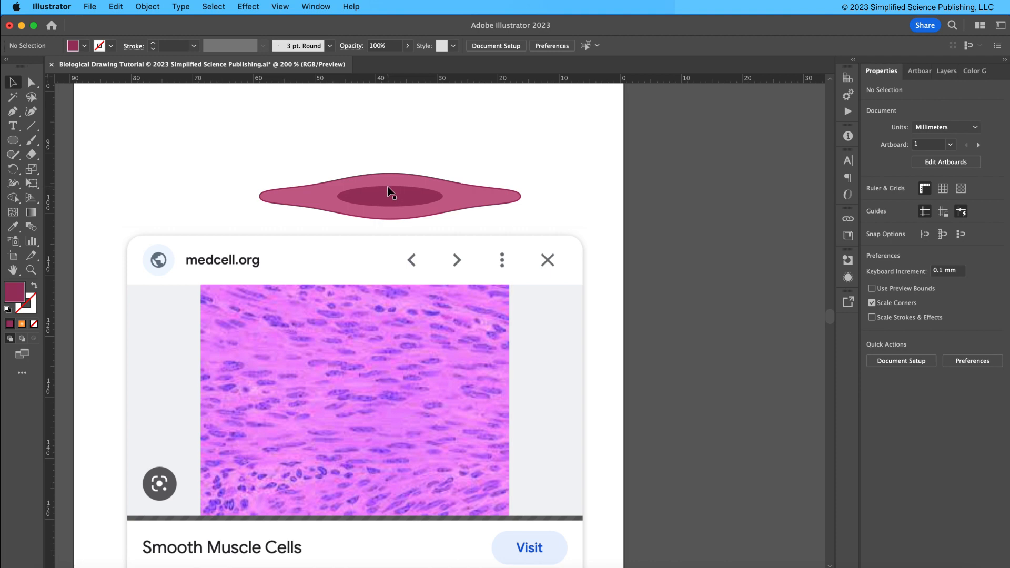
Fill the cell body with a radial gradient swatch and set its outer color stop to the nucleus color with the Color Picker.
{"action": "left_click", "coordinate": [316, 189]}
{"action": "left_click", "coordinate": [84, 46]}
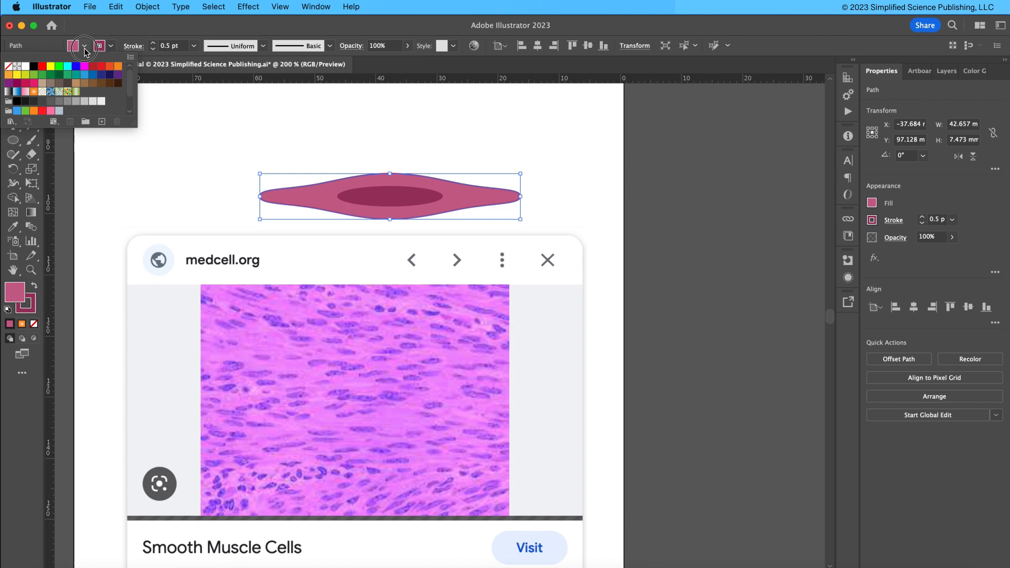
{"action": "left_click", "coordinate": [34, 93]}
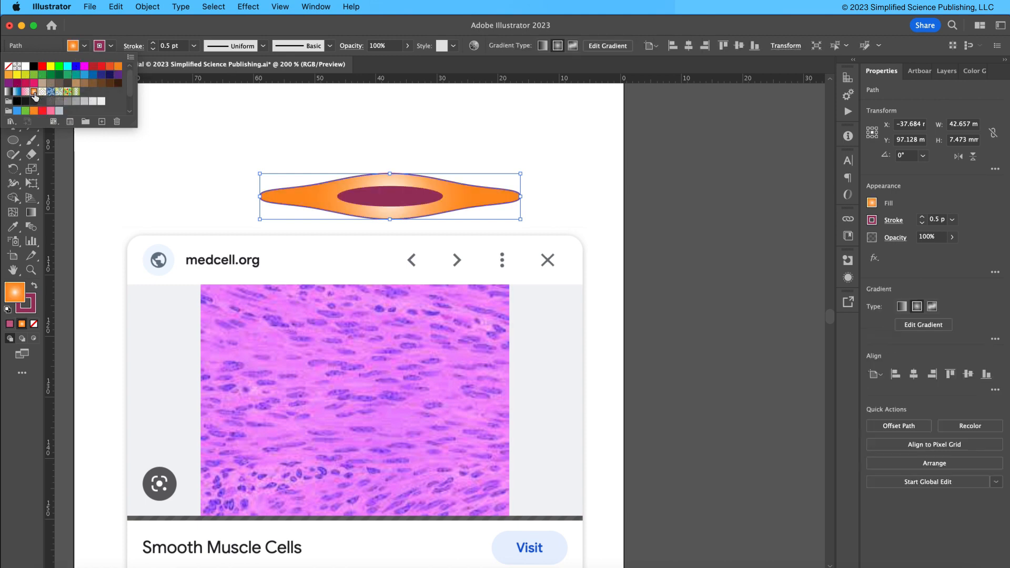
{"action": "left_click", "coordinate": [919, 326]}
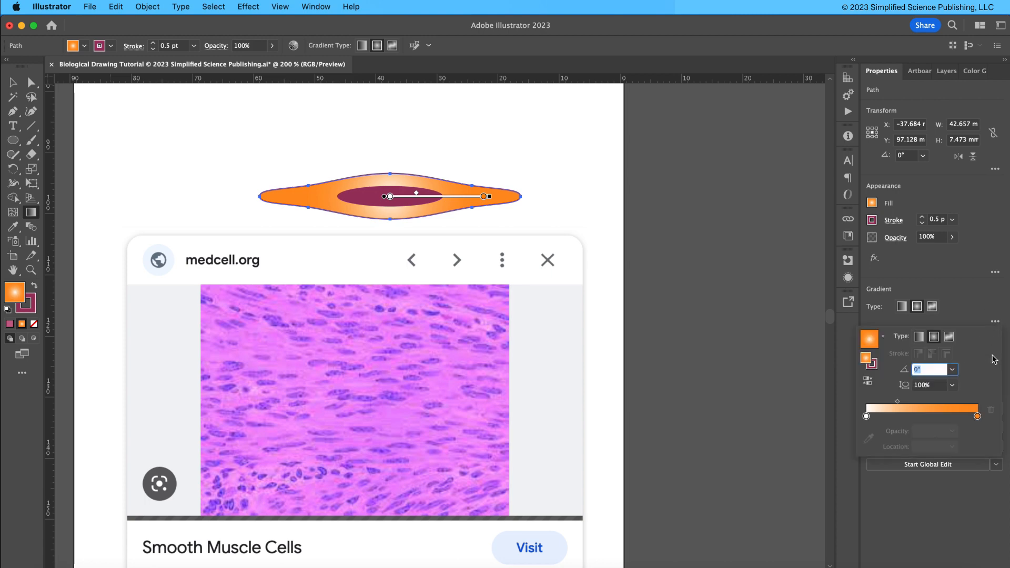
{"action": "left_click", "coordinate": [977, 416]}
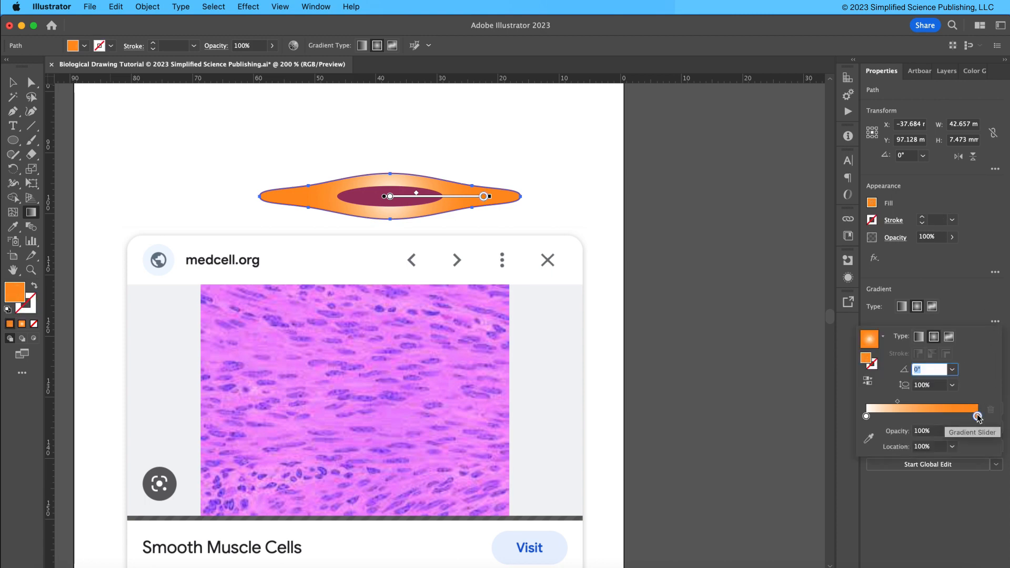
{"action": "left_click", "coordinate": [868, 438]}
{"action": "left_click", "coordinate": [378, 192]}
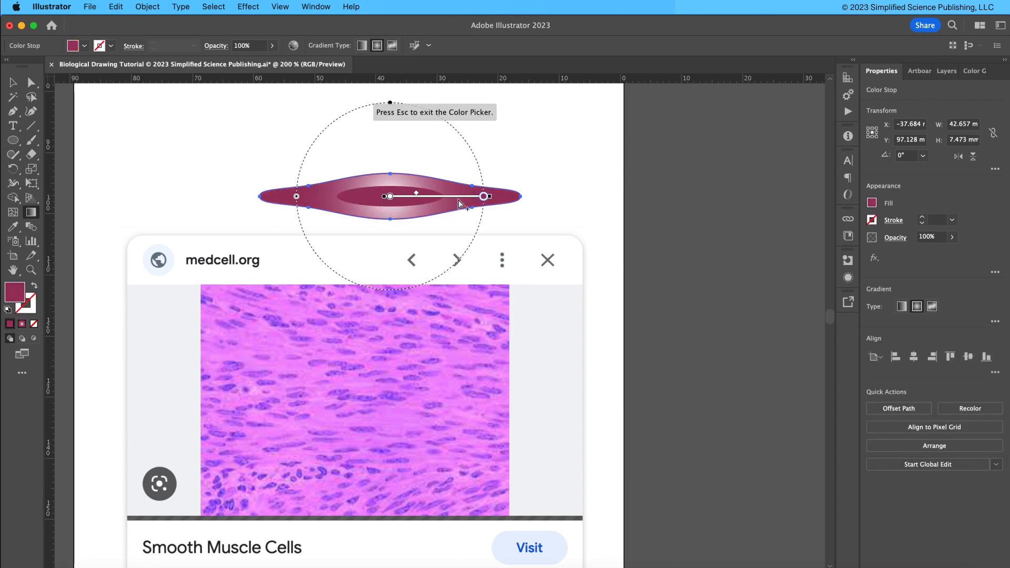
{"action": "key", "text": "Escape"}
Stretch the radial gradient to the cell's ends and flatten it vertically to fit the spindle shape.
{"action": "left_click_drag", "start_coordinate": [295, 198], "coordinate": [262, 200]}
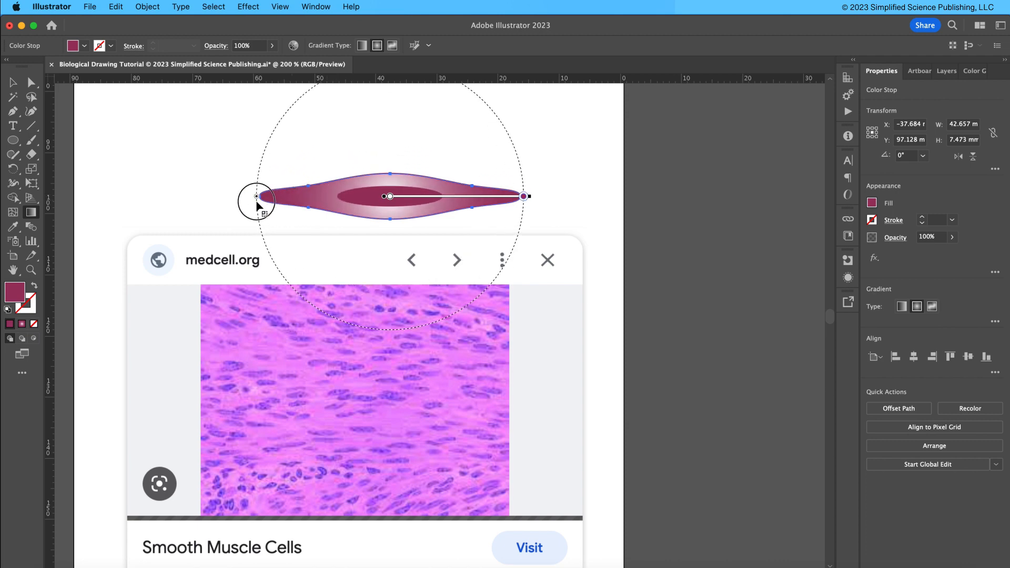
{"action": "scroll", "coordinate": [417, 158], "scroll_direction": "up", "scroll_amount": 3}
{"action": "left_click_drag", "start_coordinate": [383, 125], "coordinate": [388, 200]}
{"action": "key", "text": "v"}
{"action": "left_click", "coordinate": [516, 178]}
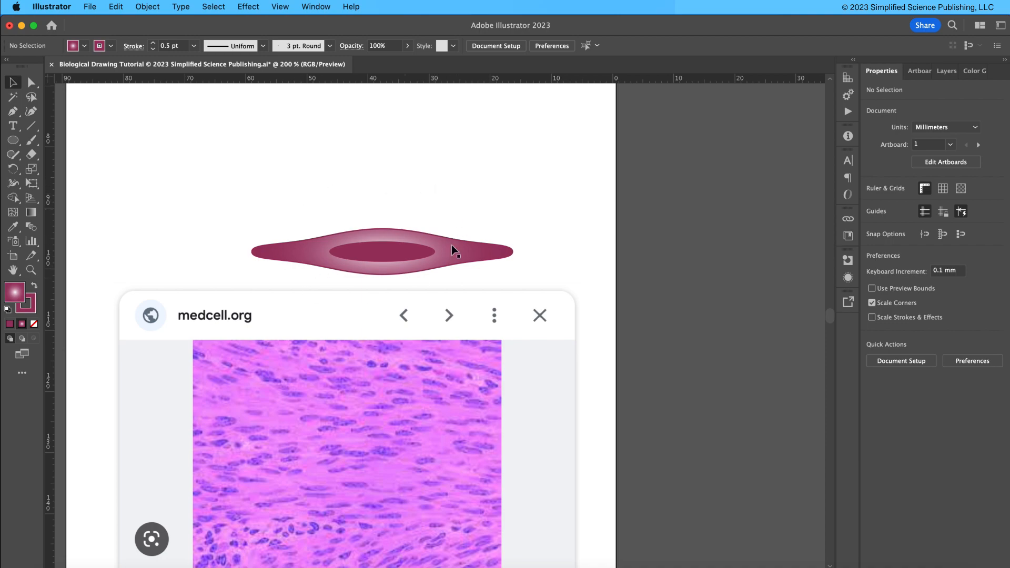
Copy the color template swatches from the template document and paste them beside the artboard in the tutorial file.
{"action": "left_click", "coordinate": [841, 567]}
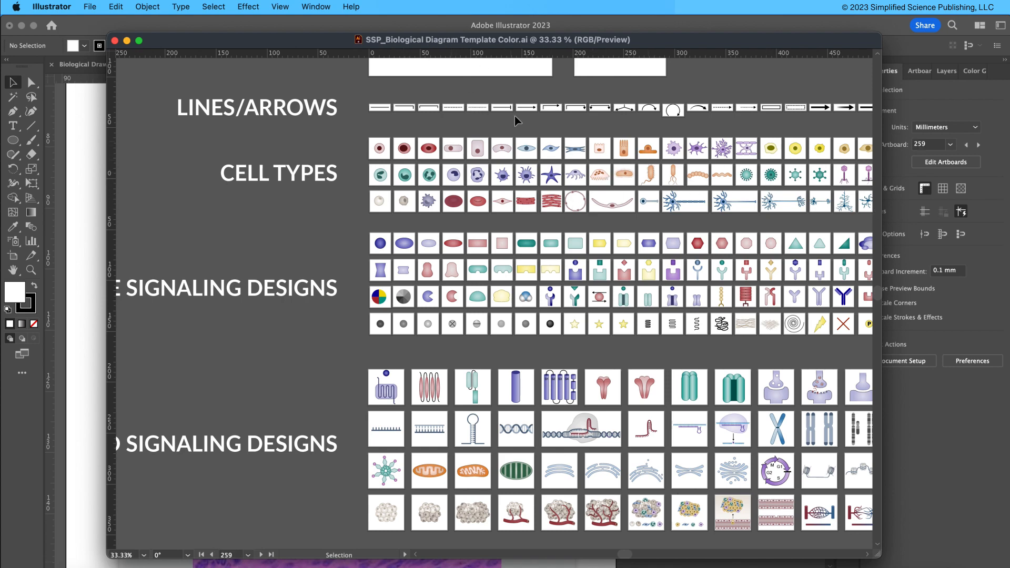
{"action": "scroll", "coordinate": [347, 428], "scroll_direction": "down", "scroll_amount": 5}
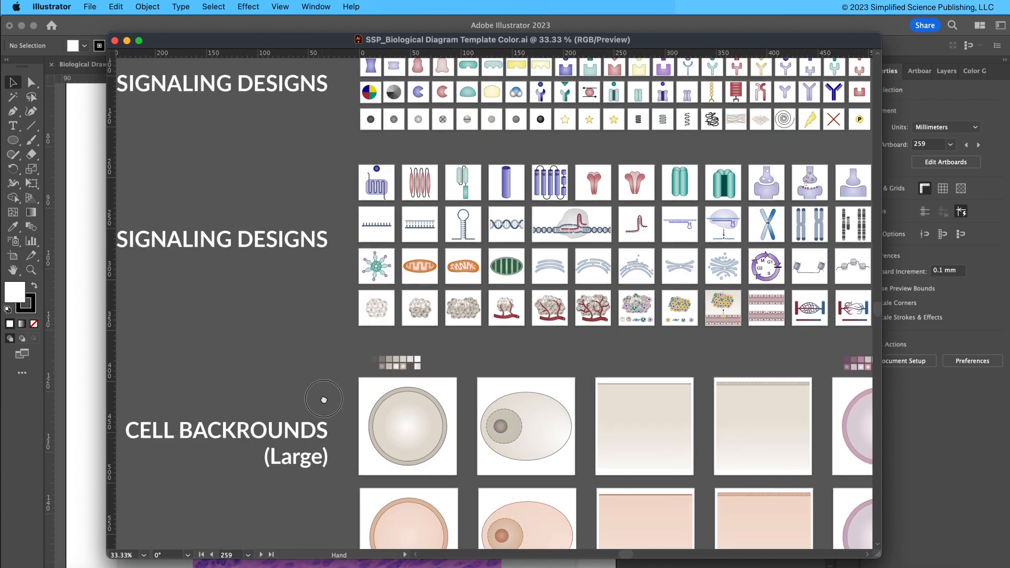
{"action": "scroll", "coordinate": [324, 400], "scroll_direction": "down", "scroll_amount": 15}
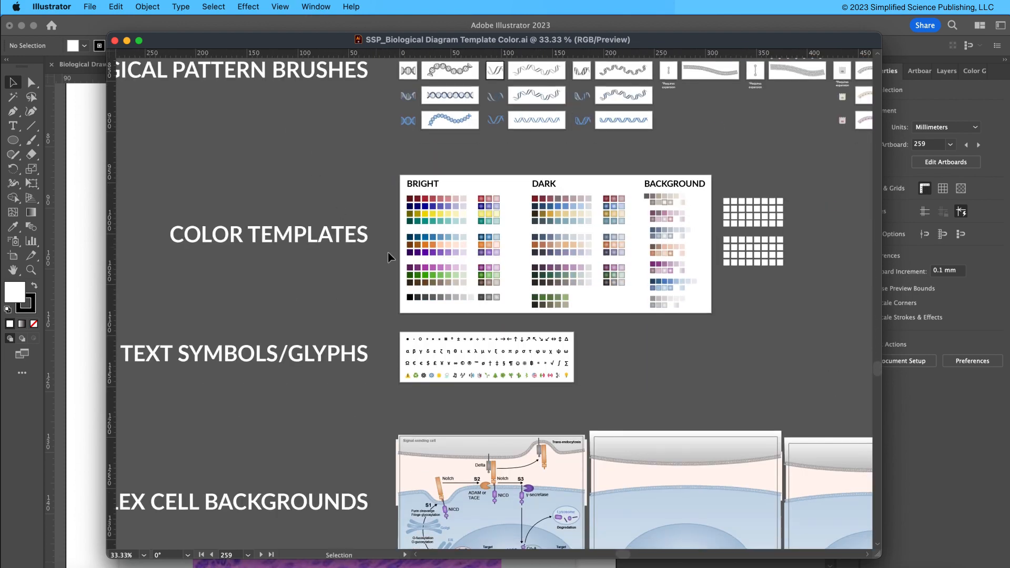
{"action": "left_click_drag", "start_coordinate": [402, 168], "coordinate": [678, 295]}
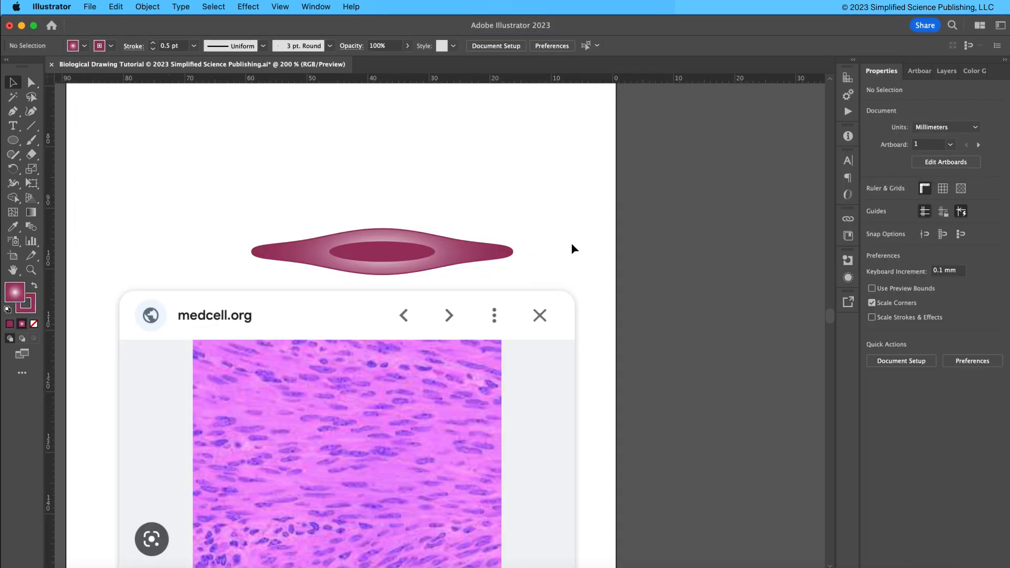
{"action": "key", "text": "super+v"}
{"action": "key", "text": "super+minus"}
{"action": "key", "text": "super+minus"}
{"action": "key", "text": "super+minus"}
{"action": "key", "text": "super+minus"}
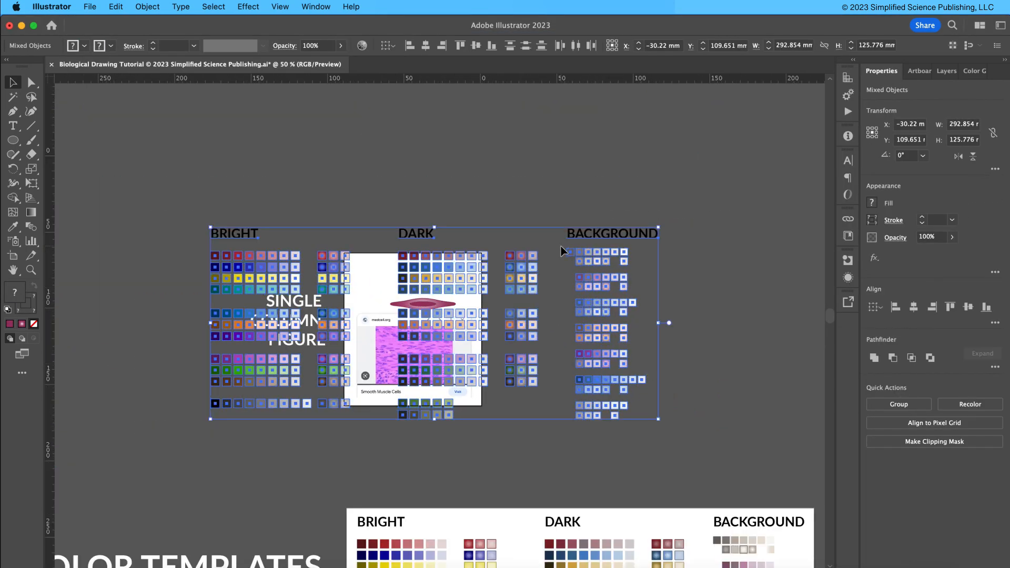
{"action": "left_click_drag", "start_coordinate": [249, 233], "coordinate": [524, 226]}
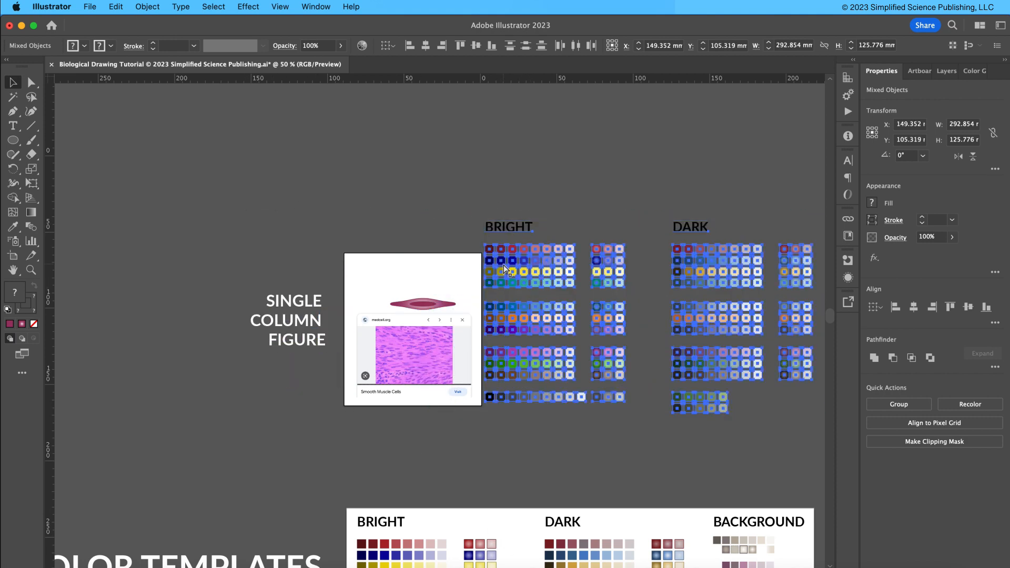
Apply a pink radial gradient swatch from the bright color templates to the cell body with the Eyedropper.
{"action": "key", "text": "super+plus"}
{"action": "left_click", "coordinate": [310, 194]}
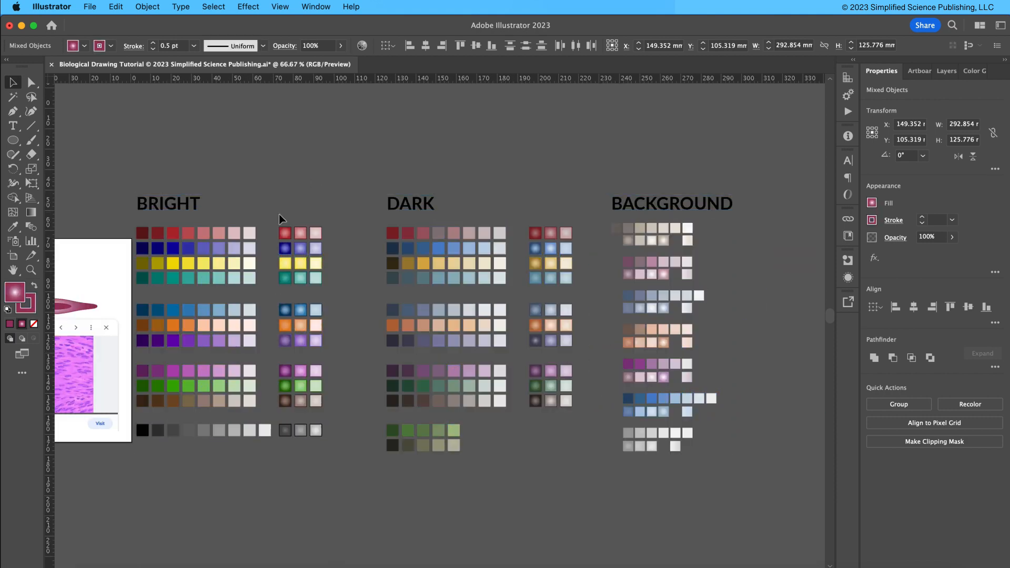
{"action": "scroll", "coordinate": [281, 160], "scroll_direction": "left", "scroll_amount": 5}
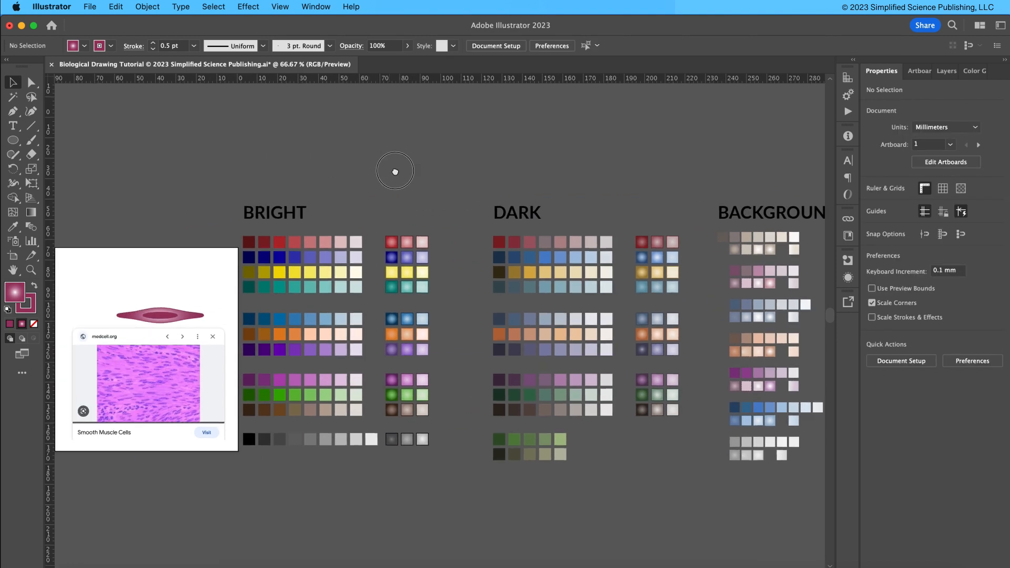
{"action": "left_click", "coordinate": [207, 317]}
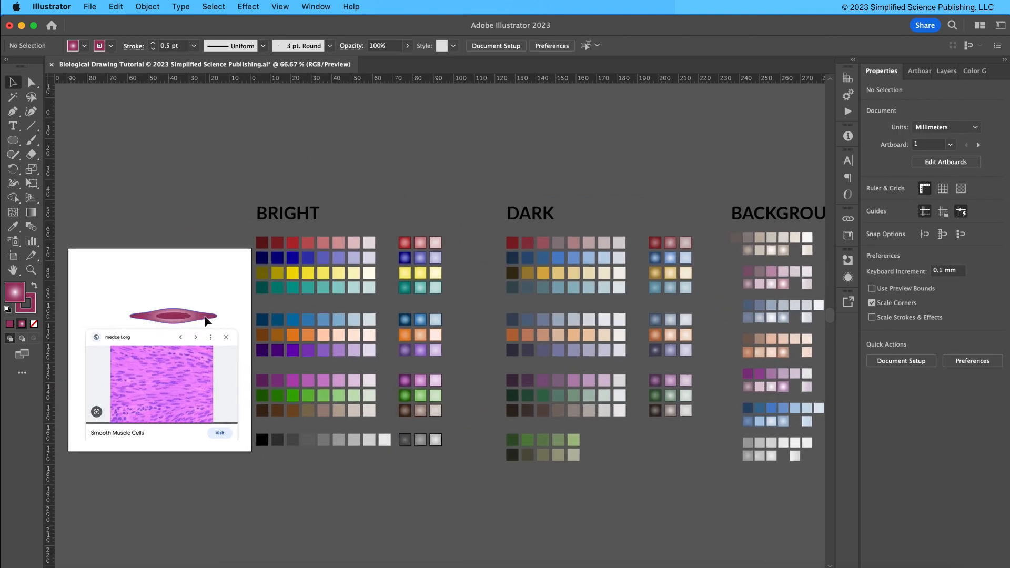
{"action": "key", "text": "i"}
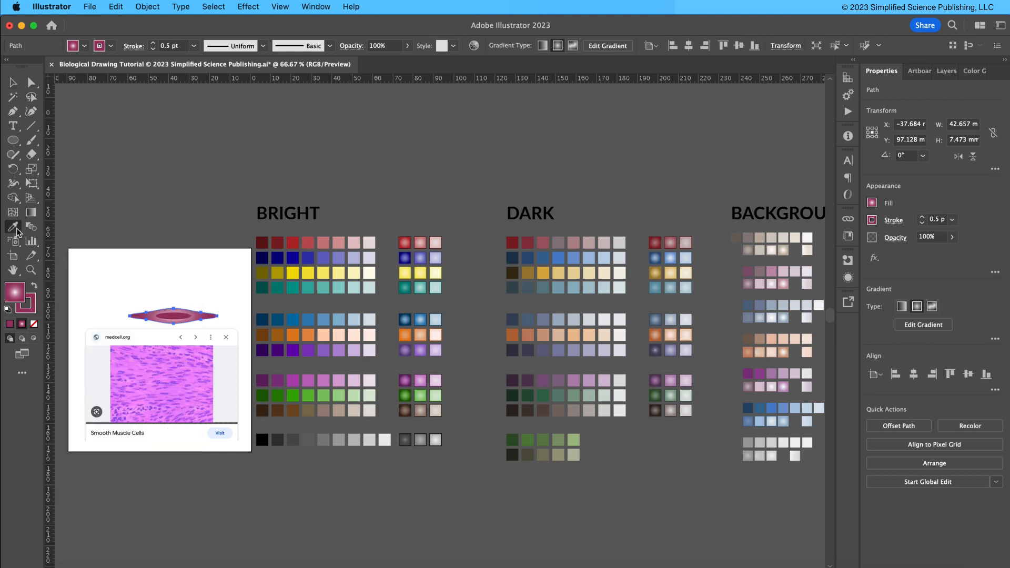
{"action": "left_click", "coordinate": [421, 241]}
{"action": "left_click", "coordinate": [438, 241]}
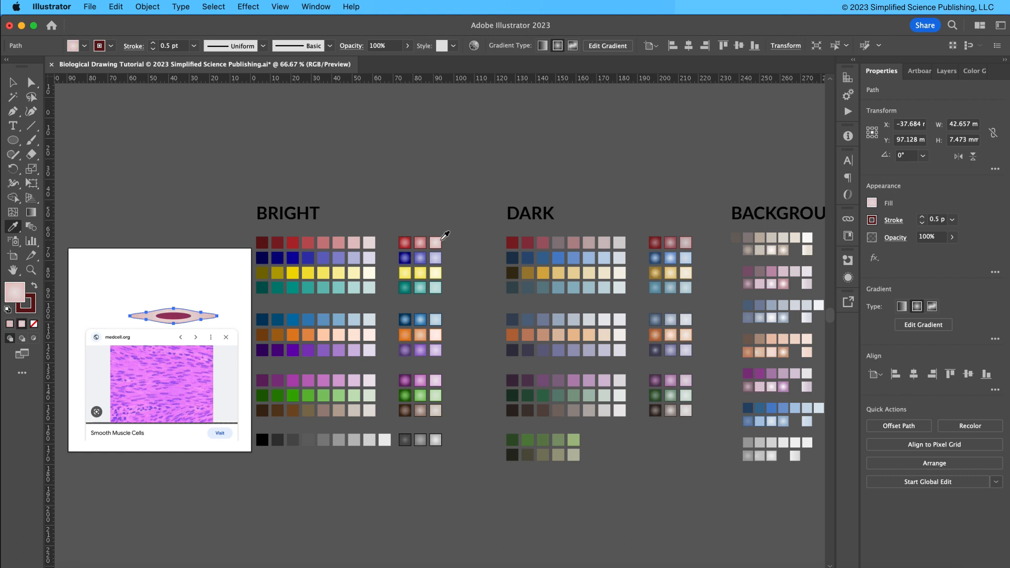
{"action": "left_click", "coordinate": [405, 241]}
{"action": "left_click", "coordinate": [421, 241]}
{"action": "left_click", "coordinate": [437, 241]}
{"action": "left_click", "coordinate": [419, 241]}
Apply a dark red radial gradient swatch from the dark color templates to the nucleus with the Eyedropper.
{"action": "key", "text": "v"}
{"action": "left_click", "coordinate": [182, 318]}
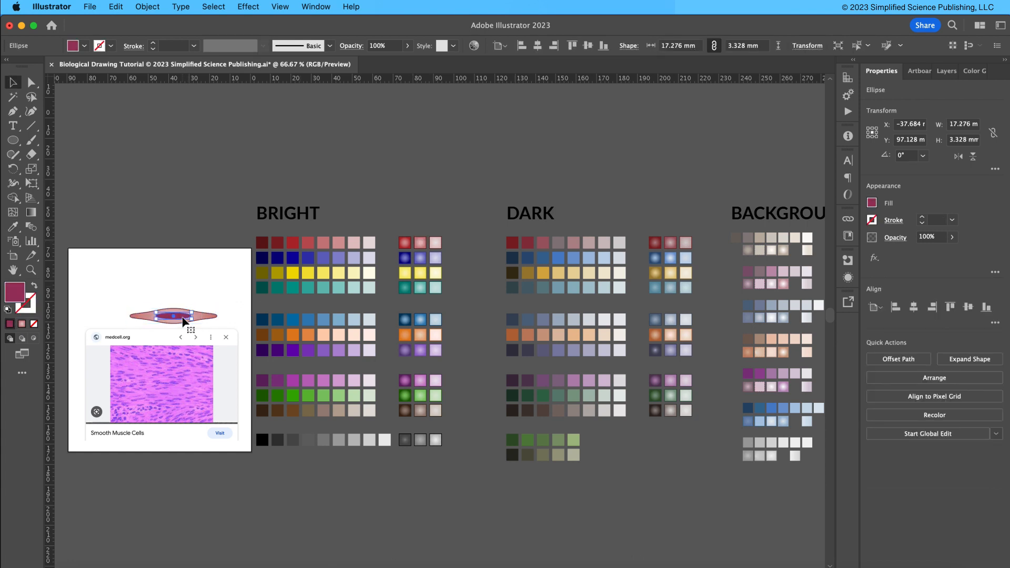
{"action": "key", "text": "i"}
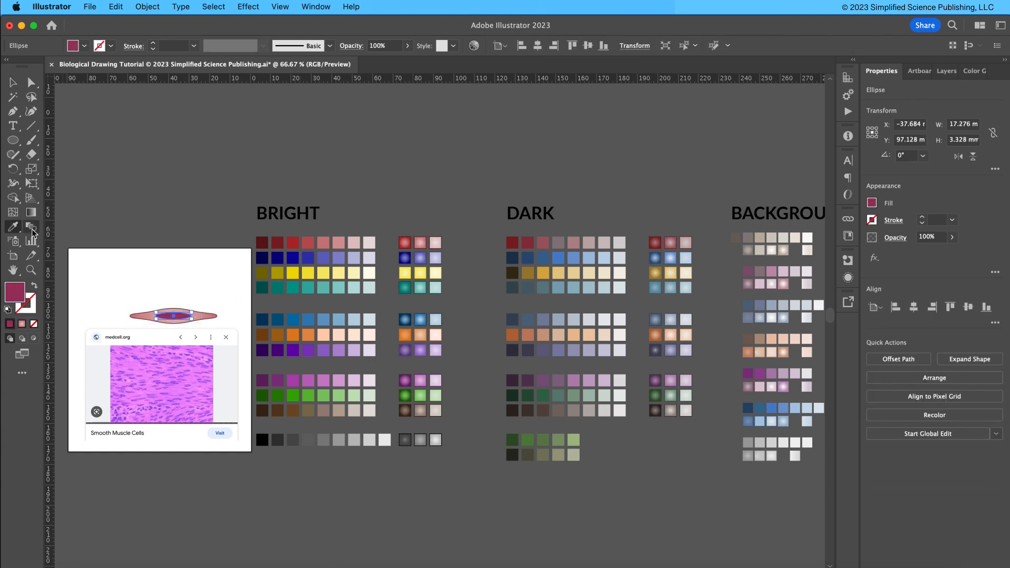
{"action": "left_click", "coordinate": [421, 239]}
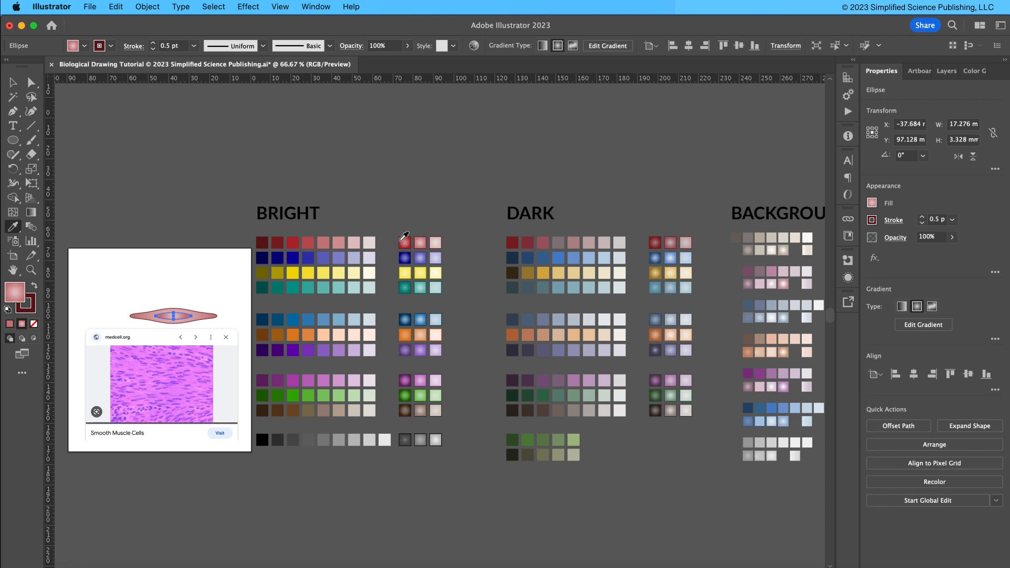
{"action": "left_click", "coordinate": [404, 242]}
{"action": "left_click", "coordinate": [656, 242]}
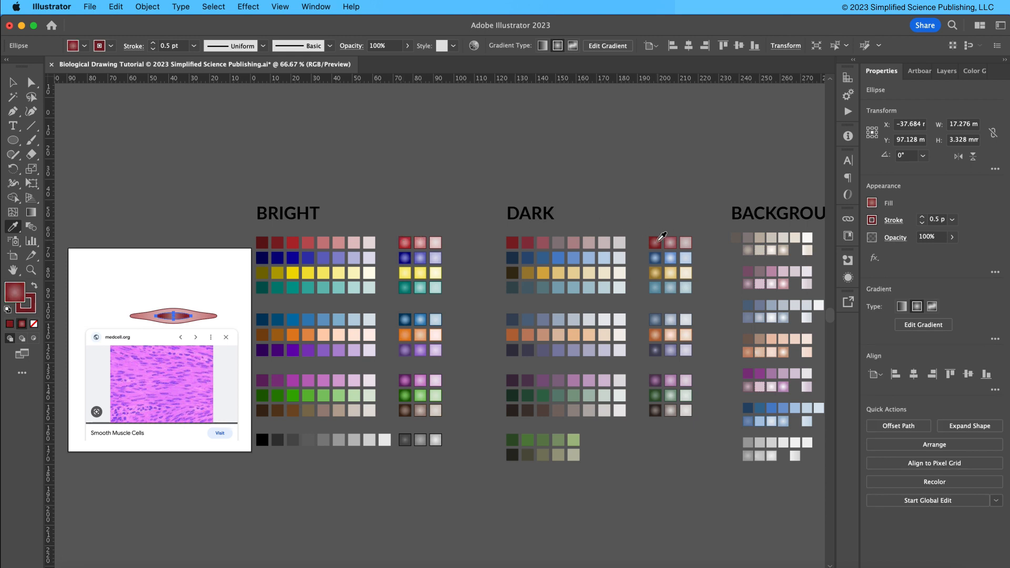
{"action": "key", "text": "v"}
Select the cell body and open its gradient editing options.
{"action": "left_click", "coordinate": [170, 300]}
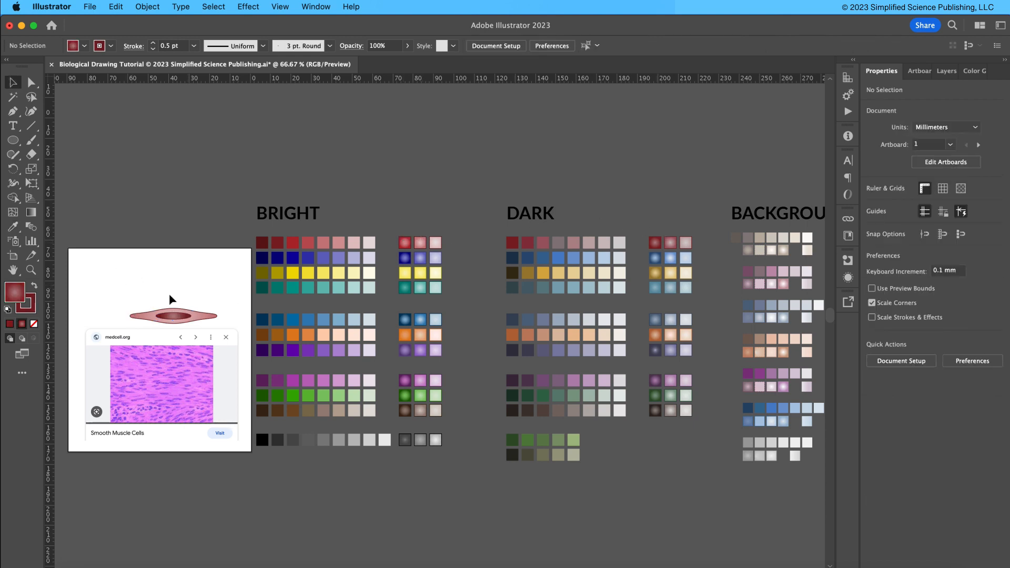
{"action": "left_click", "coordinate": [190, 320]}
{"action": "left_click", "coordinate": [925, 325]}
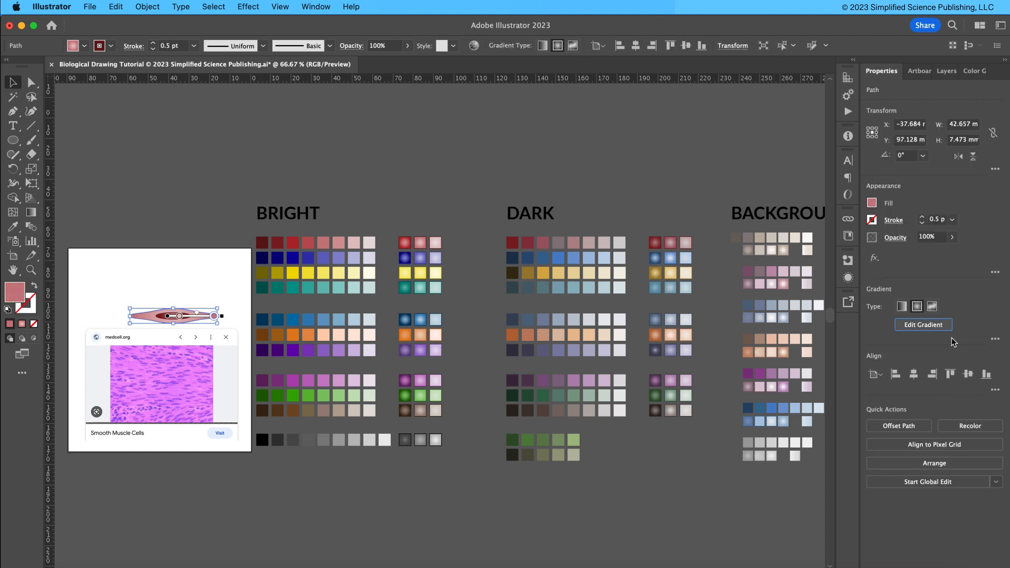
{"action": "left_click", "coordinate": [994, 321]}
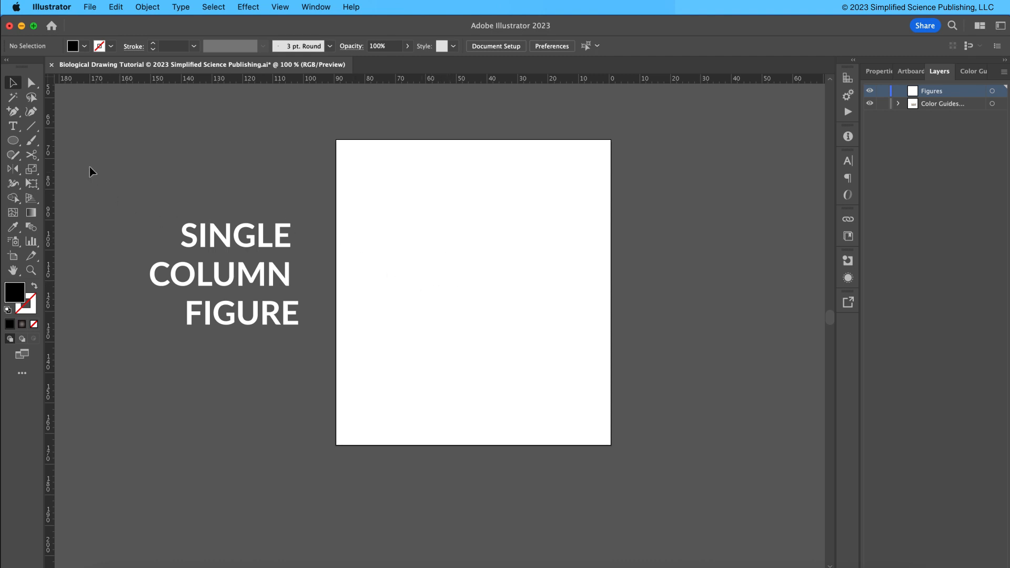
Draw a black circle about 18 mm in diameter near the artboard's upper left.
{"action": "left_click_drag", "start_coordinate": [13, 140], "coordinate": [84, 169]}
{"action": "left_click_drag", "start_coordinate": [396, 186], "coordinate": [452, 241]}
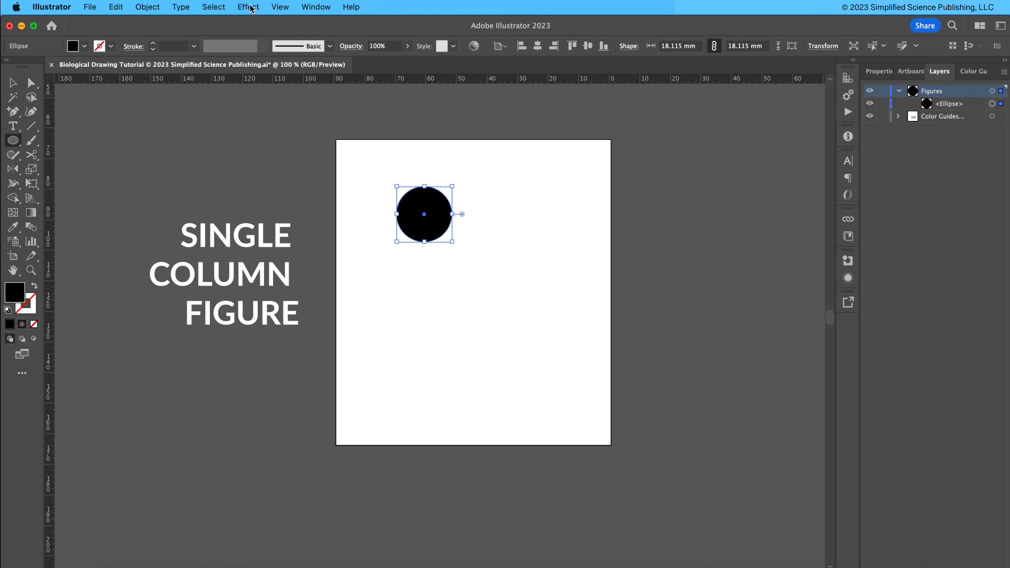
Apply the Roughen effect to the circle with detail 10 per inch and smooth points.
{"action": "left_click", "coordinate": [248, 7]}
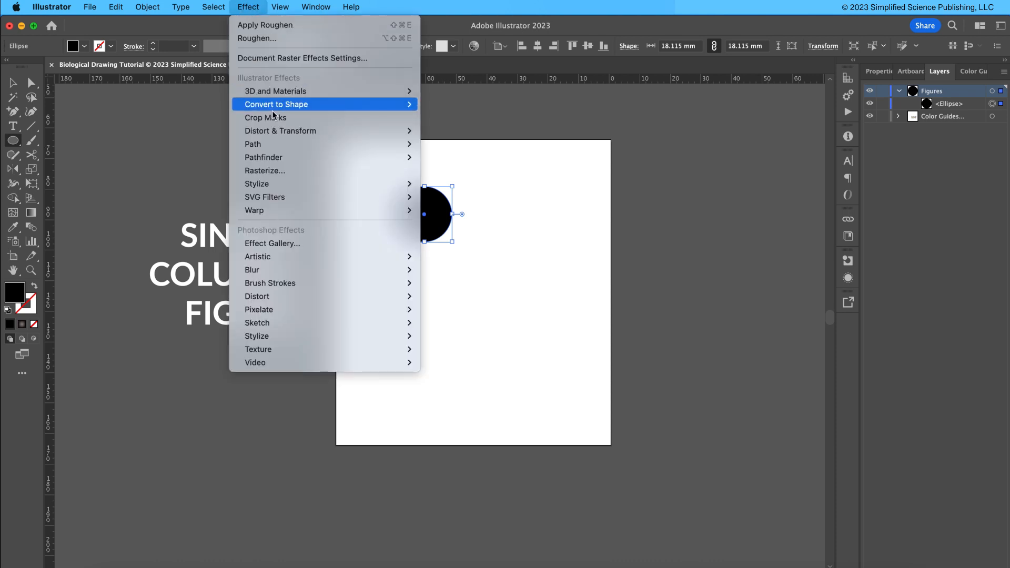
{"action": "mouse_move", "coordinate": [280, 131]}
{"action": "left_click", "coordinate": [466, 157]}
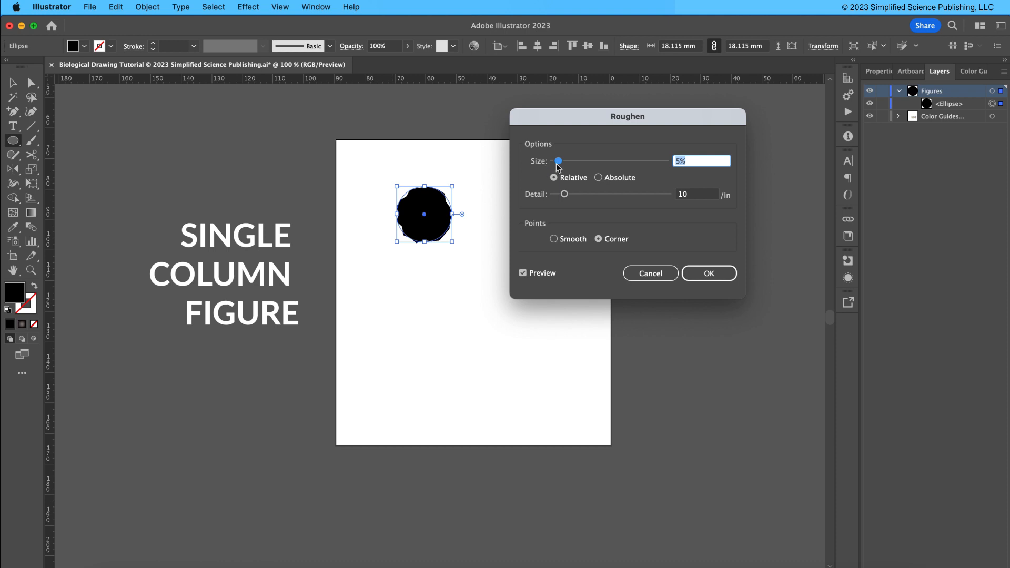
{"action": "left_click_drag", "start_coordinate": [559, 166], "coordinate": [577, 195]}
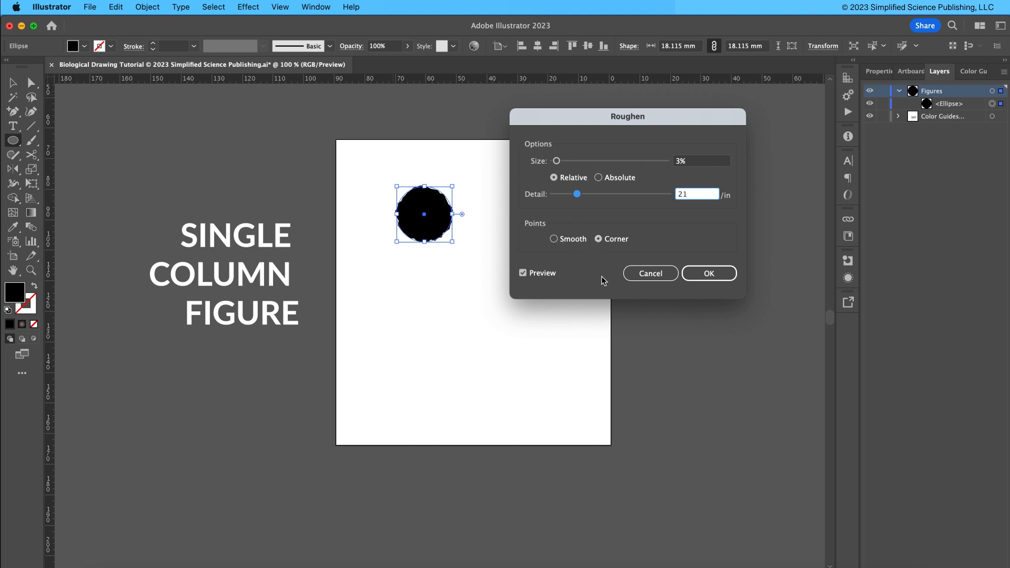
{"action": "left_click", "coordinate": [679, 160]}
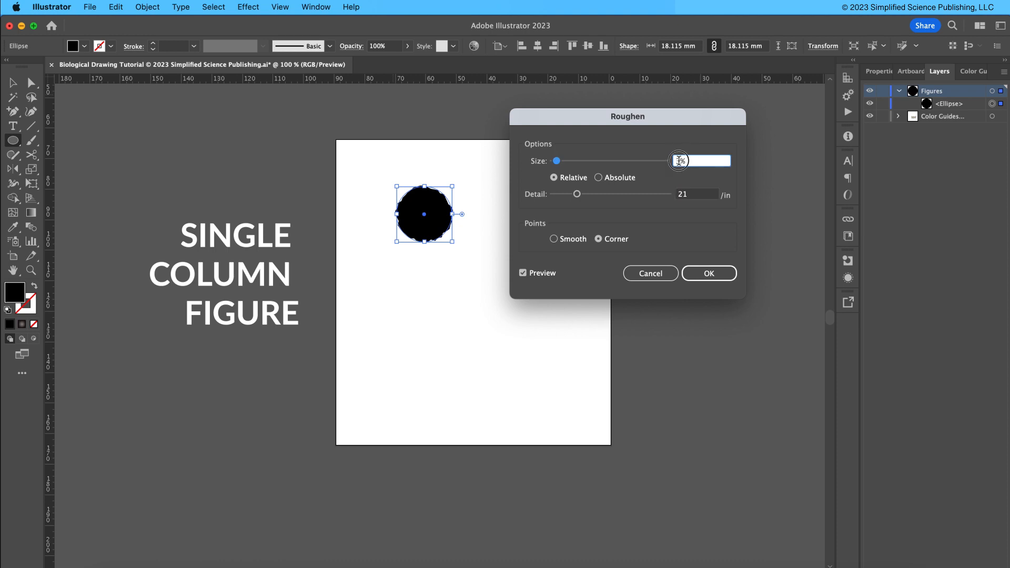
{"action": "type", "text": "4"}
{"action": "key", "text": "Tab"}
{"action": "type", "text": "10"}
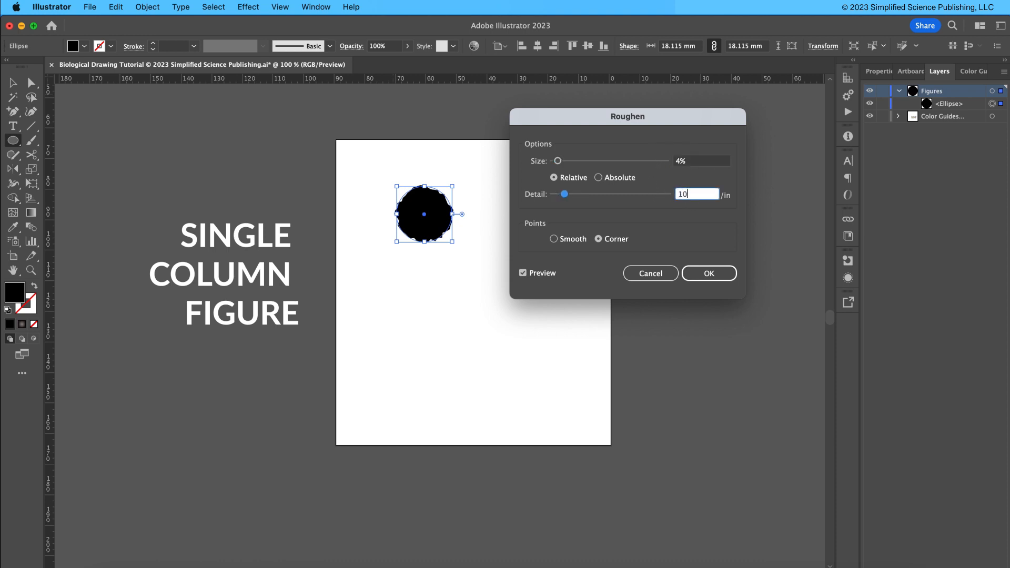
{"action": "left_click", "coordinate": [575, 240]}
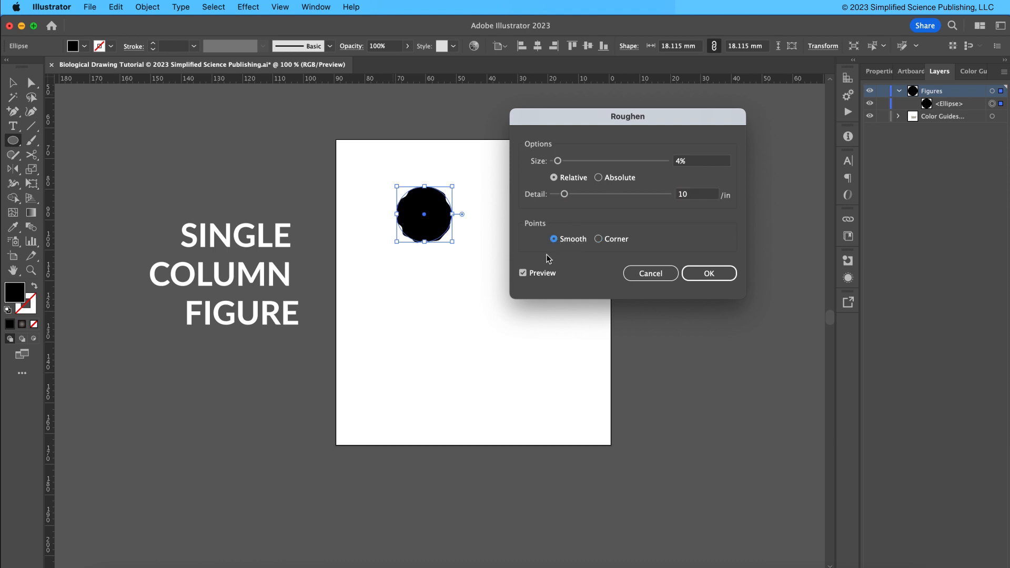
Set the Roughen size to 3% relative and confirm the effect.
{"action": "left_click_drag", "start_coordinate": [681, 163], "coordinate": [669, 171]}
{"action": "type", "text": "3"}
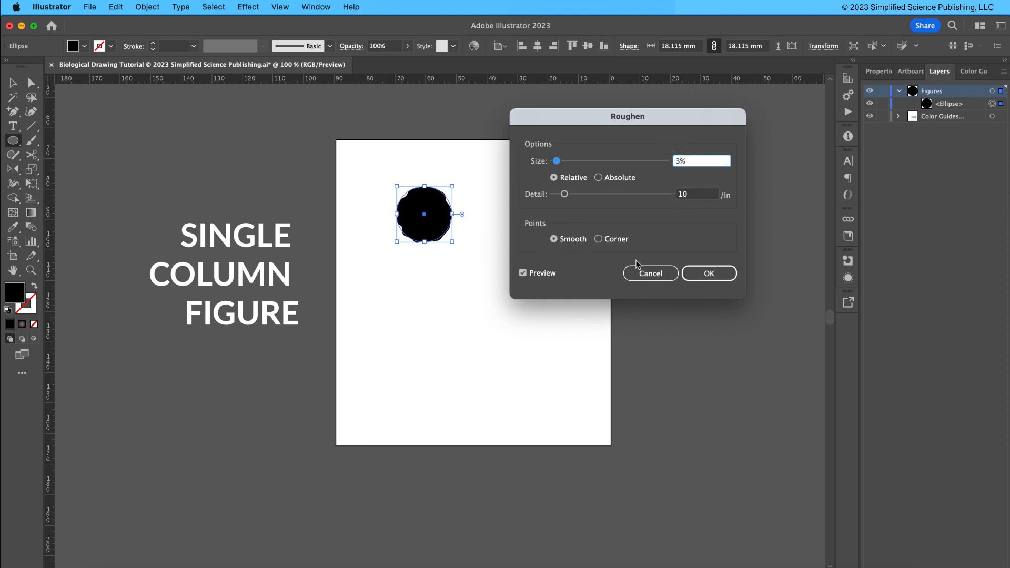
{"action": "left_click", "coordinate": [706, 273]}
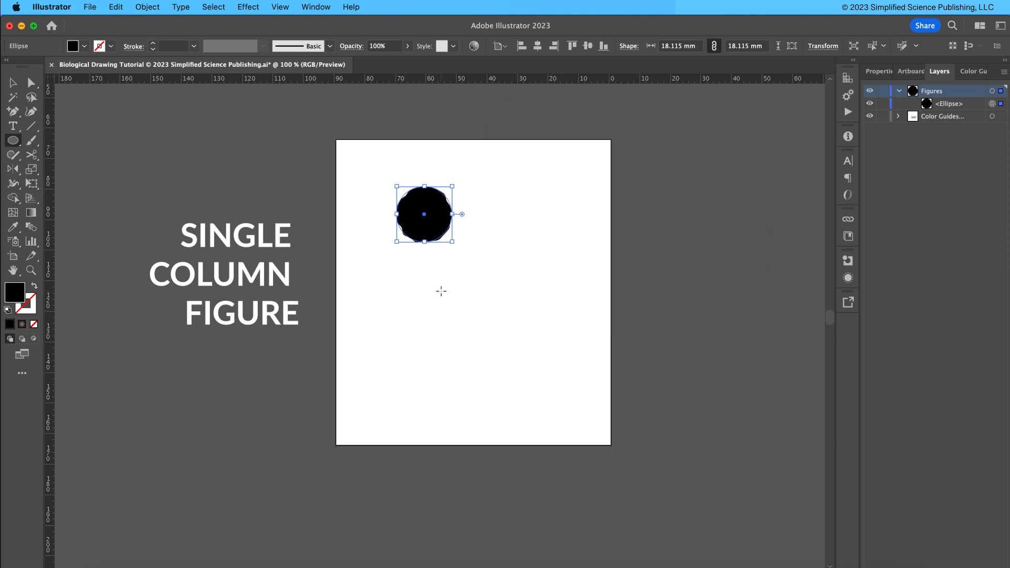
{"action": "key", "text": "v"}
{"action": "left_click", "coordinate": [461, 263]}
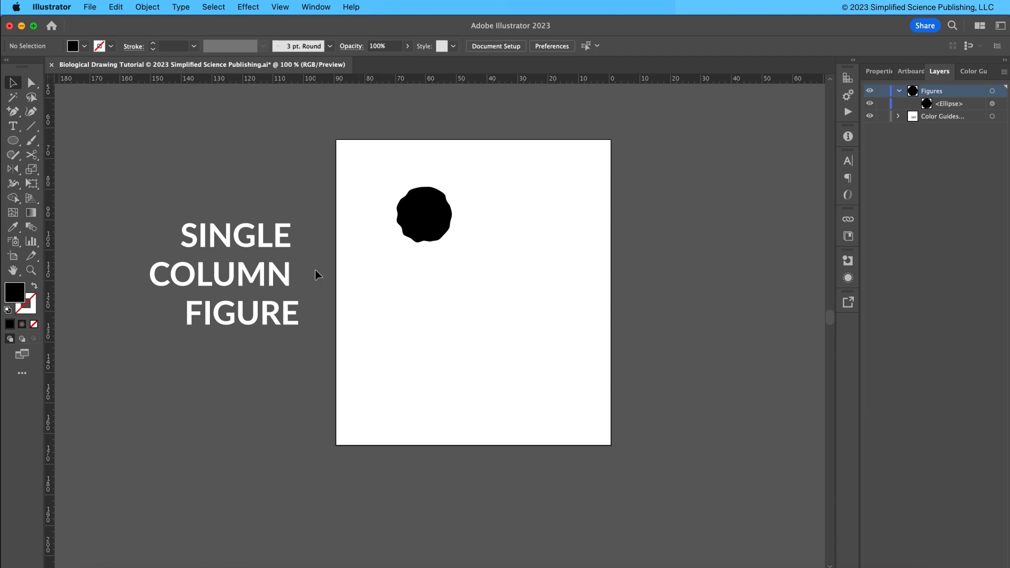
Move a gray swatch row from the color templates next to the artboard.
{"action": "left_click", "coordinate": [409, 238]}
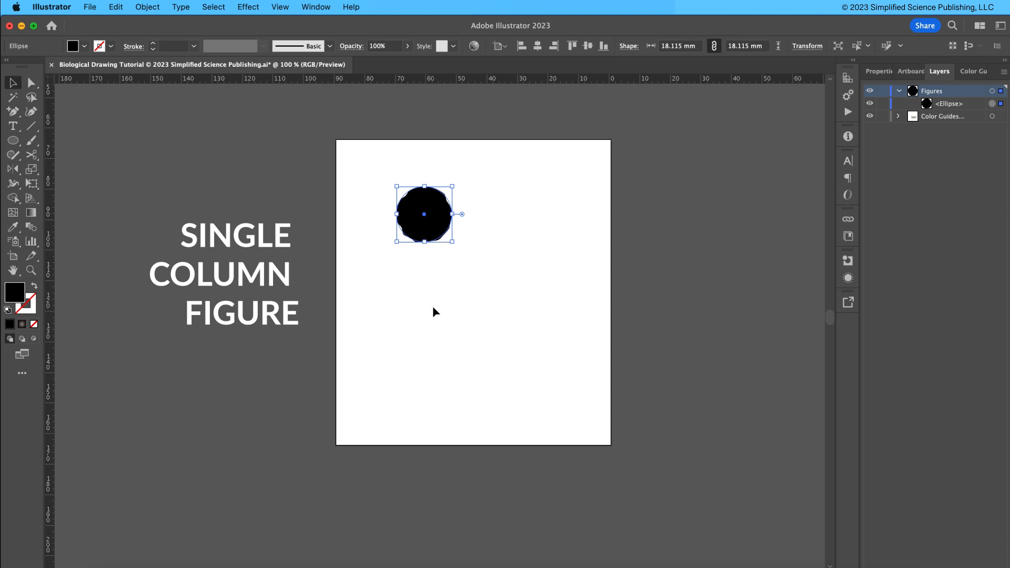
{"action": "key", "text": "super+minus"}
{"action": "key", "text": "super+minus"}
{"action": "key", "text": "super+minus"}
{"action": "key", "text": "super+minus"}
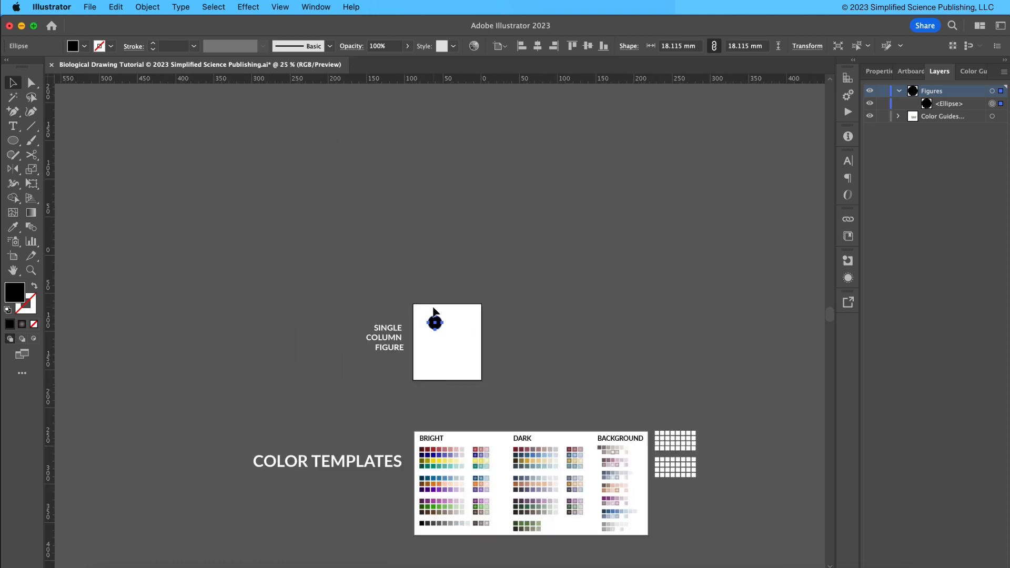
{"action": "left_click", "coordinate": [536, 353]}
{"action": "left_click_drag", "start_coordinate": [588, 514], "coordinate": [526, 321]}
{"action": "left_click", "coordinate": [511, 352]}
{"action": "key", "text": "super+equal"}
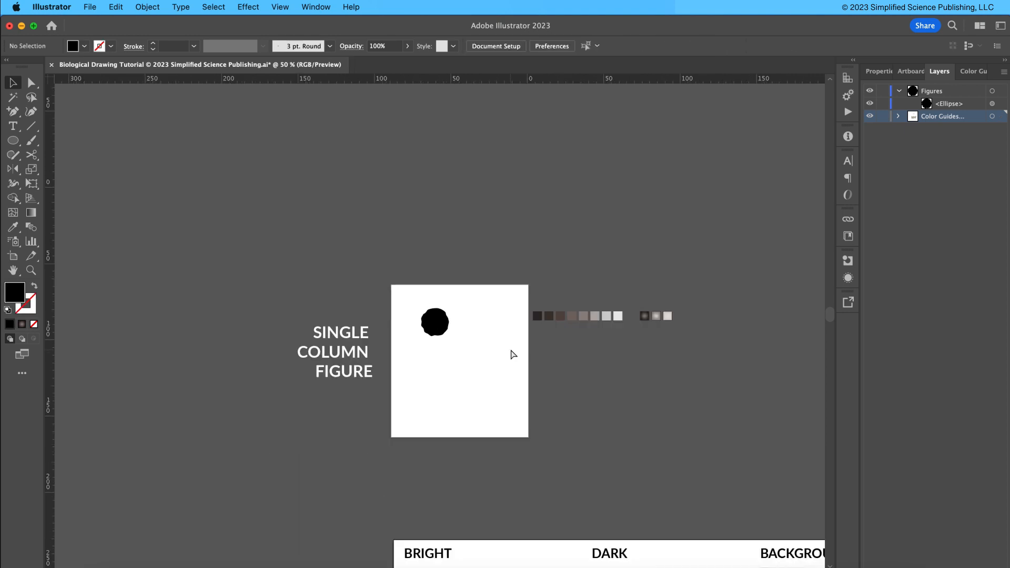
{"action": "key", "text": "super+equal"}
Fill the roughened circle with the light gray swatch using the Eyedropper.
{"action": "left_click", "coordinate": [451, 329]}
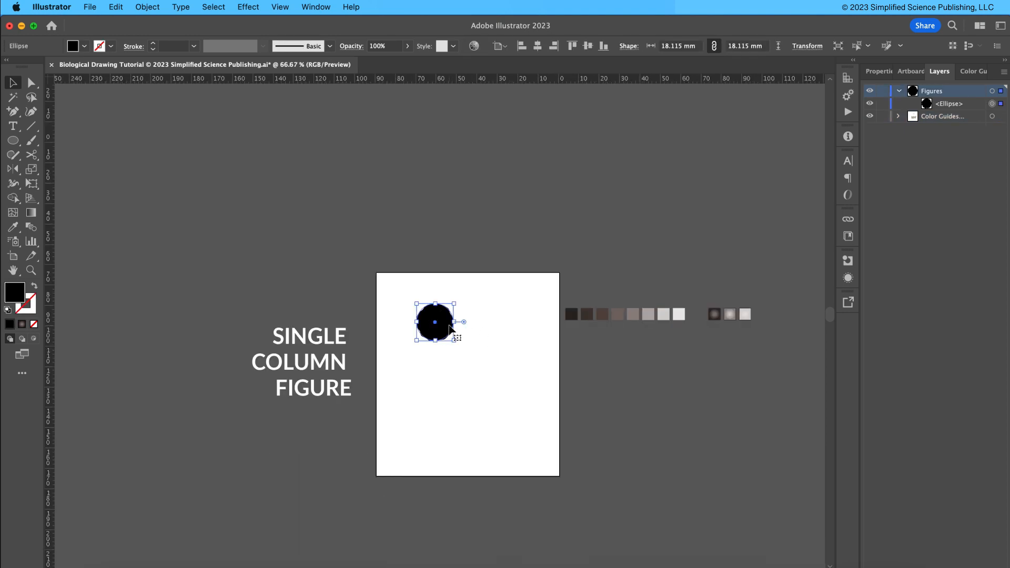
{"action": "key", "text": "i"}
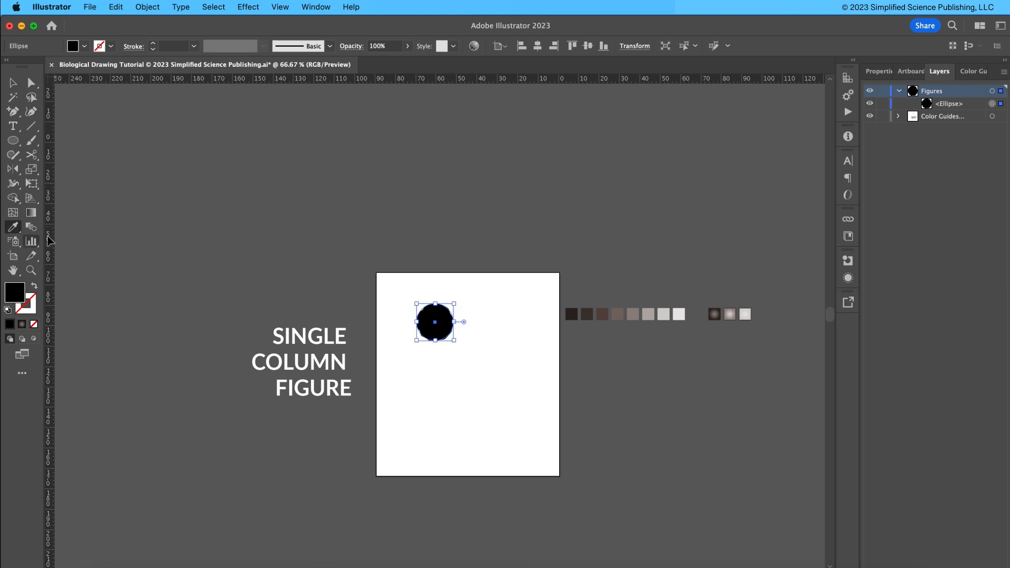
{"action": "left_click", "coordinate": [733, 314]}
{"action": "key", "text": "v"}
{"action": "left_click", "coordinate": [458, 359]}
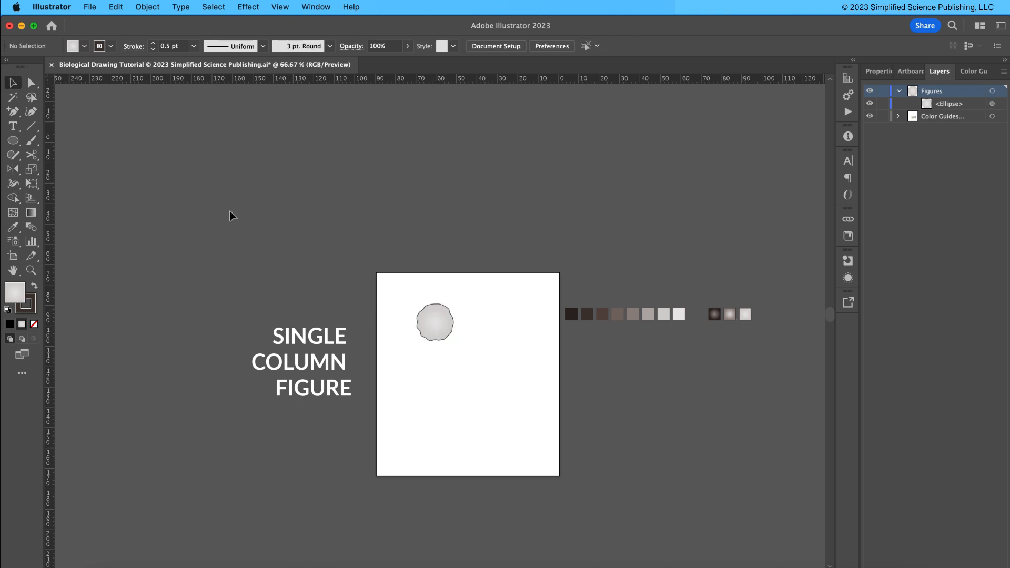
Draw a small circle on the artboard and give it the dark radial gradient from the swatches.
{"action": "left_click_drag", "start_coordinate": [13, 142], "coordinate": [58, 171]}
{"action": "left_click_drag", "start_coordinate": [465, 292], "coordinate": [485, 311]}
{"action": "key", "text": "i"}
{"action": "left_click", "coordinate": [717, 311]}
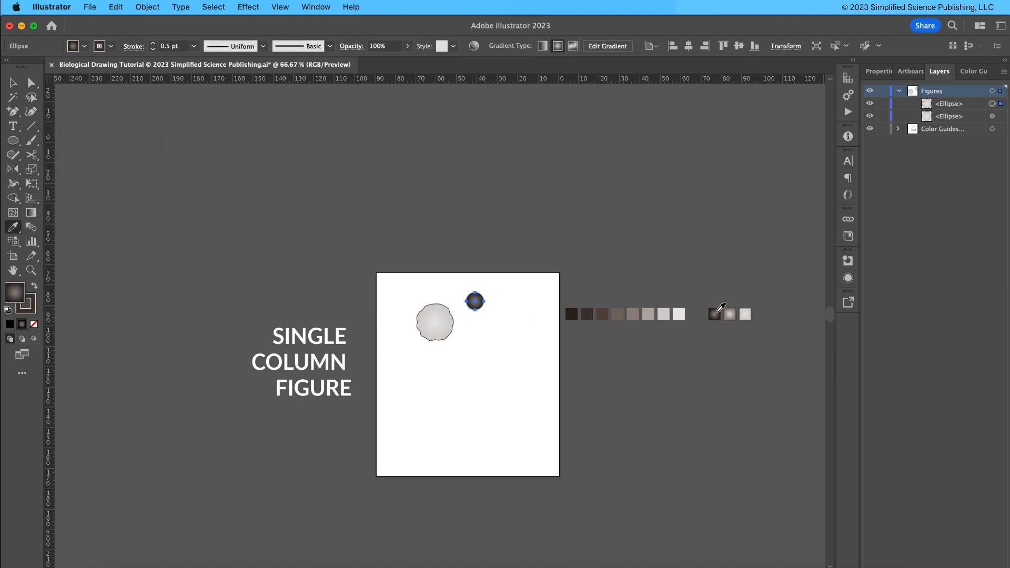
{"action": "key", "text": "v"}
Place the gradient circle as a nucleus centered inside the gray cell.
{"action": "left_click", "coordinate": [522, 311]}
{"action": "left_click_drag", "start_coordinate": [470, 312], "coordinate": [435, 331]}
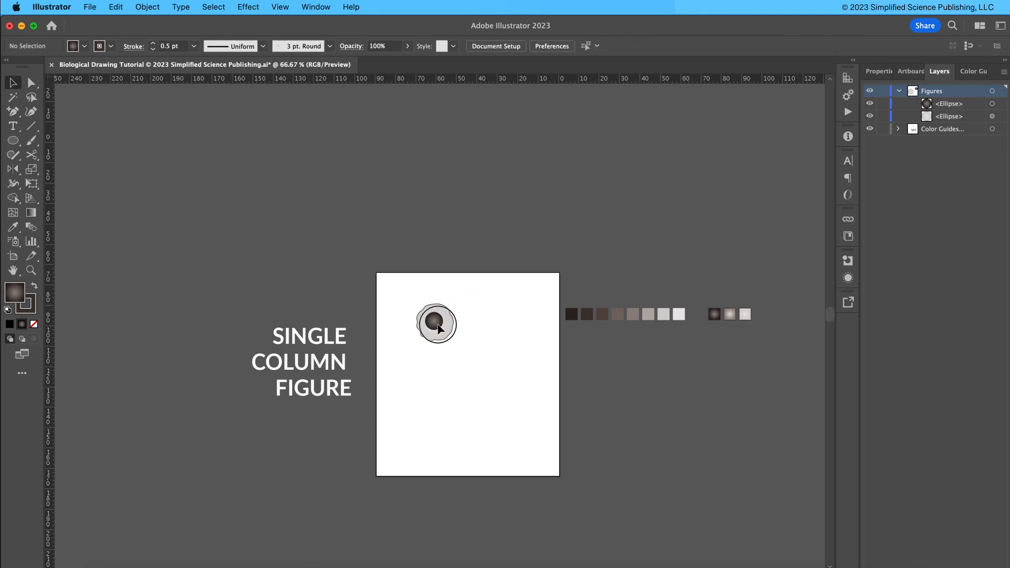
{"action": "left_click_drag", "start_coordinate": [408, 297], "coordinate": [463, 350]}
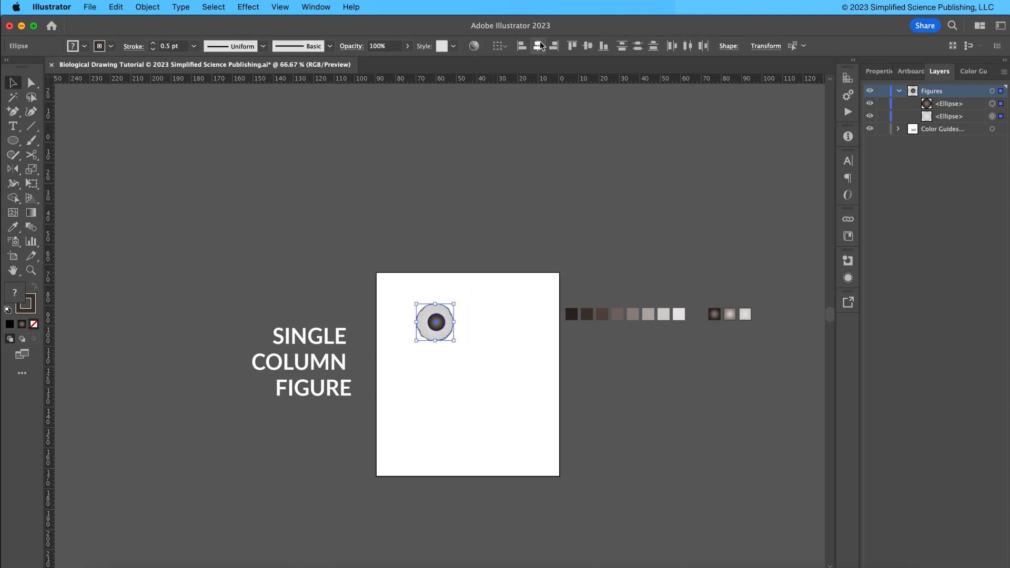
{"action": "left_click", "coordinate": [454, 318]}
{"action": "left_click", "coordinate": [437, 318]}
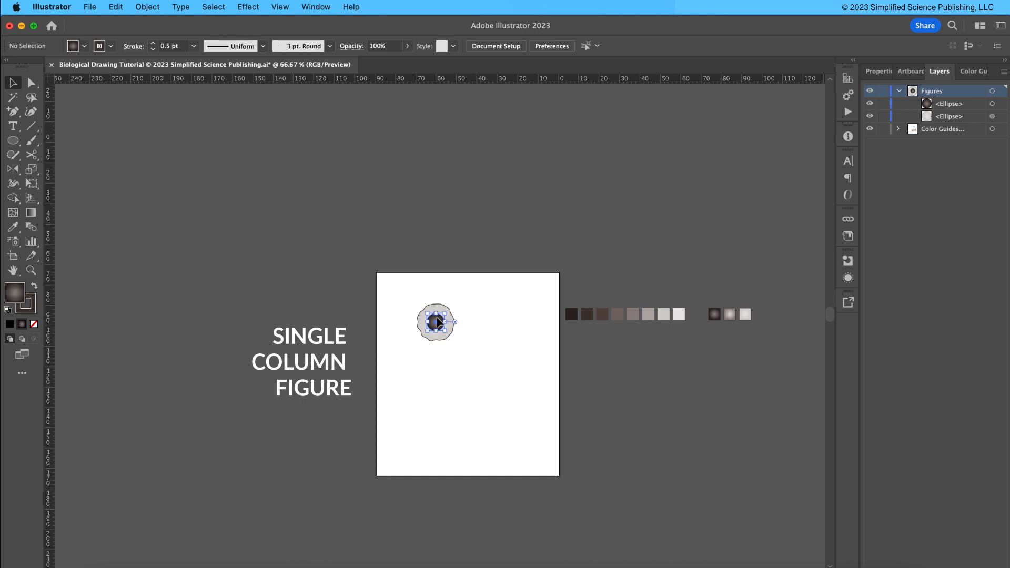
{"action": "key", "text": "super+equal"}
{"action": "key", "text": "super+equal"}
{"action": "left_click", "coordinate": [514, 297]}
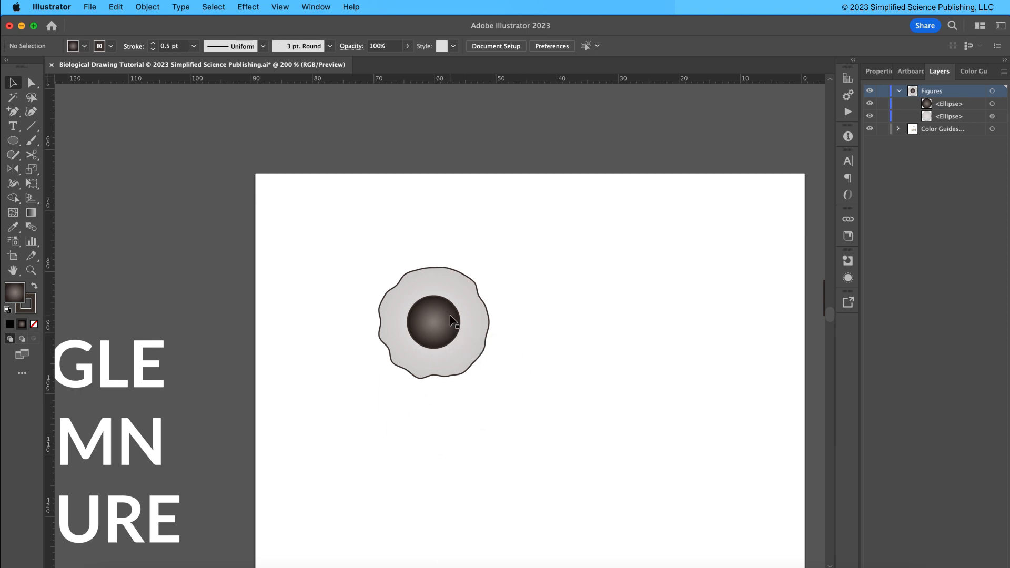
Open the cell body's Roughen effect settings to review them and close the dialog.
{"action": "left_click", "coordinate": [465, 278]}
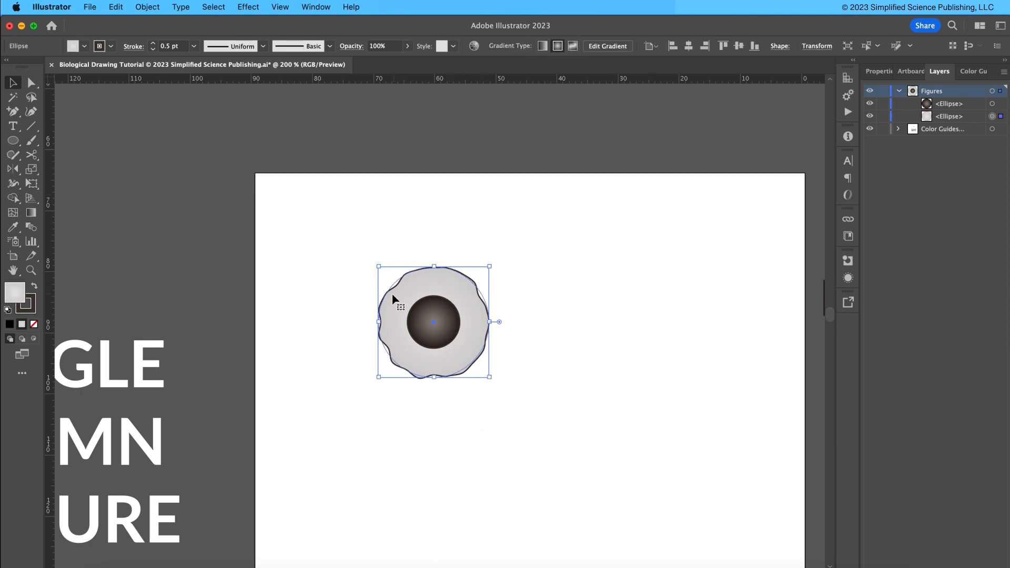
{"action": "left_click", "coordinate": [879, 73]}
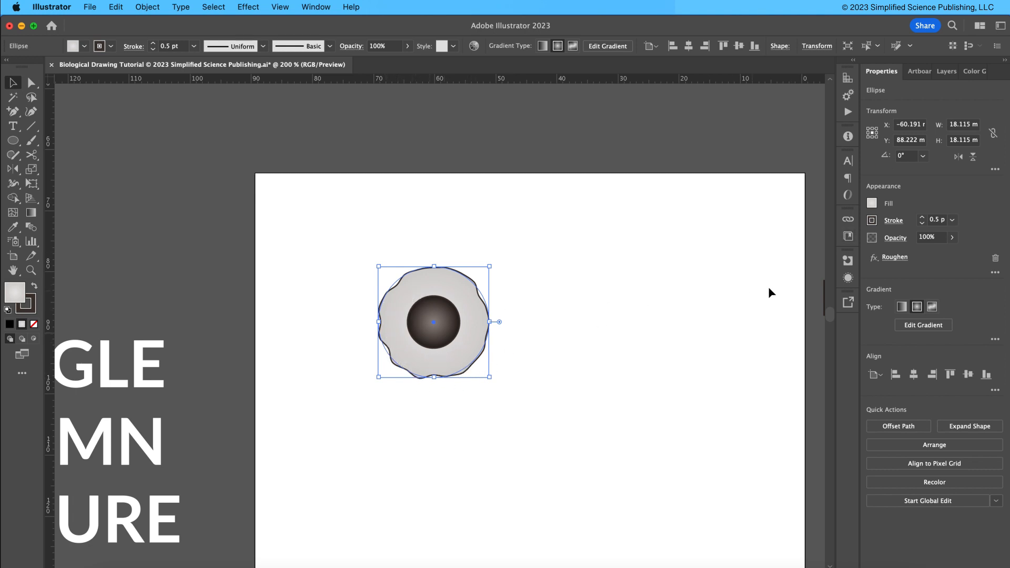
{"action": "left_click", "coordinate": [893, 258]}
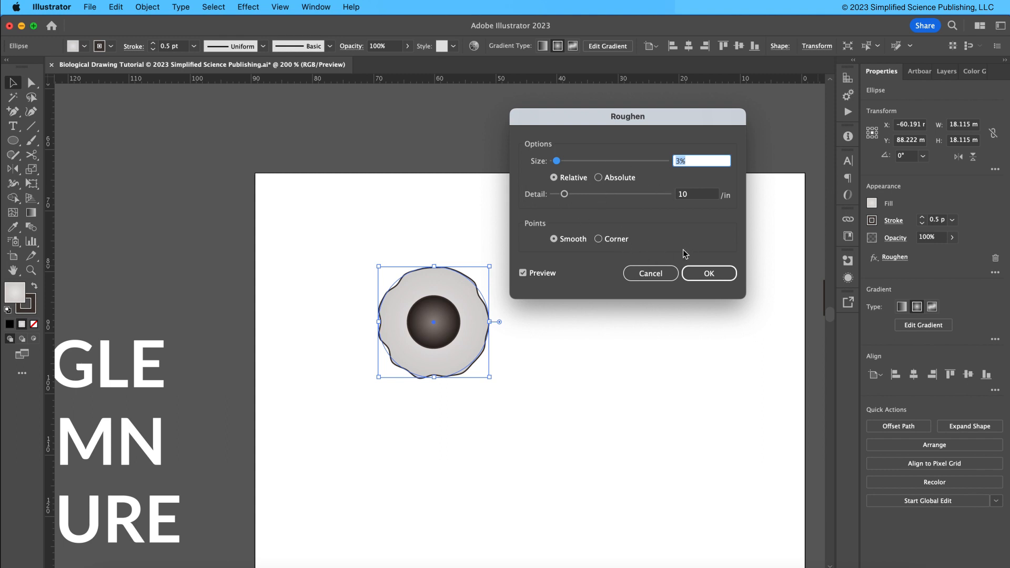
{"action": "left_click", "coordinate": [660, 277]}
{"action": "left_click", "coordinate": [740, 153]}
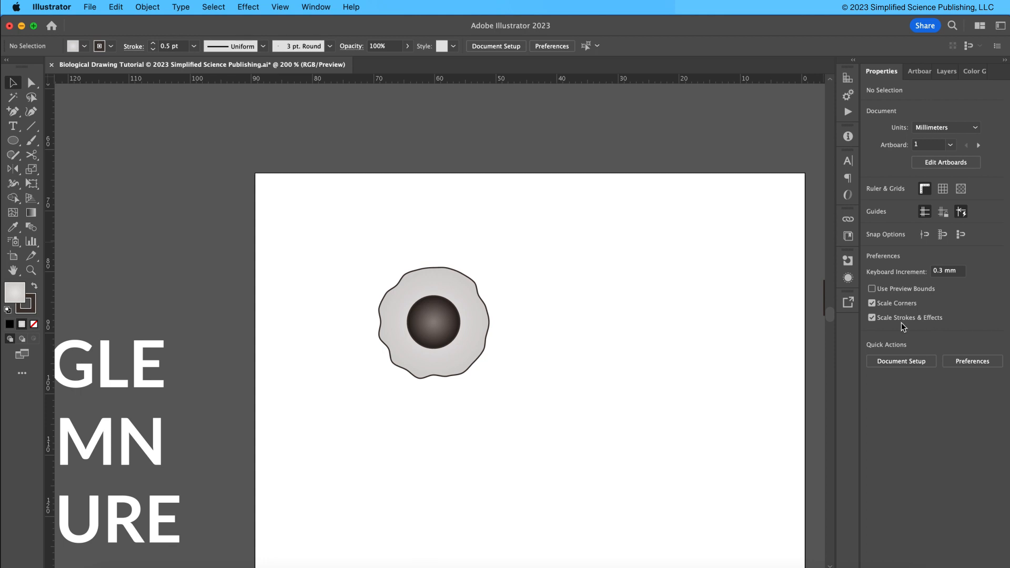
Try enlarging the cell to about 44 mm with Scale Strokes & Effects turned off, and undo it.
{"action": "left_click", "coordinate": [872, 318]}
{"action": "mouse_move", "coordinate": [385, 244]}
{"action": "left_mouse_down"}
{"action": "mouse_move", "coordinate": [408, 290]}
{"action": "mouse_move", "coordinate": [515, 389]}
{"action": "mouse_move", "coordinate": [500, 387]}
{"action": "mouse_move", "coordinate": [676, 536]}
{"action": "left_mouse_up"}
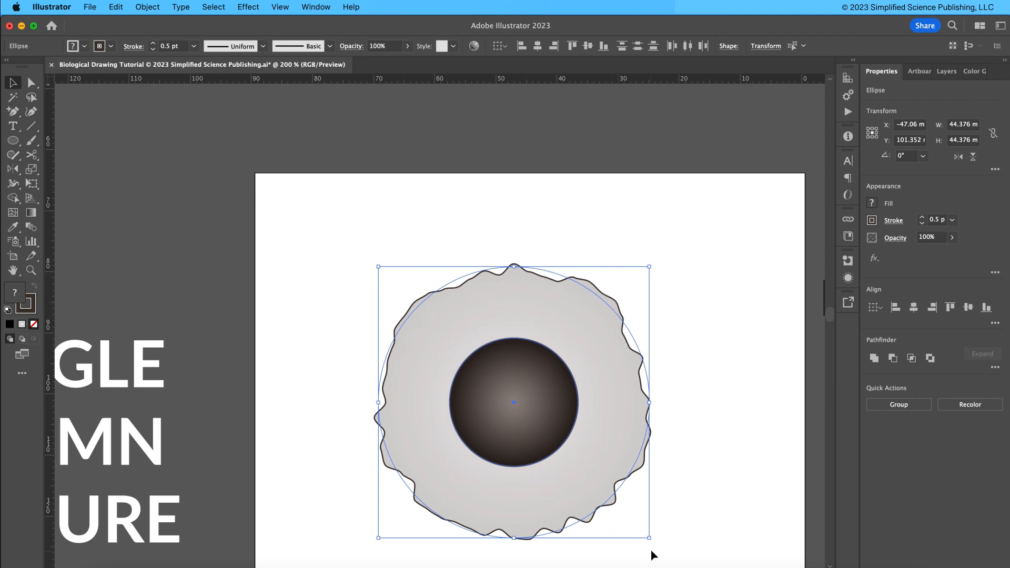
{"action": "key", "text": "super+z"}
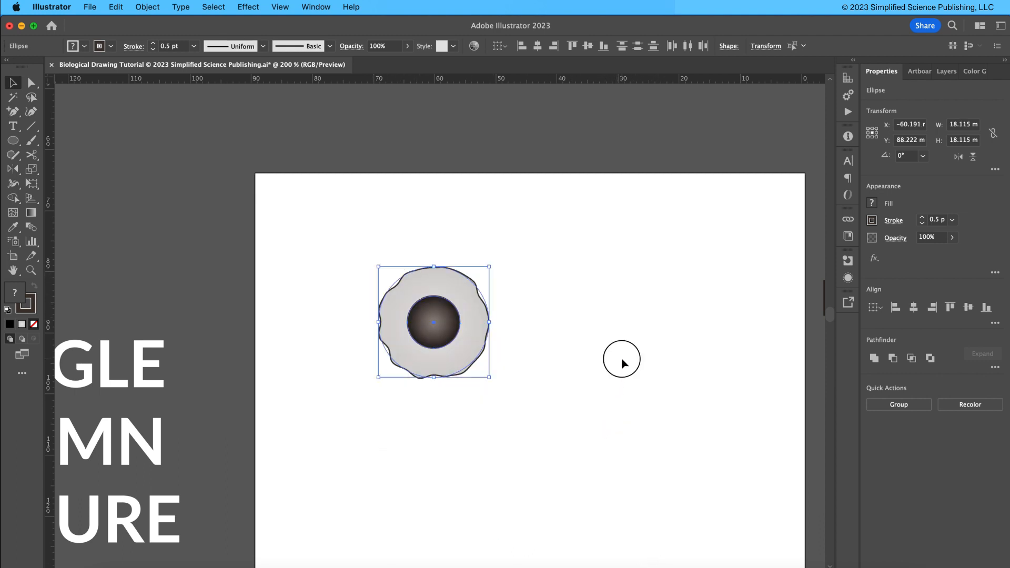
{"action": "left_click", "coordinate": [620, 358]}
Scale the cell and nucleus down to about 15 mm wide with Scale Strokes & Effects enabled.
{"action": "left_click", "coordinate": [488, 322]}
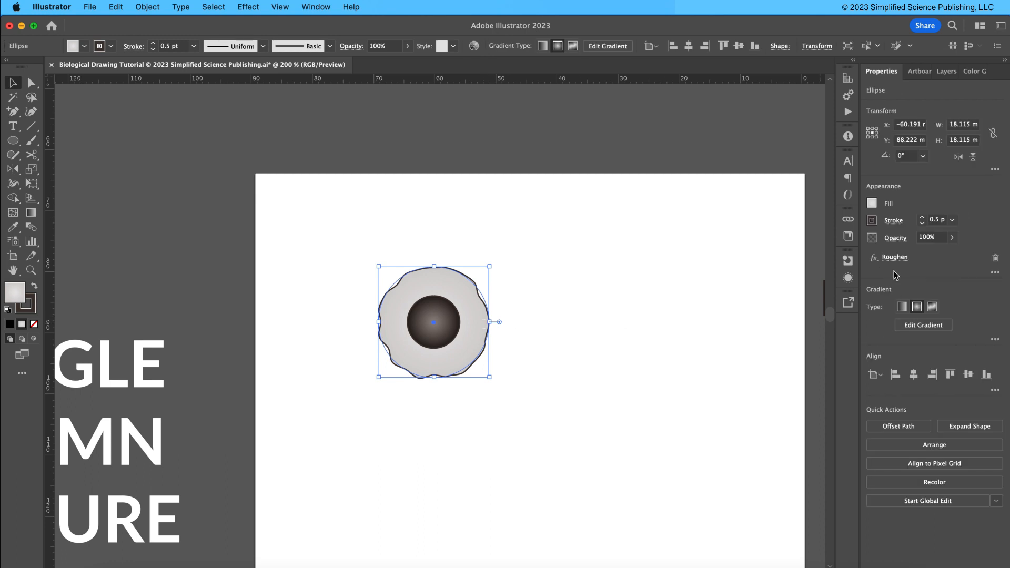
{"action": "left_click", "coordinate": [757, 316]}
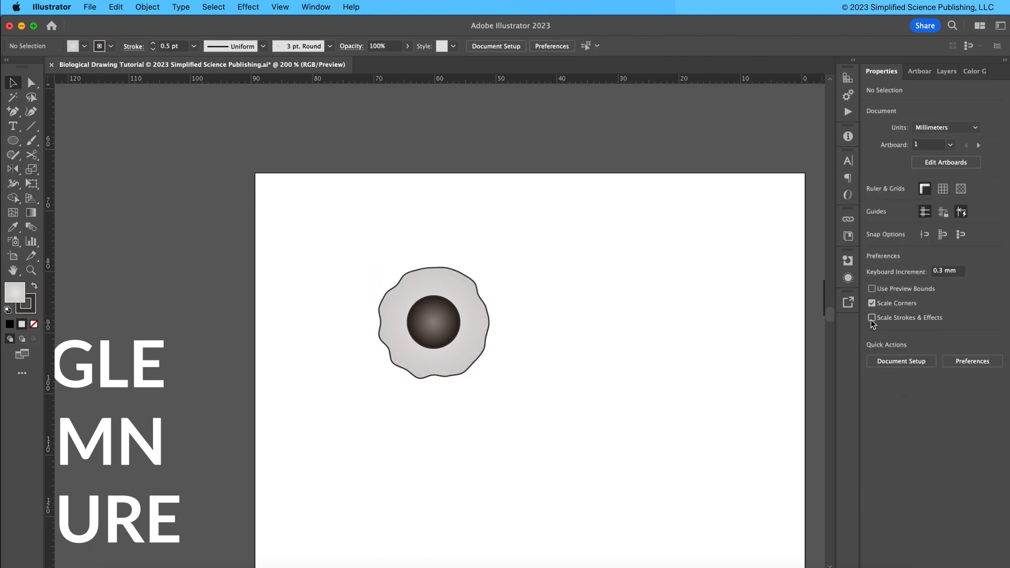
{"action": "left_click_drag", "start_coordinate": [347, 271], "coordinate": [473, 379]}
{"action": "left_click", "coordinate": [547, 373]}
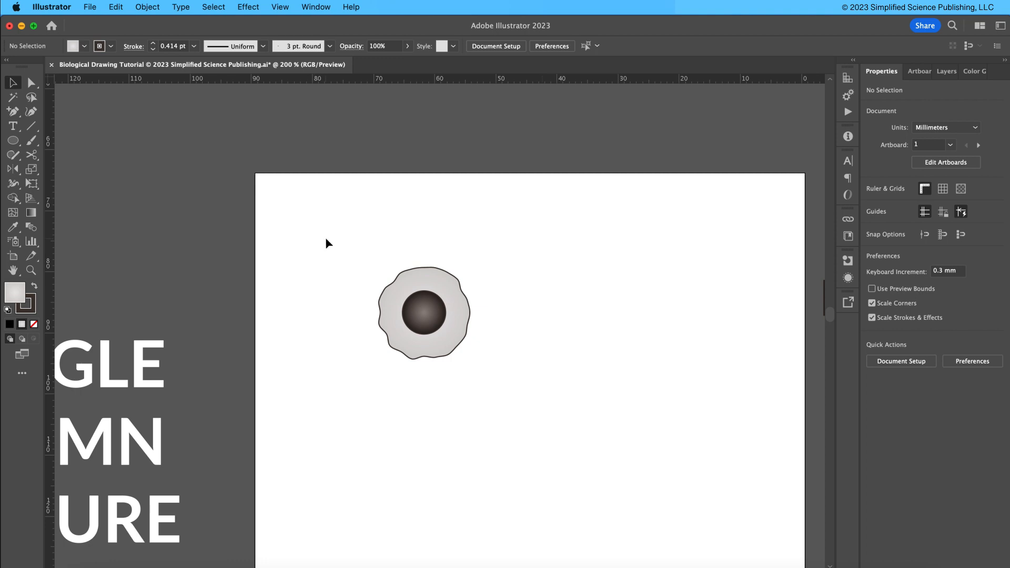
Duplicate the cell with its nucleus and place the copy to its right.
{"action": "left_click_drag", "start_coordinate": [326, 239], "coordinate": [483, 377]}
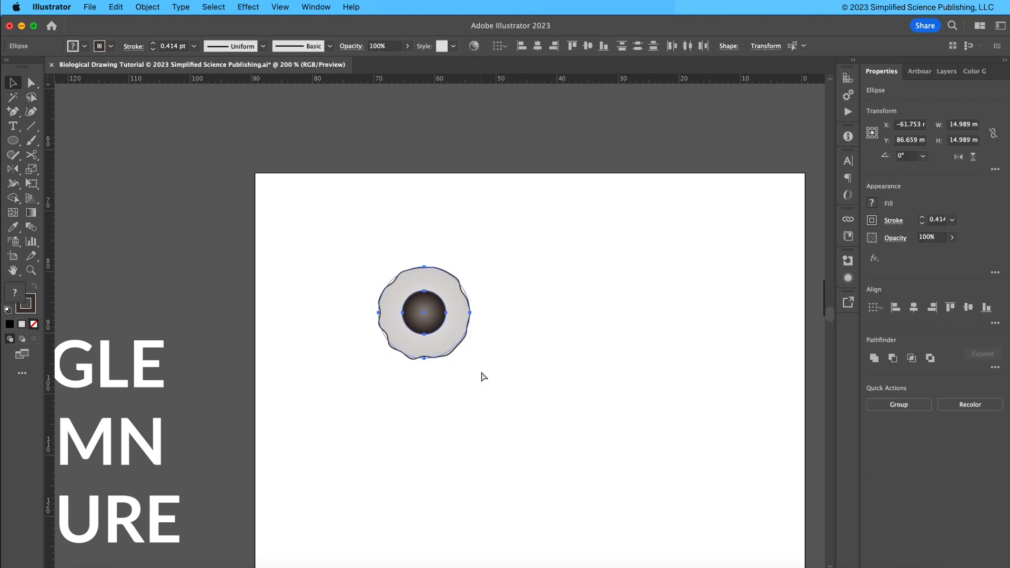
{"action": "left_click_drag", "start_coordinate": [437, 320], "coordinate": [543, 315]}
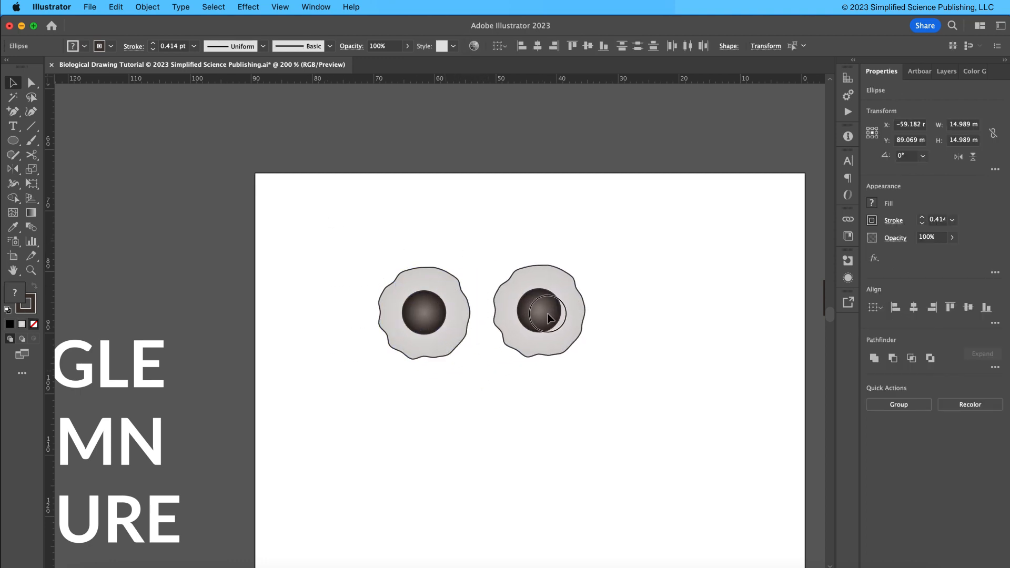
{"action": "left_click", "coordinate": [352, 262]}
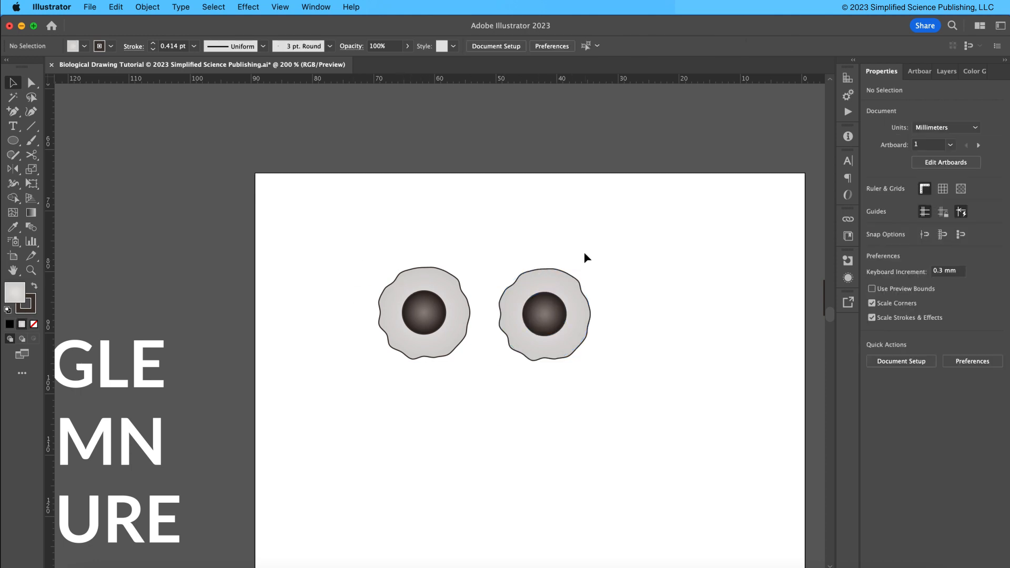
Expand the appearance of the copied cell's roughened body.
{"action": "left_click", "coordinate": [545, 270]}
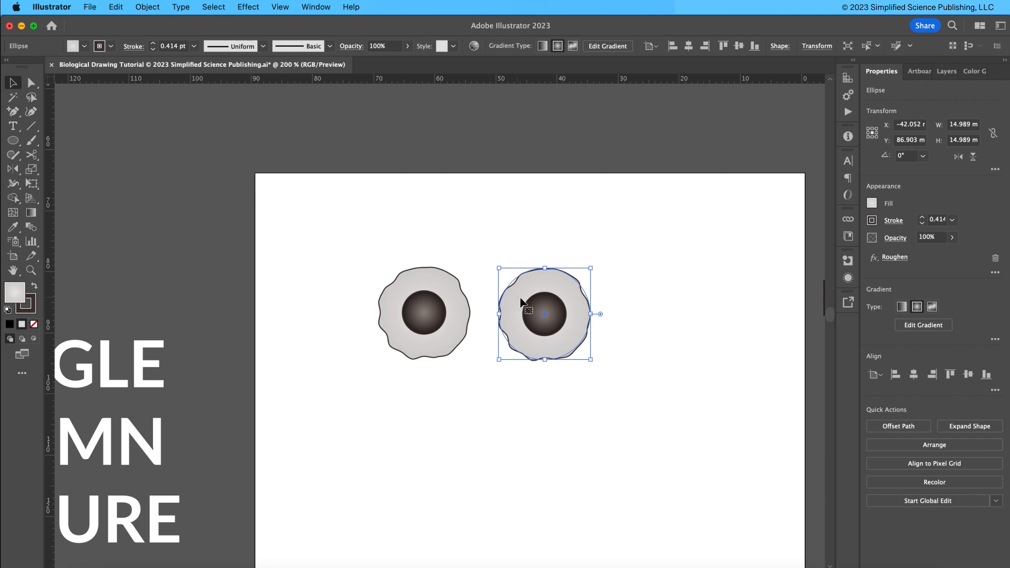
{"action": "left_click", "coordinate": [148, 6]}
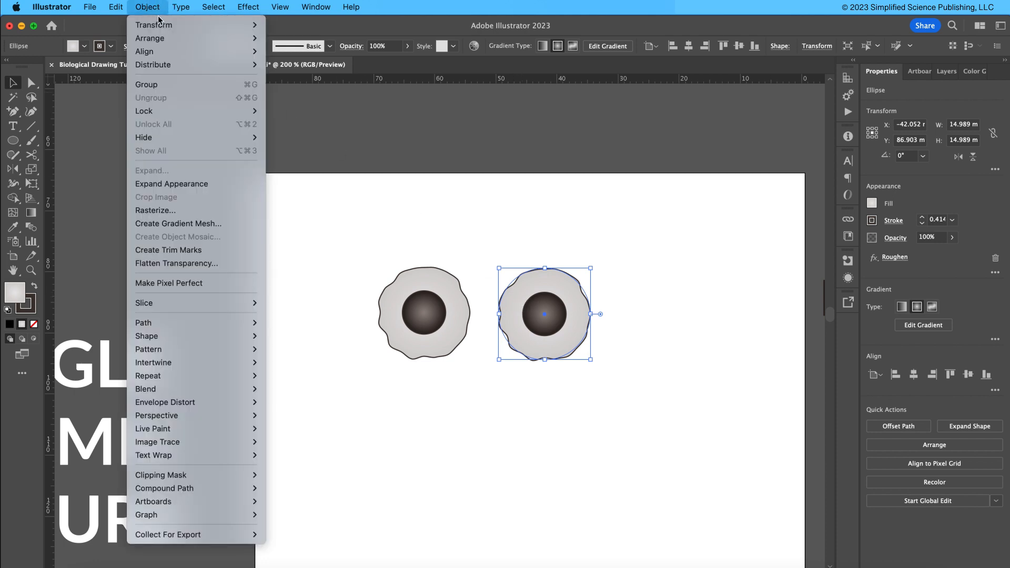
{"action": "left_click", "coordinate": [201, 185]}
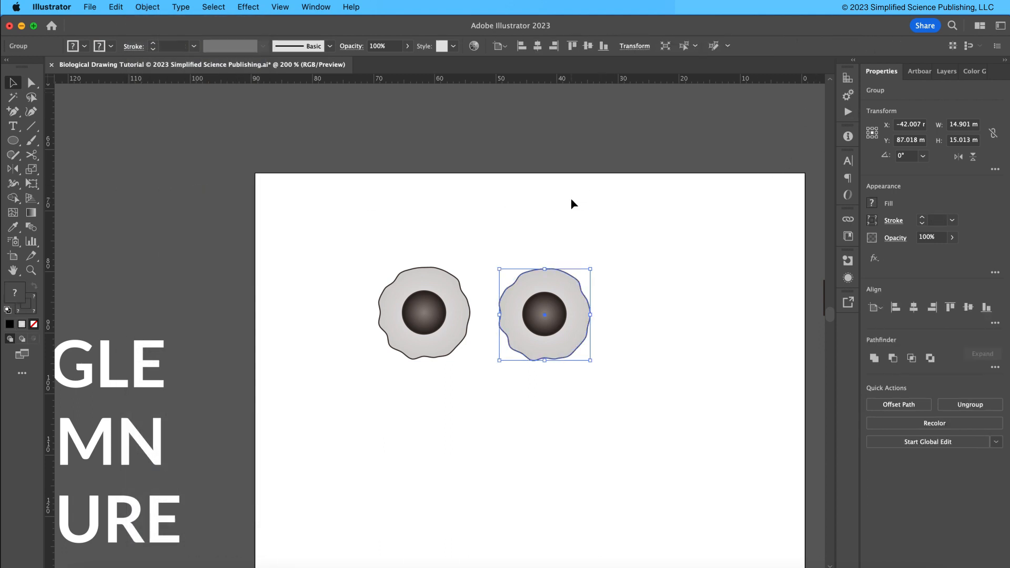
Ungroup the expanded cell body and move its fill and outline paths apart from the nucleus.
{"action": "left_click", "coordinate": [560, 225]}
{"action": "left_click_drag", "start_coordinate": [509, 242], "coordinate": [590, 343]}
{"action": "left_click", "coordinate": [648, 288]}
{"action": "left_click", "coordinate": [568, 286]}
{"action": "left_click", "coordinate": [951, 74]}
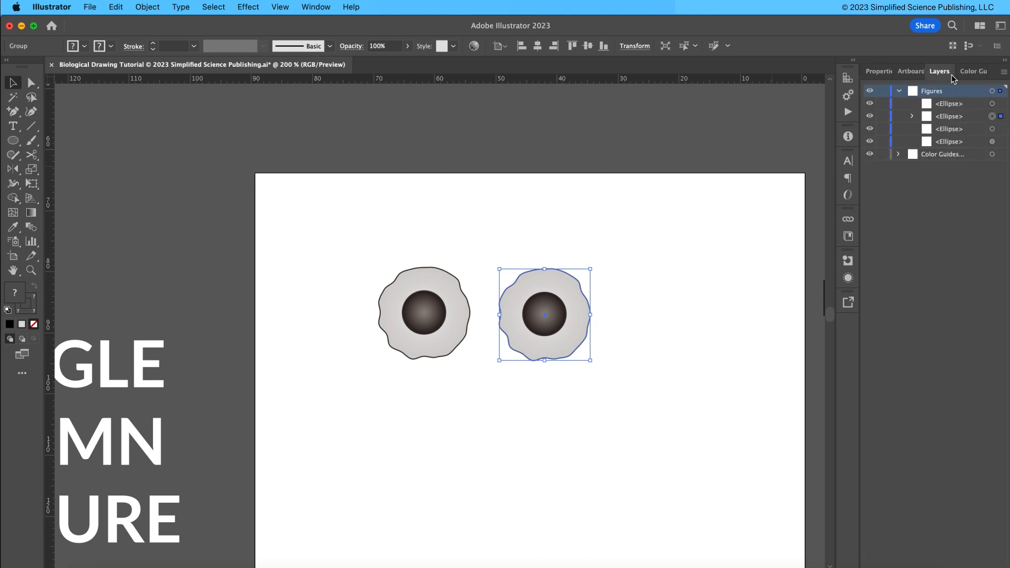
{"action": "left_click", "coordinate": [911, 116]}
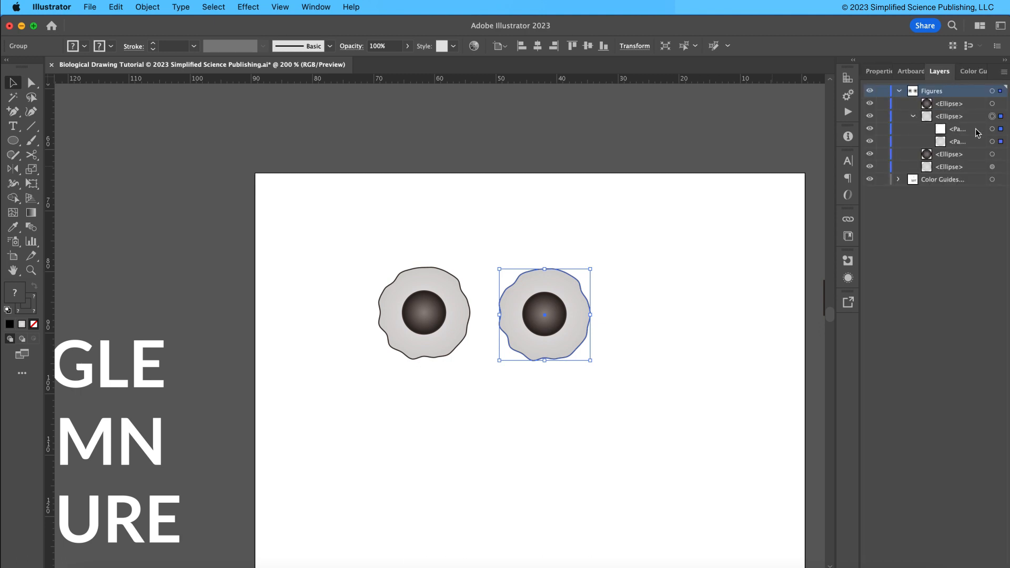
{"action": "left_click", "coordinate": [970, 142]}
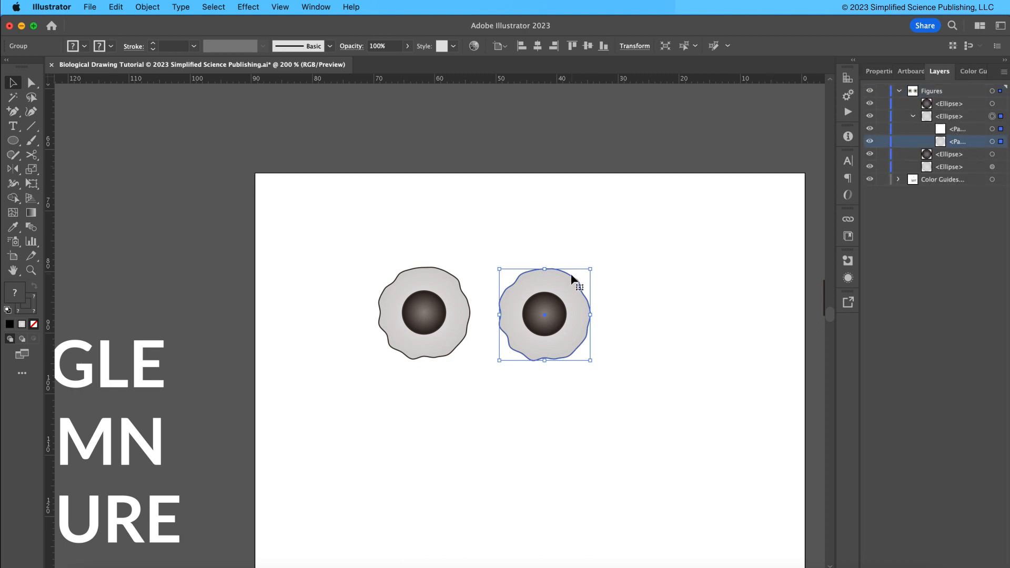
{"action": "left_click", "coordinate": [949, 118]}
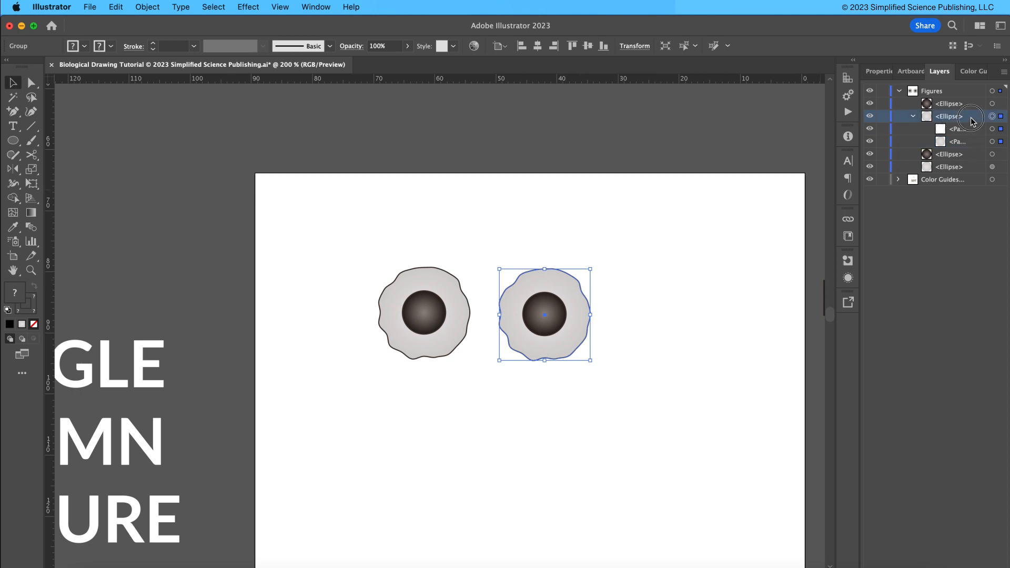
{"action": "key", "text": "shift+super+g"}
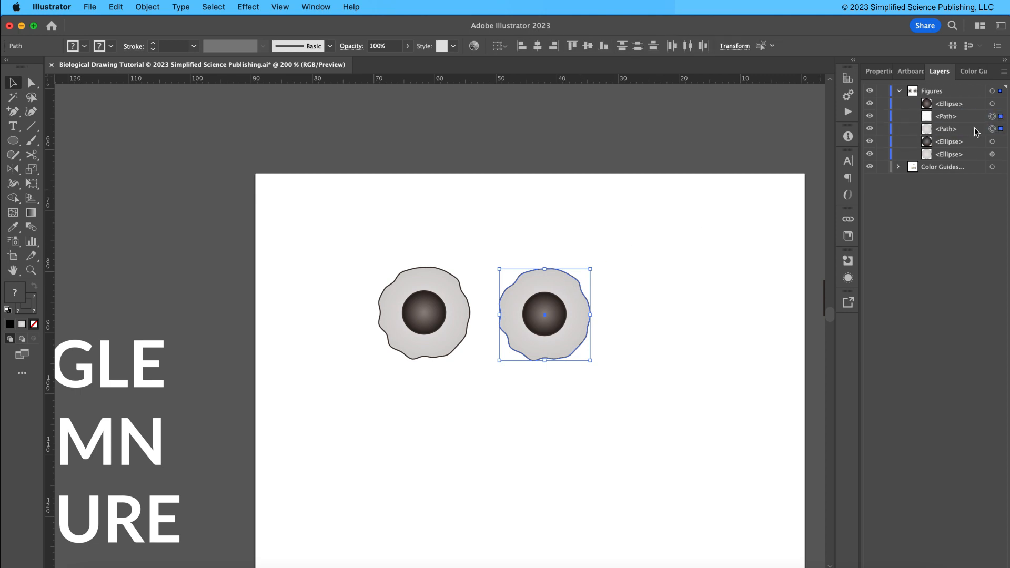
{"action": "left_click_drag", "start_coordinate": [559, 280], "coordinate": [681, 258]}
{"action": "left_click_drag", "start_coordinate": [567, 277], "coordinate": [584, 211]}
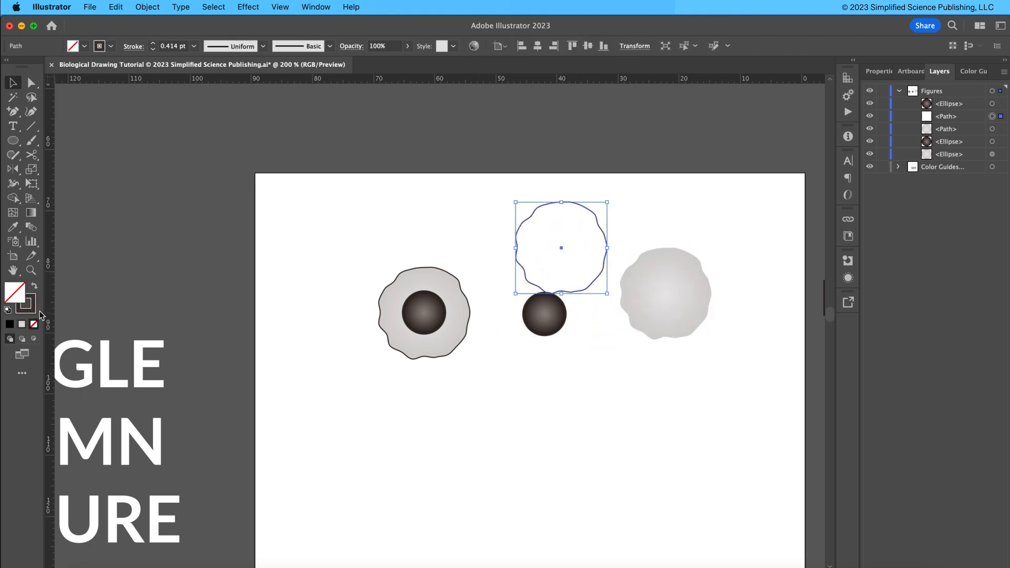
Apply the original cell body's appearance to the separated fill path with the Eyedropper.
{"action": "left_click", "coordinate": [685, 289]}
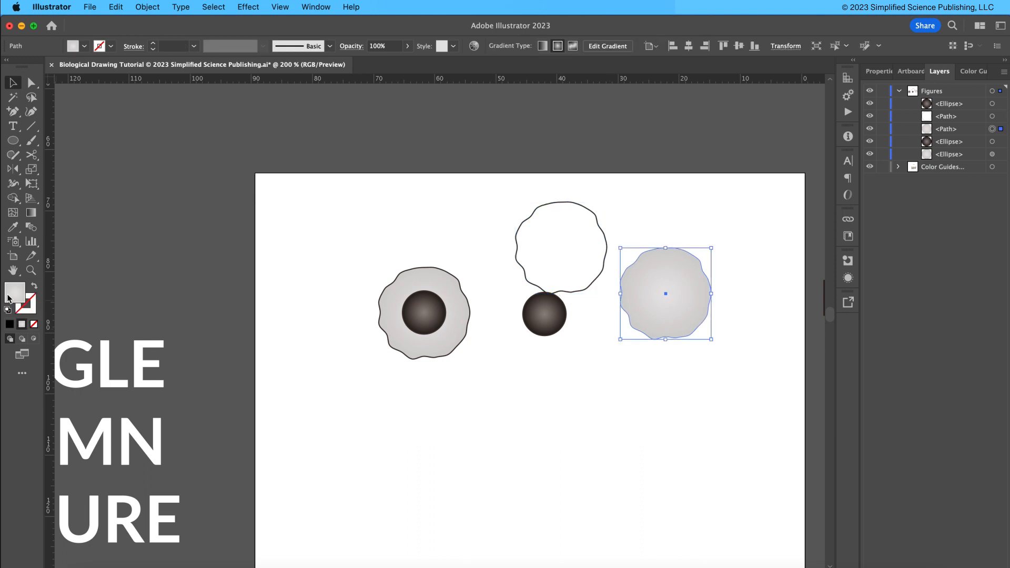
{"action": "left_click", "coordinate": [468, 177]}
{"action": "key", "text": "i"}
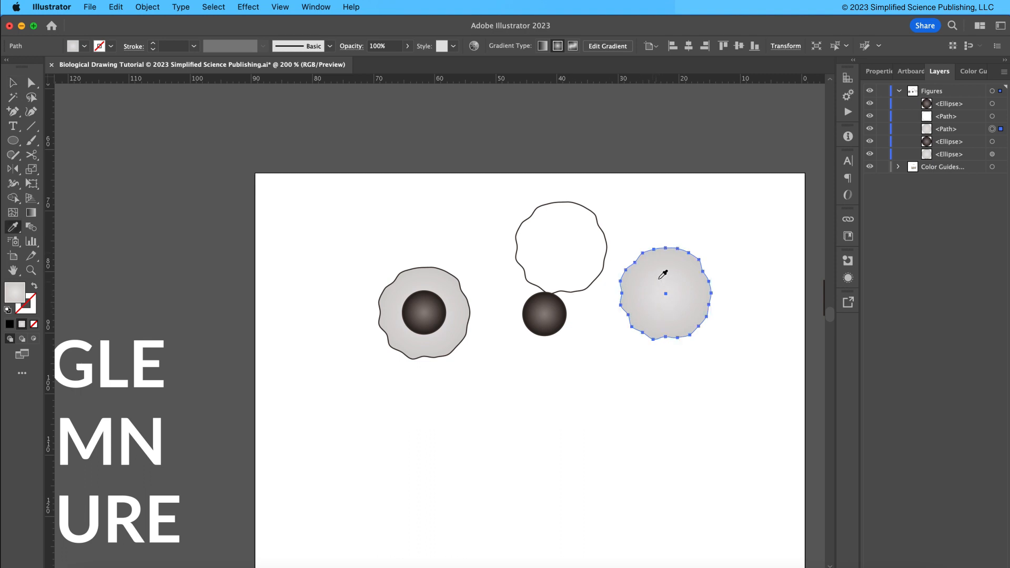
{"action": "left_click", "coordinate": [412, 275]}
{"action": "key", "text": "v"}
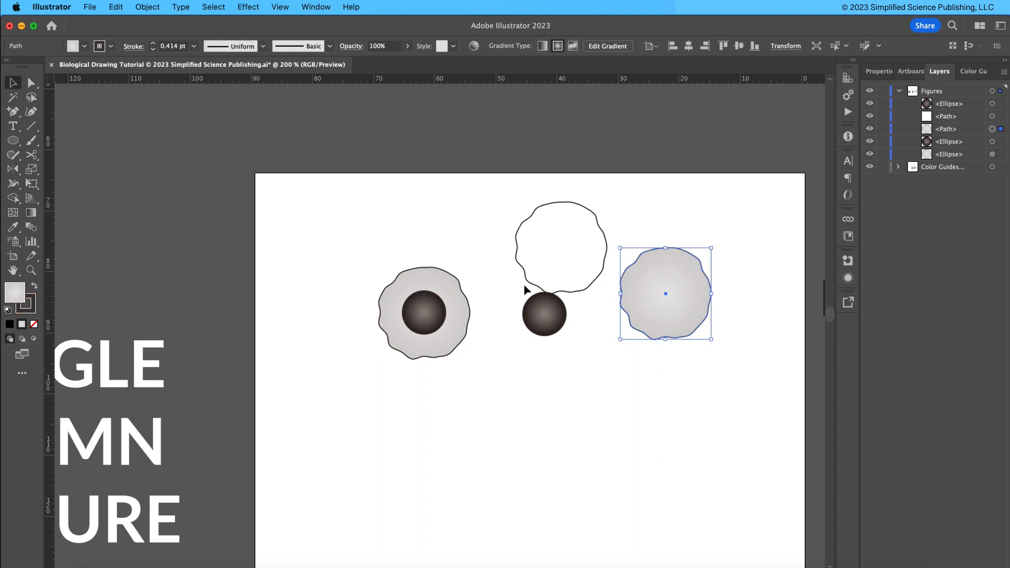
Delete the separated outline path of the copied cell.
{"action": "left_click", "coordinate": [598, 217]}
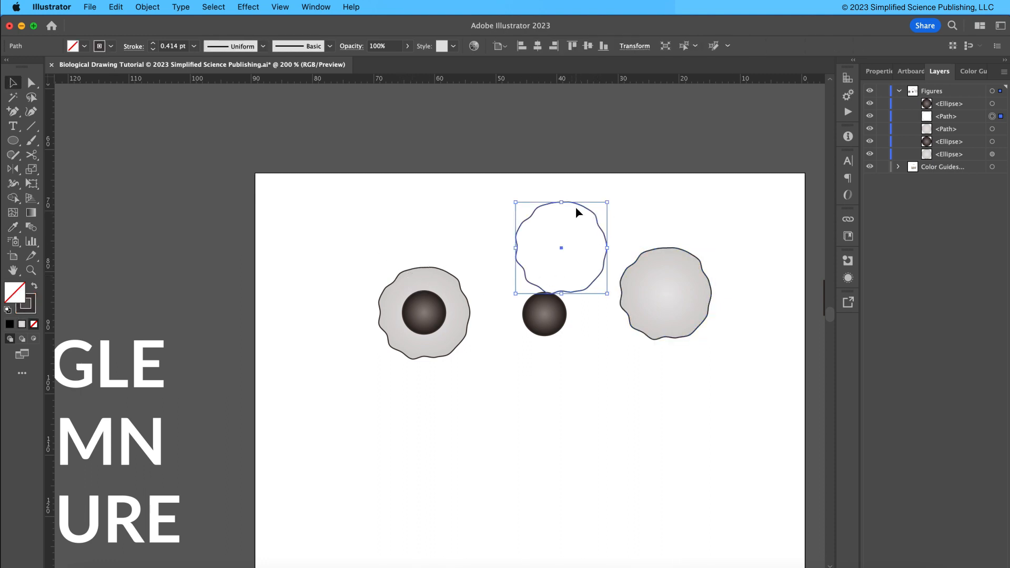
{"action": "key", "text": "Delete"}
Move the nucleus onto the copied cell body and align both on their horizontal and vertical centers.
{"action": "left_click_drag", "start_coordinate": [539, 311], "coordinate": [661, 292]}
{"action": "left_click", "coordinate": [684, 307], "text": "shift"}
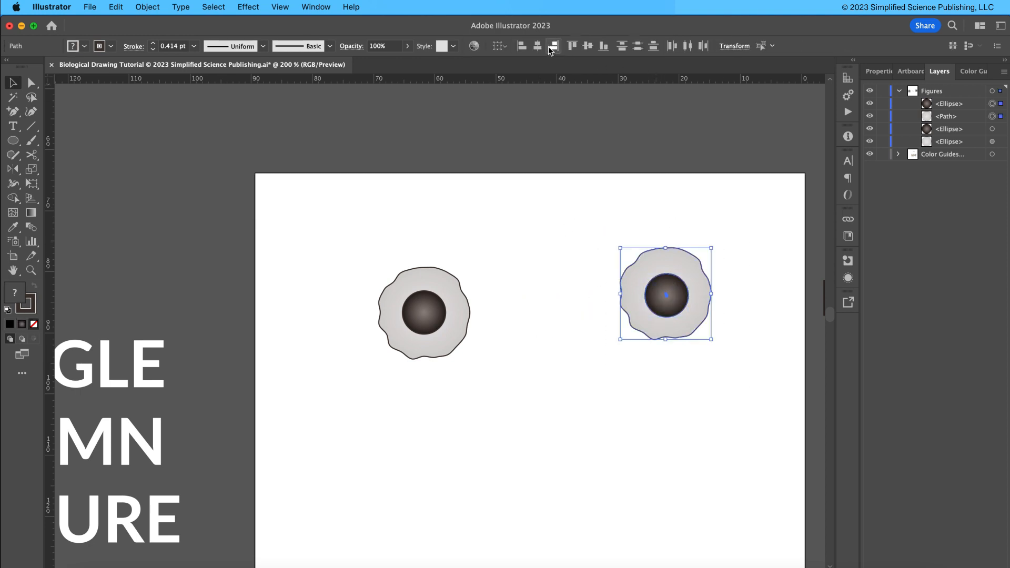
{"action": "left_click", "coordinate": [537, 46]}
{"action": "left_click", "coordinate": [589, 47]}
Select the copied cell body together with its nucleus and group them.
{"action": "left_click", "coordinate": [684, 220]}
{"action": "left_click", "coordinate": [671, 254]}
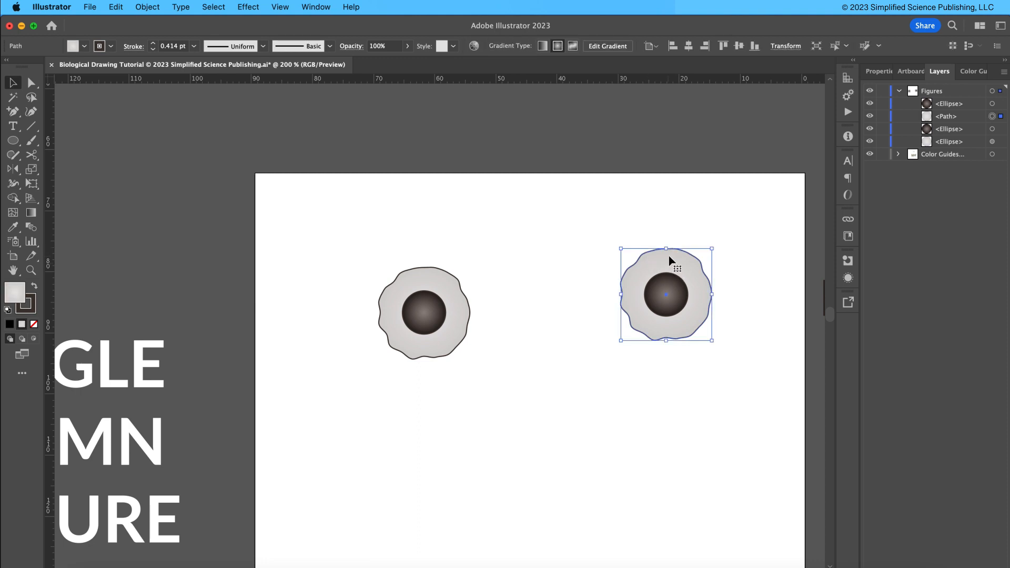
{"action": "left_click", "coordinate": [669, 297]}
{"action": "left_click_drag", "start_coordinate": [726, 363], "coordinate": [580, 236]}
{"action": "key", "text": "super+g"}
Move the grouped cell leftward, closer to the original cell, and deselect it.
{"action": "left_click", "coordinate": [589, 263]}
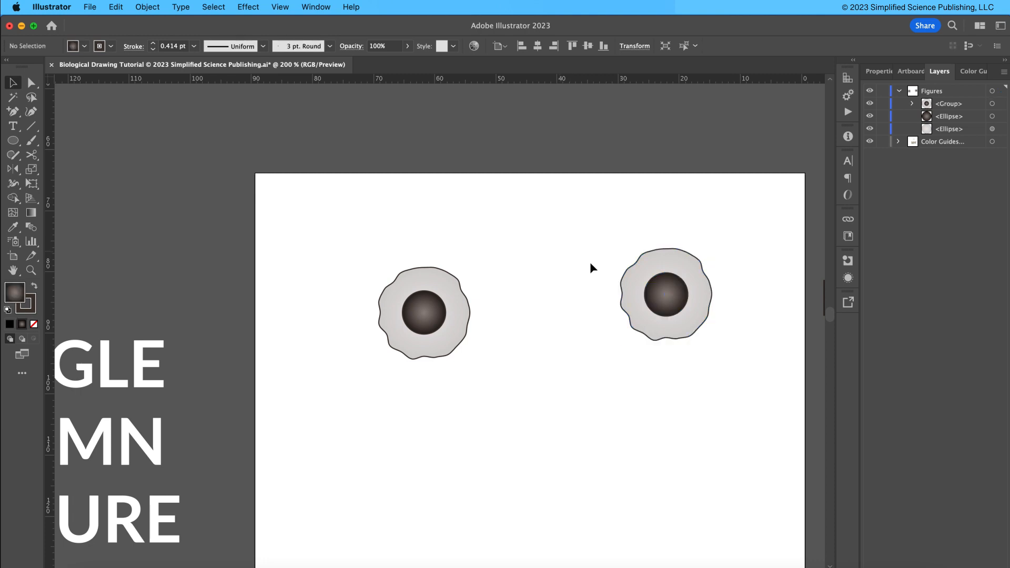
{"action": "left_click_drag", "start_coordinate": [680, 315], "coordinate": [581, 319]}
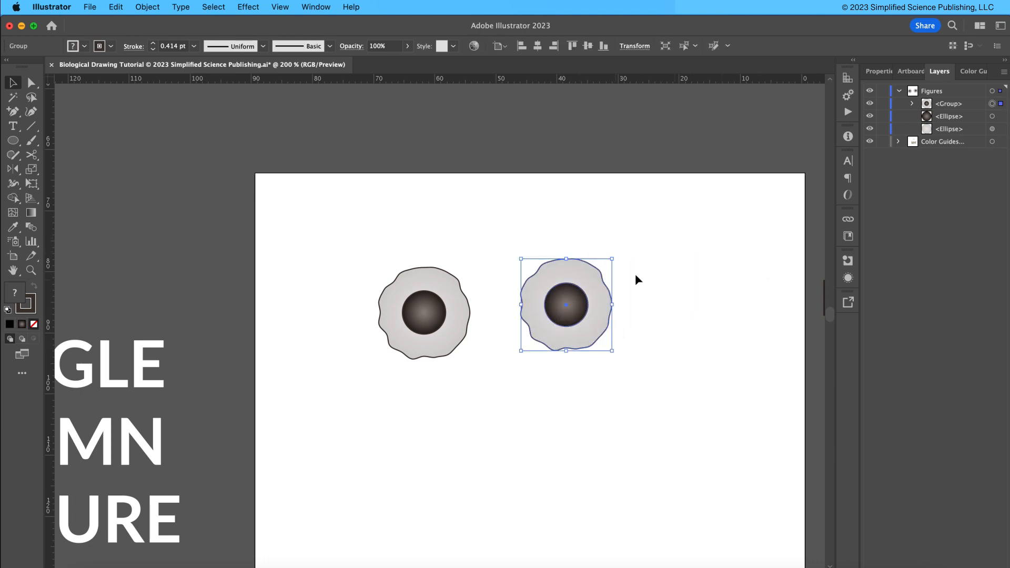
{"action": "left_click", "coordinate": [874, 72]}
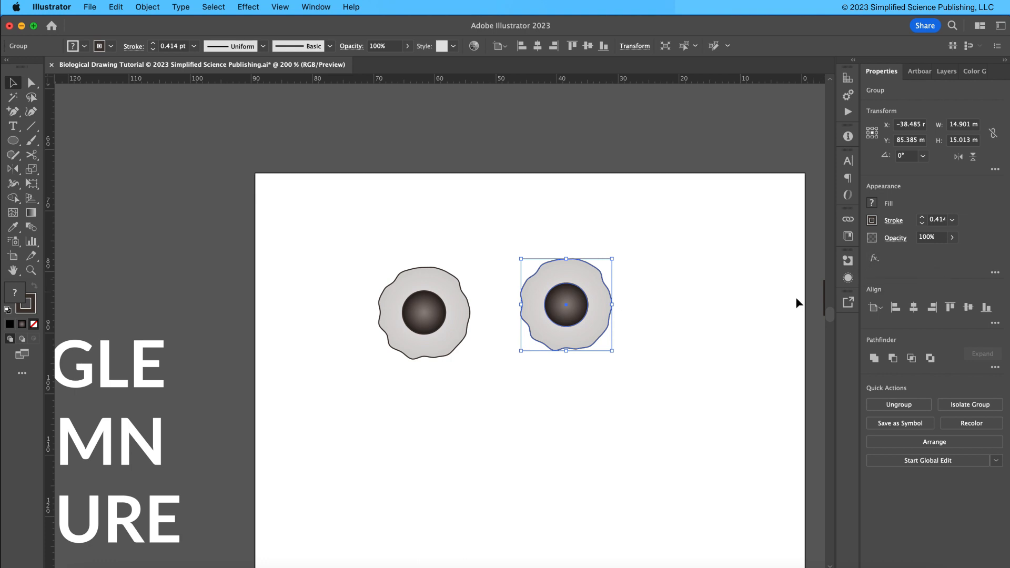
{"action": "right_click", "coordinate": [745, 242]}
{"action": "left_click", "coordinate": [724, 229]}
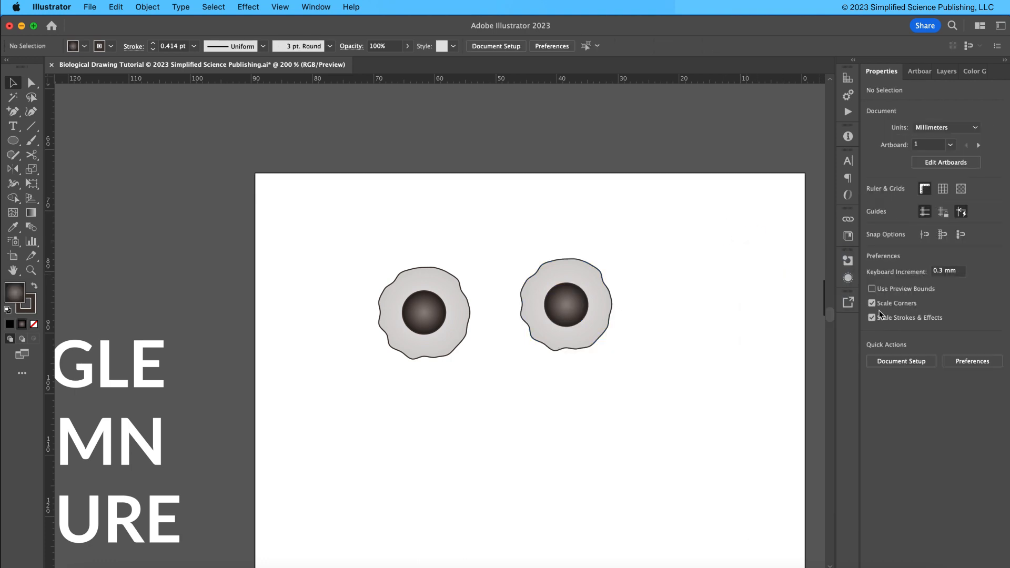